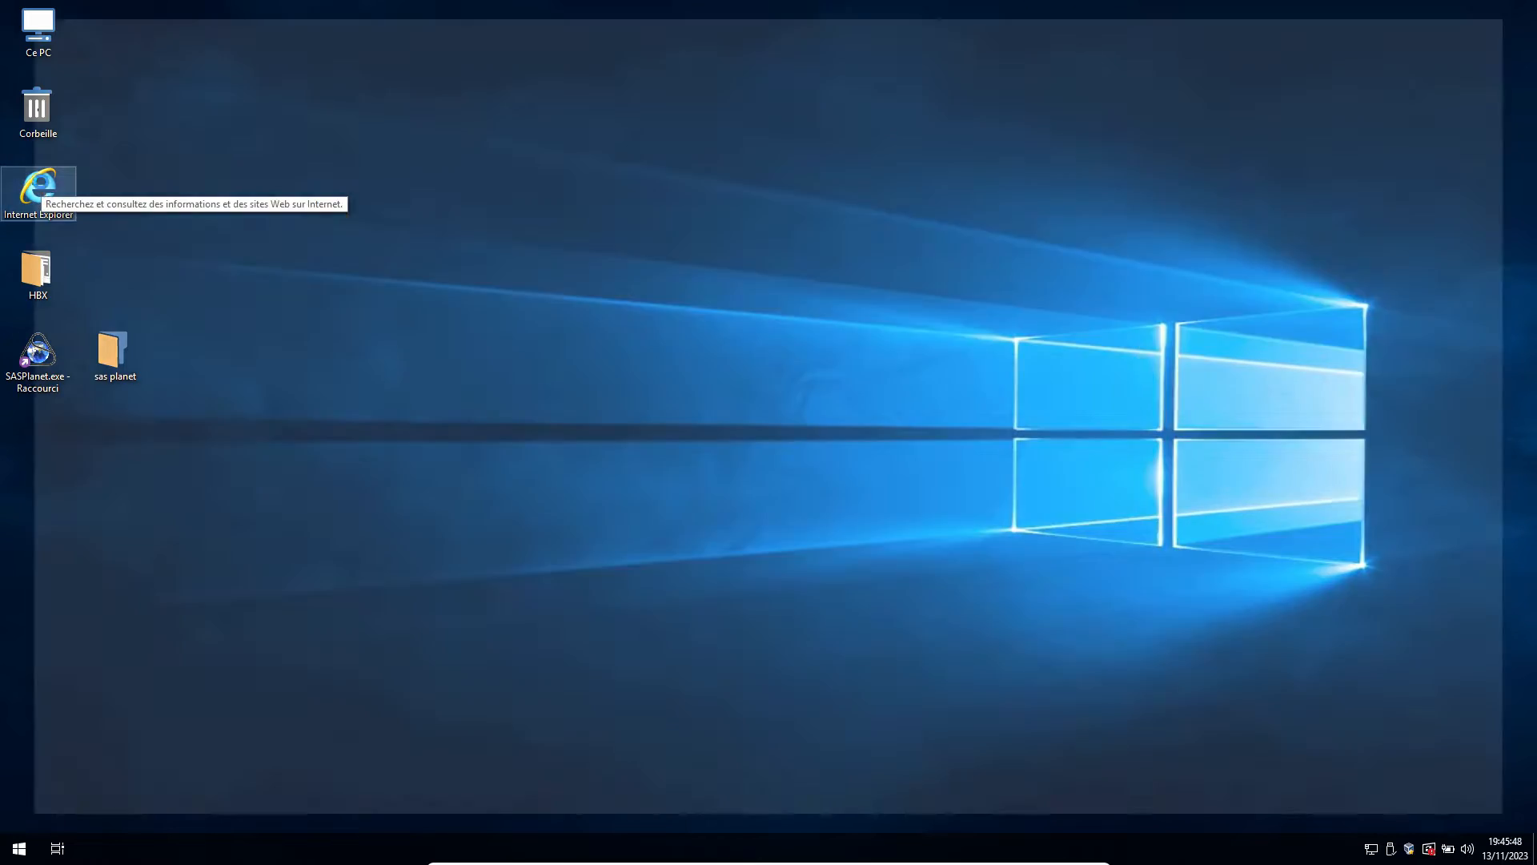
Search Google for "doaloads opencpn" in Internet Explorer.
{"action": "double_click", "coordinate": [42, 189]}
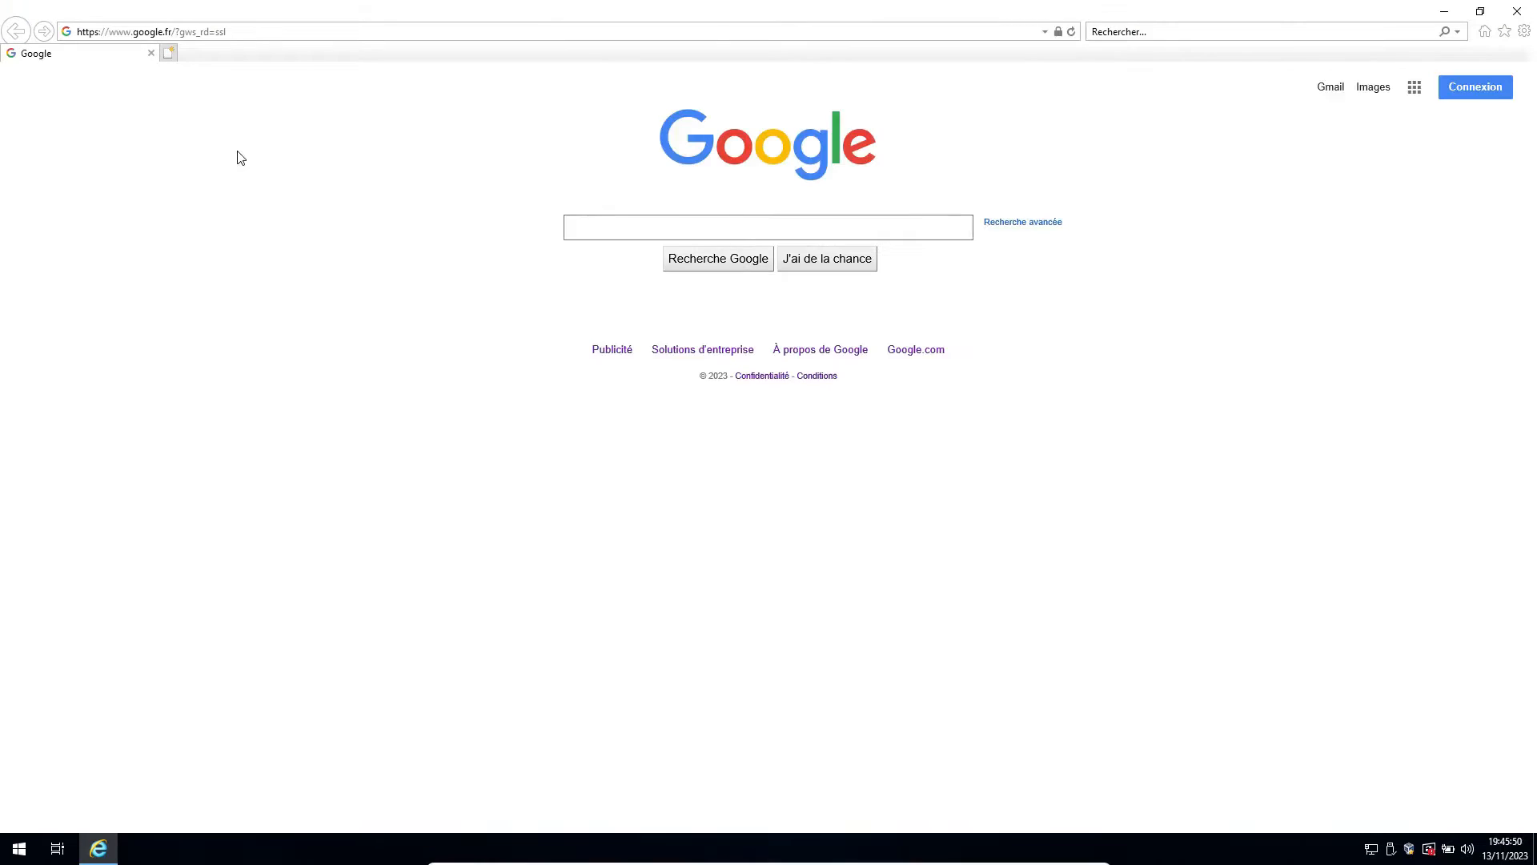
{"action": "left_click", "coordinate": [602, 229]}
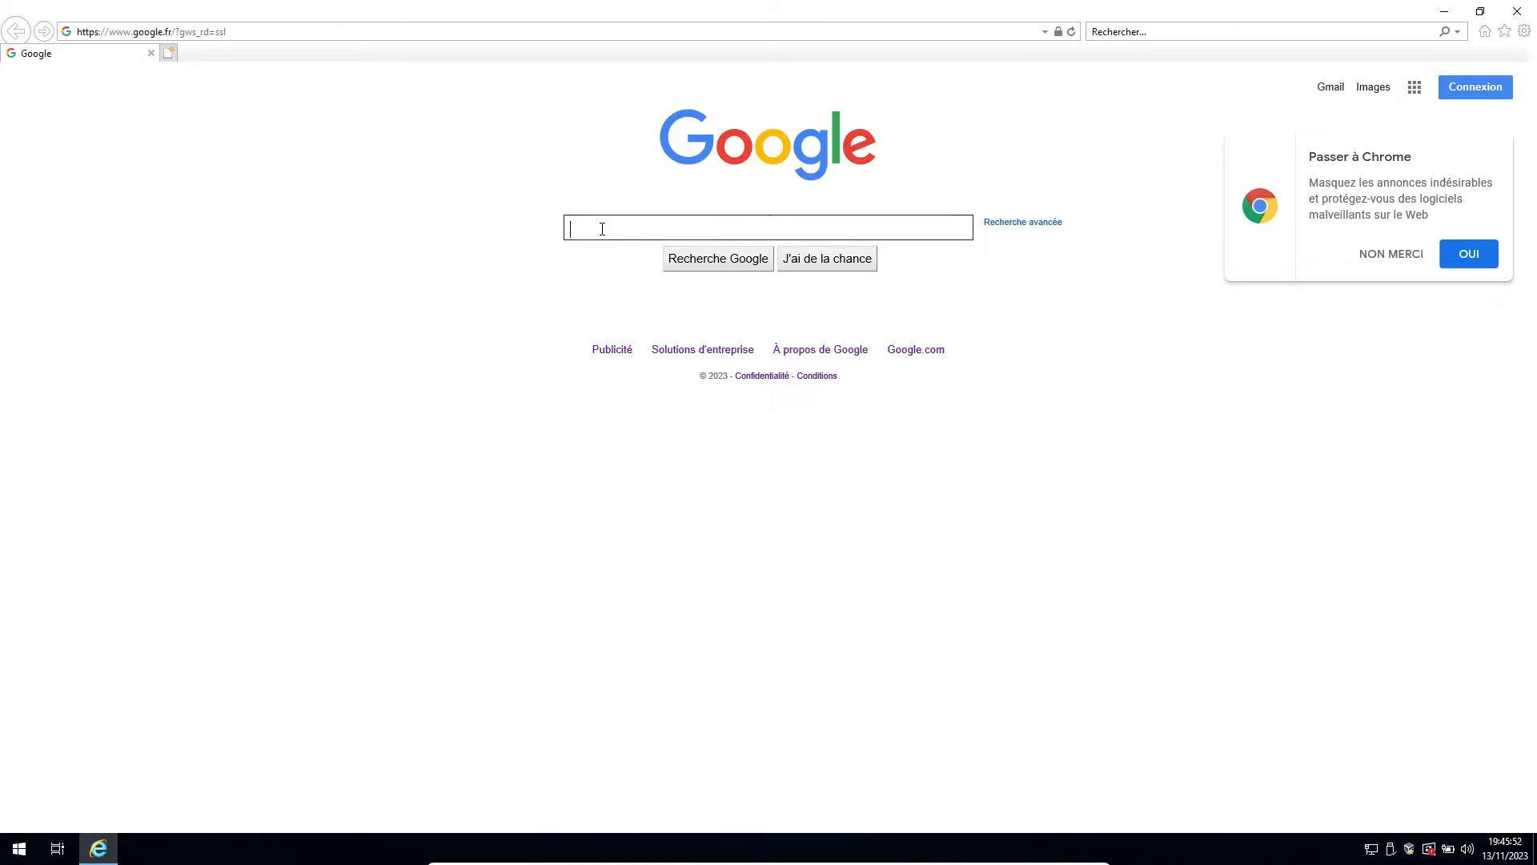
{"action": "type", "text": "do"}
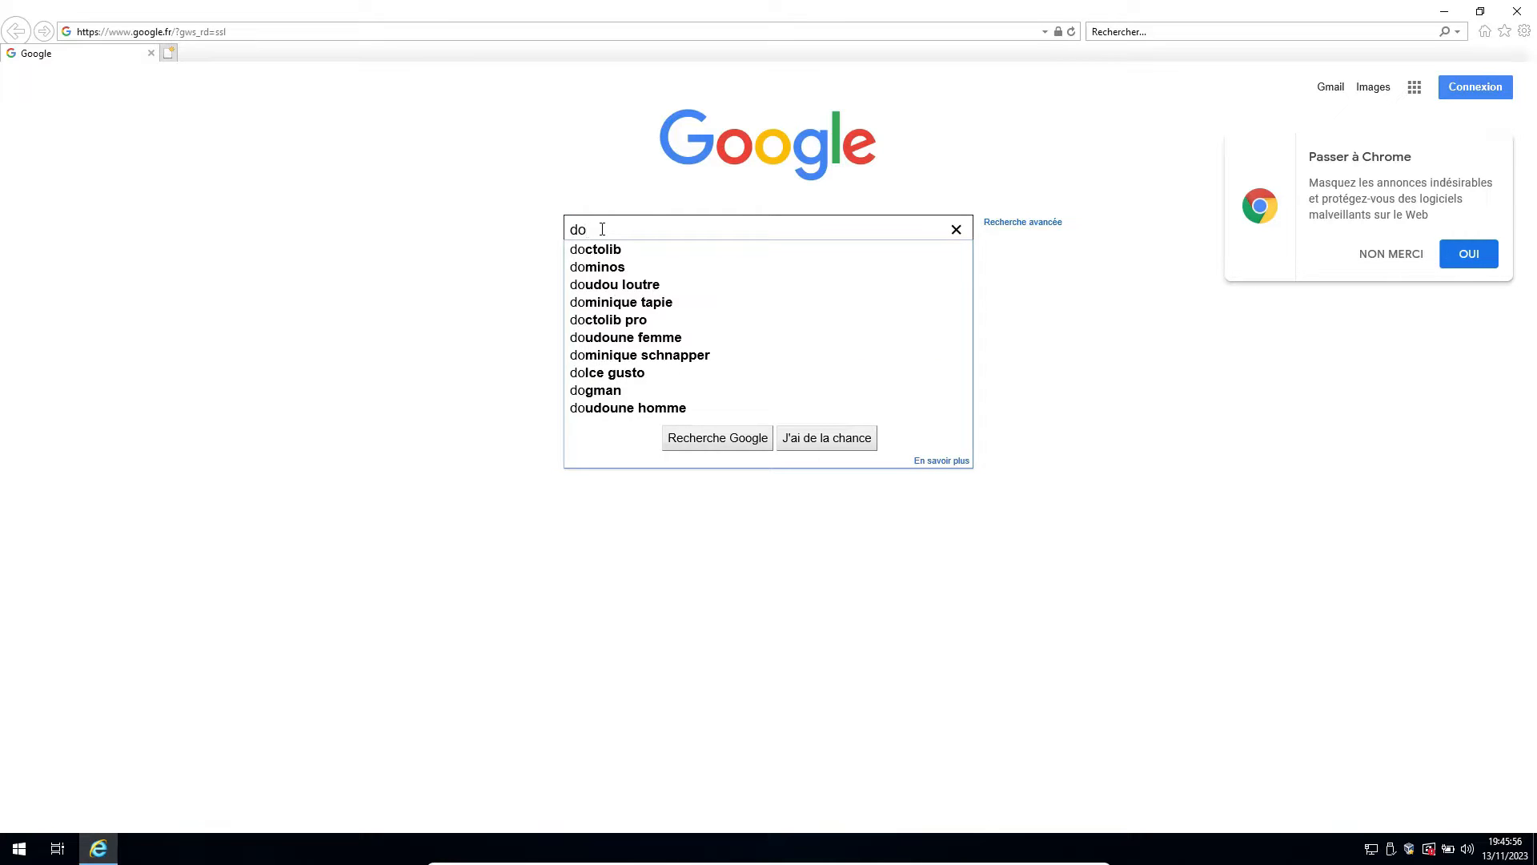
{"action": "type", "text": "a"}
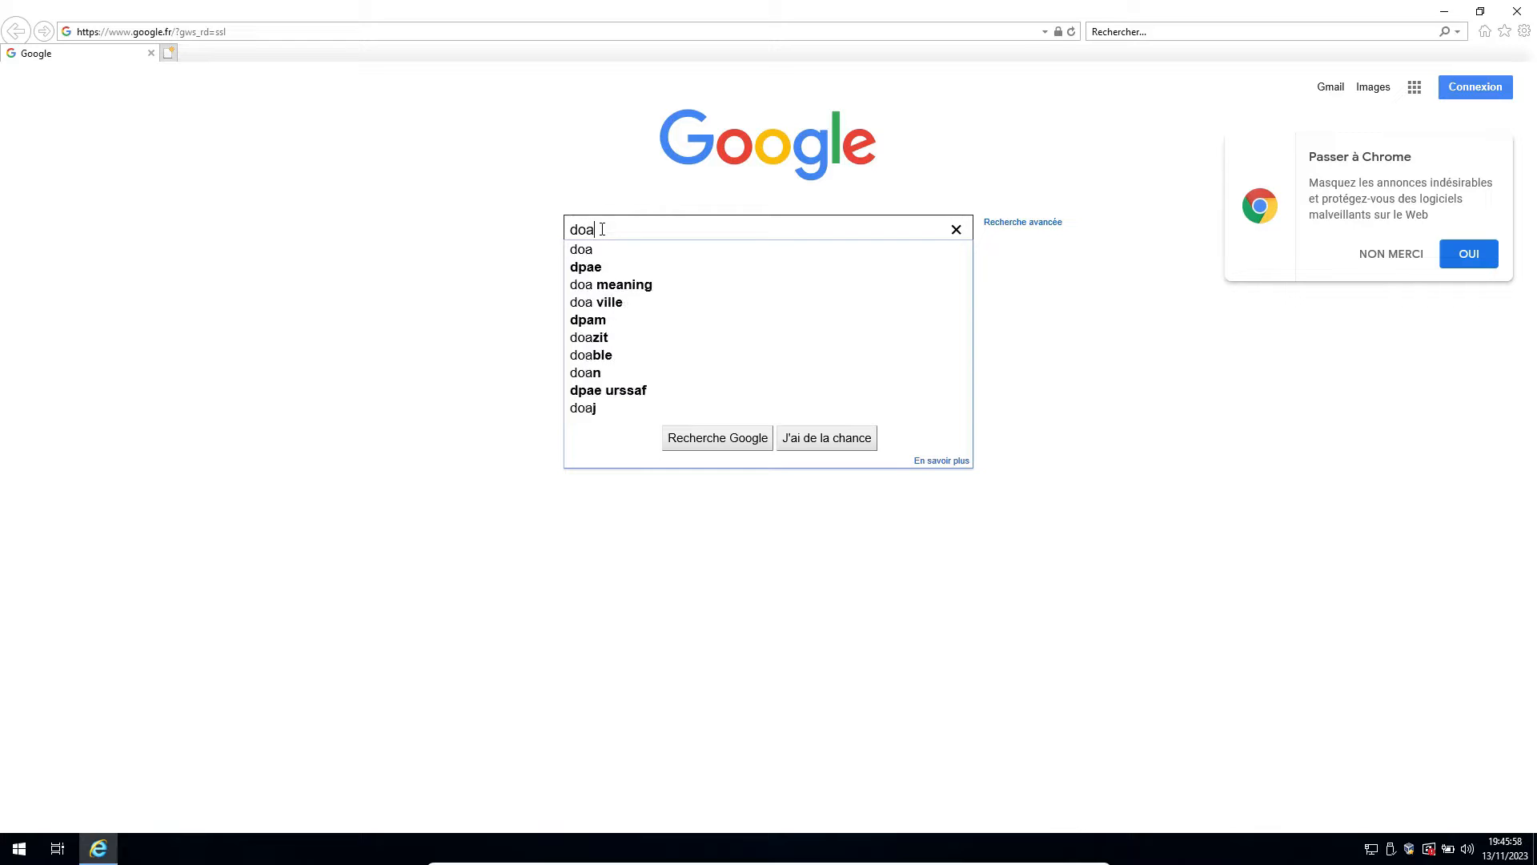
{"action": "type", "text": "l"}
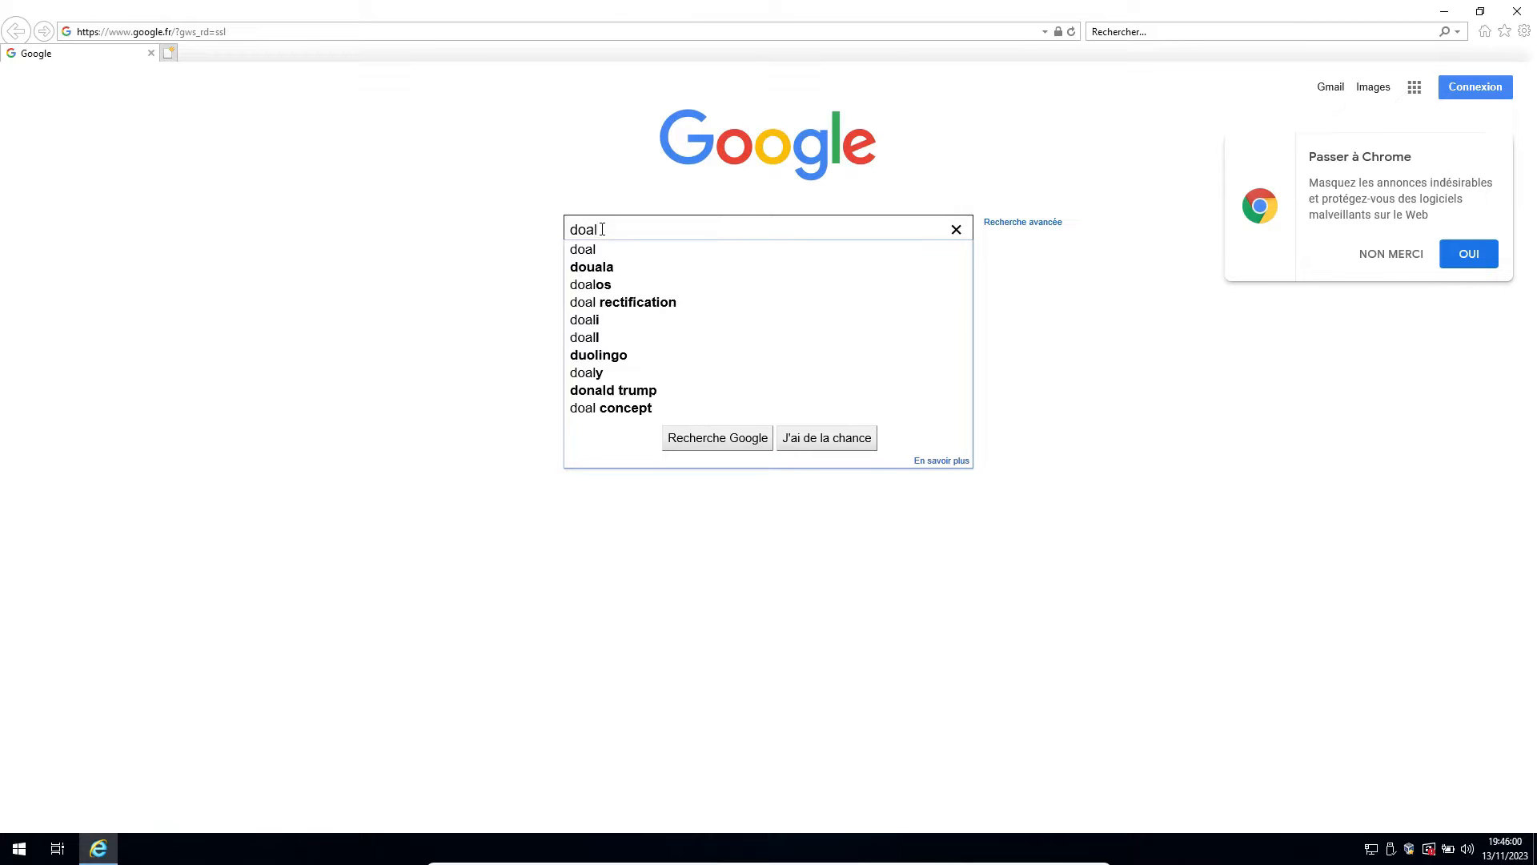
{"action": "type", "text": "oads "}
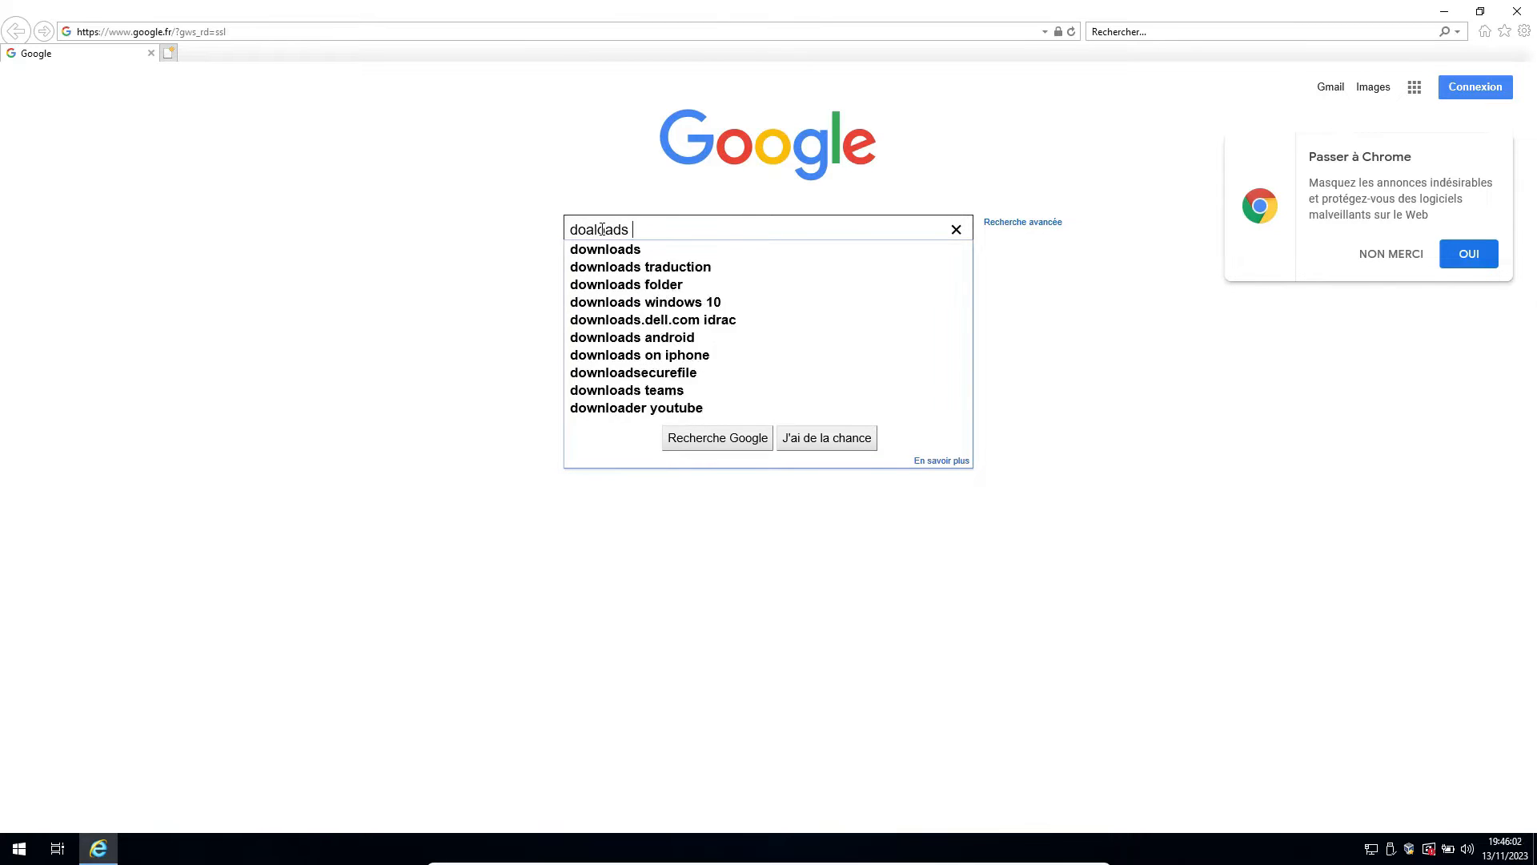
{"action": "type", "text": "open"}
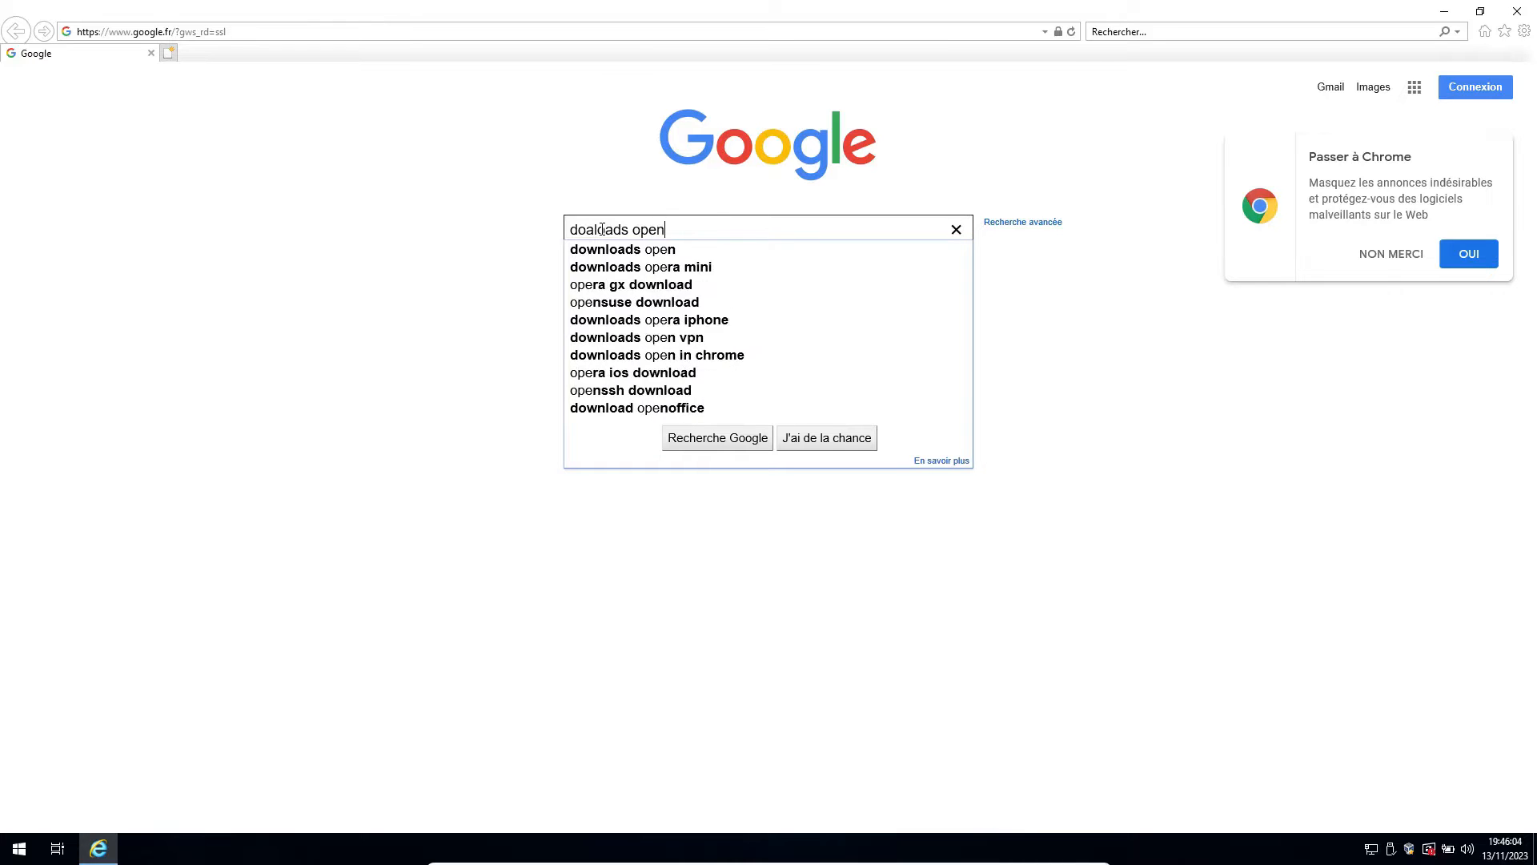
{"action": "type", "text": "cp,"}
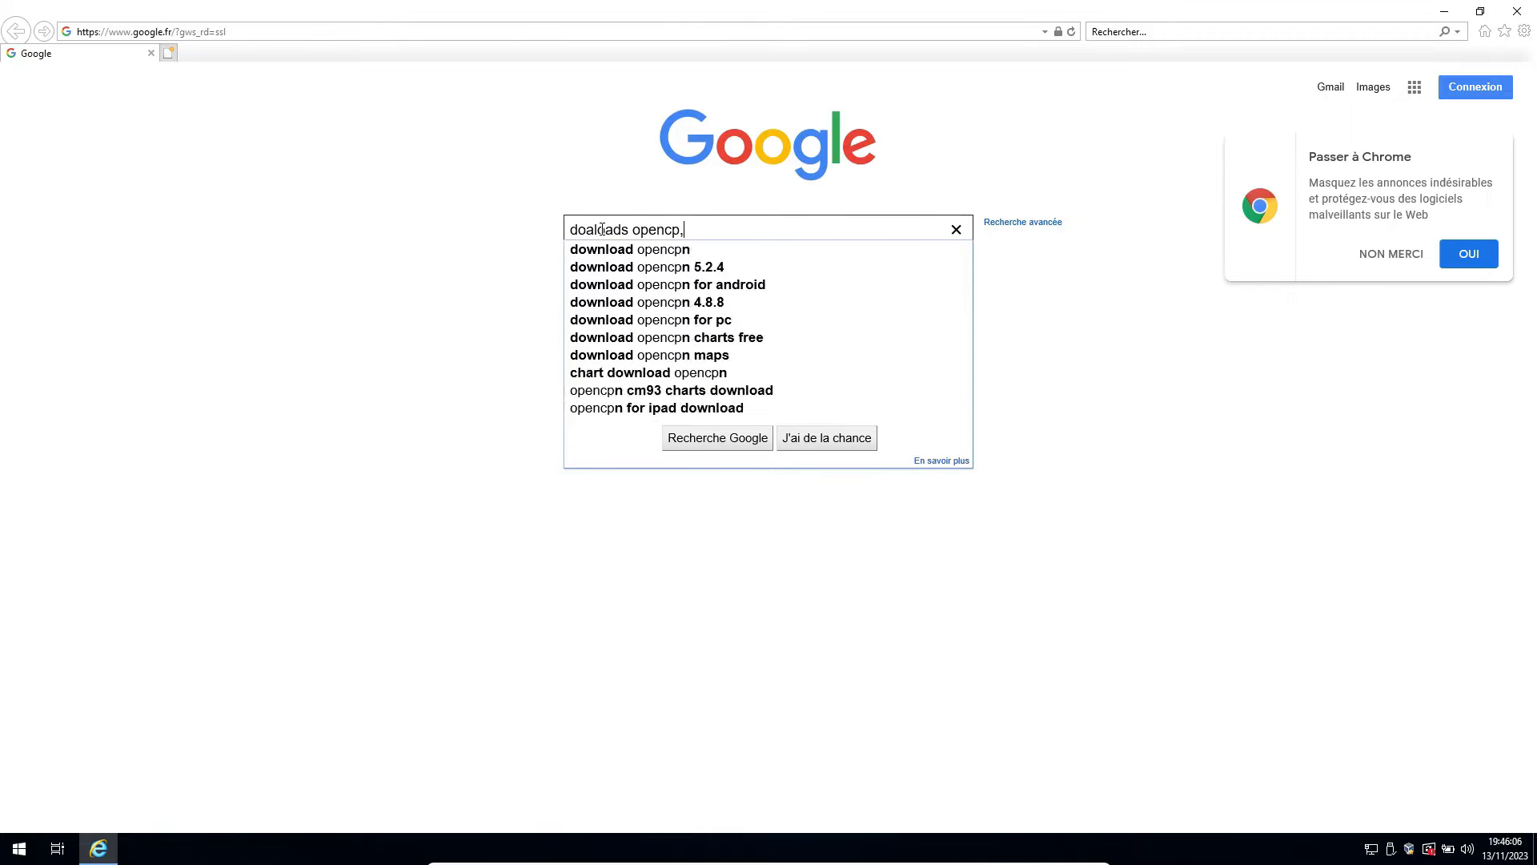
{"action": "key", "text": "BackSpace"}
{"action": "type", "text": "n"}
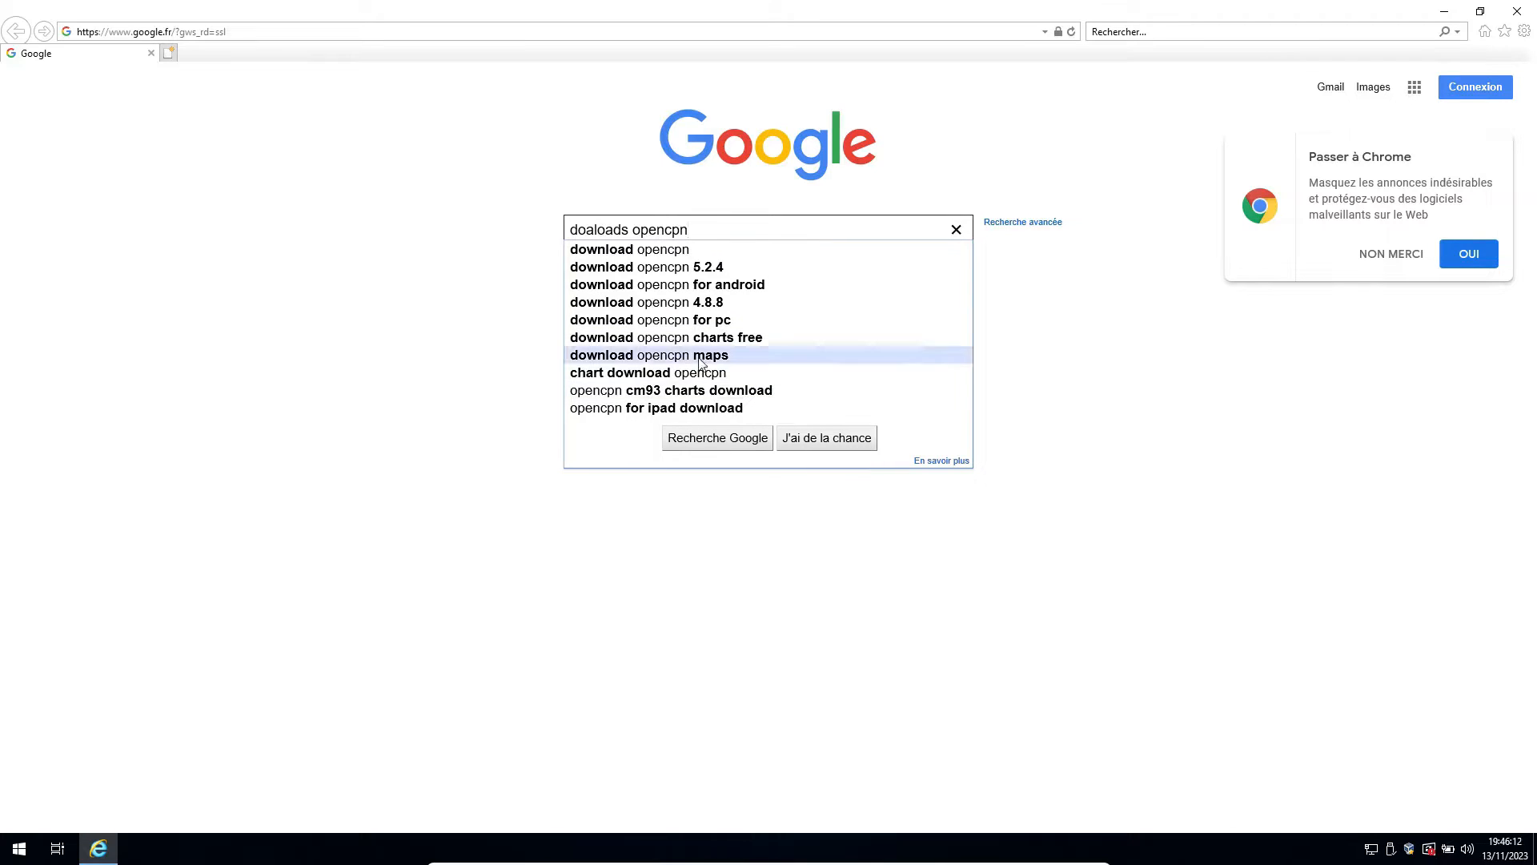
{"action": "left_click", "coordinate": [728, 441]}
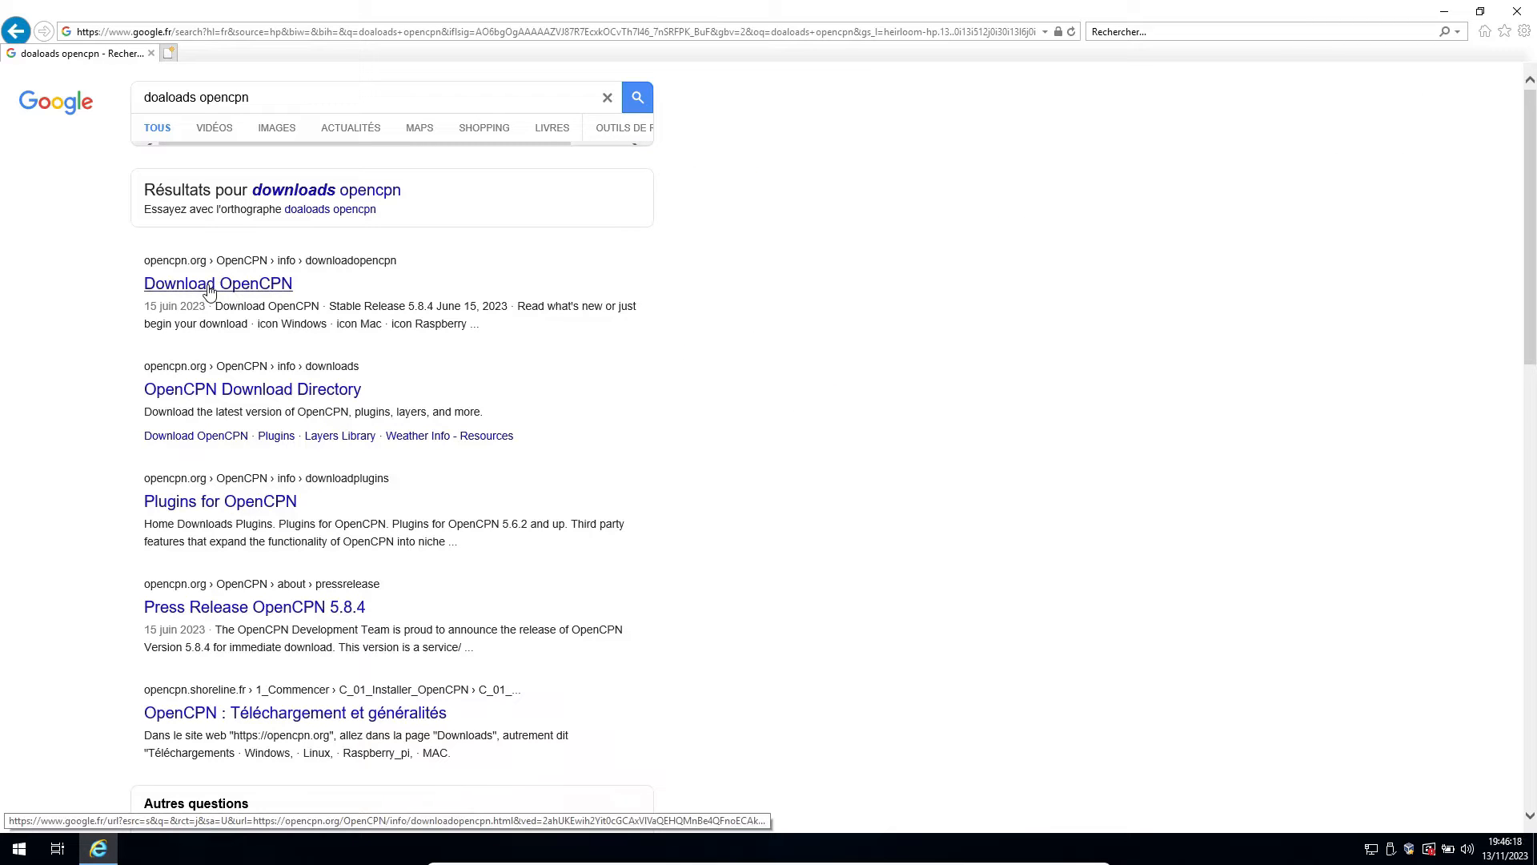
Open the Download OpenCPN result, save the Windows 5.8.4 installer and minimize the browser.
{"action": "left_click", "coordinate": [209, 285]}
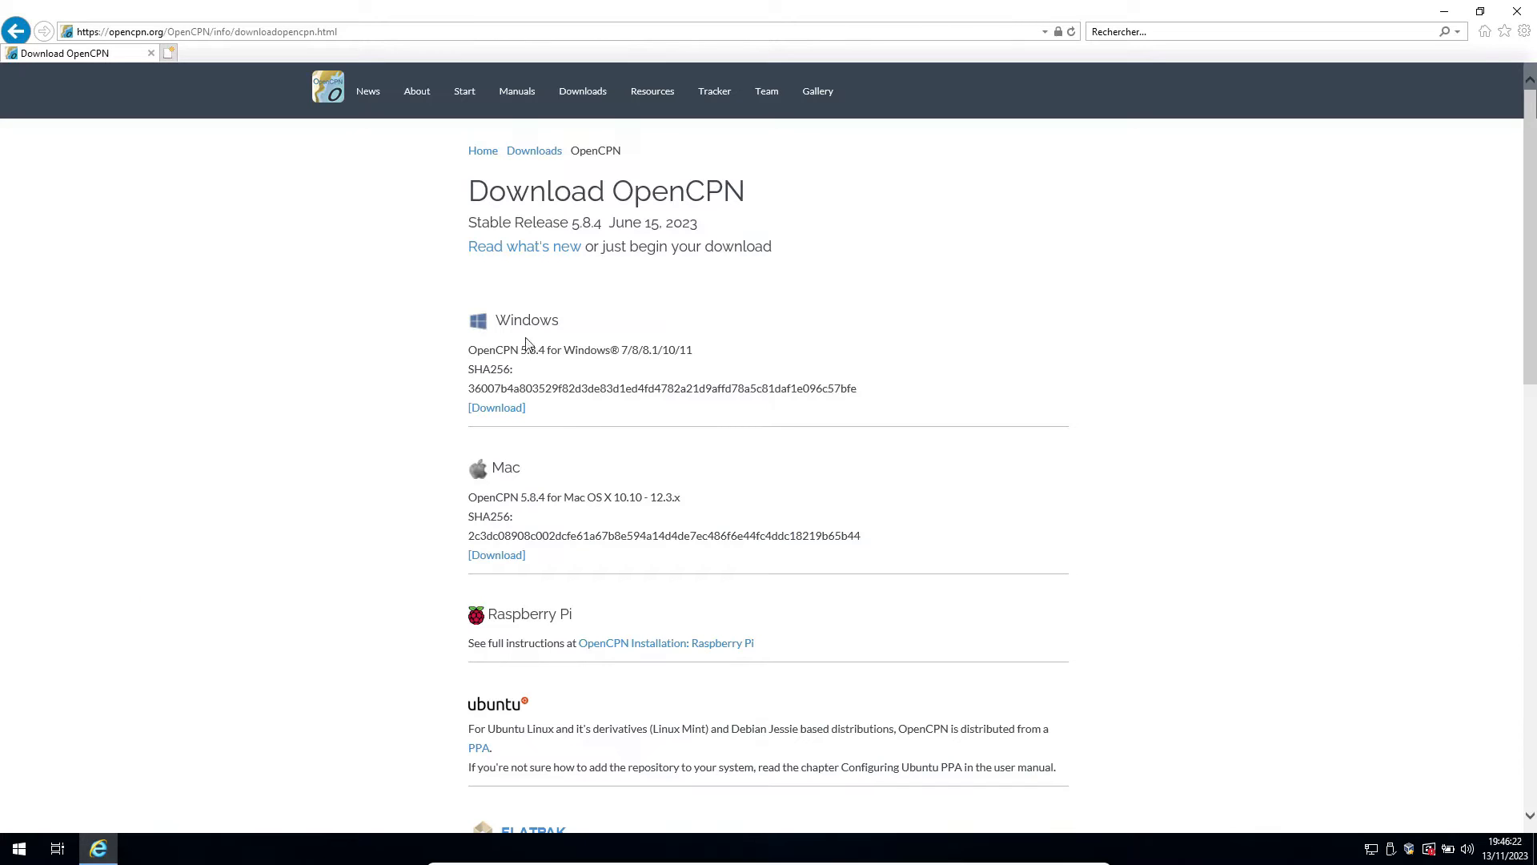
{"action": "left_click", "coordinate": [509, 414]}
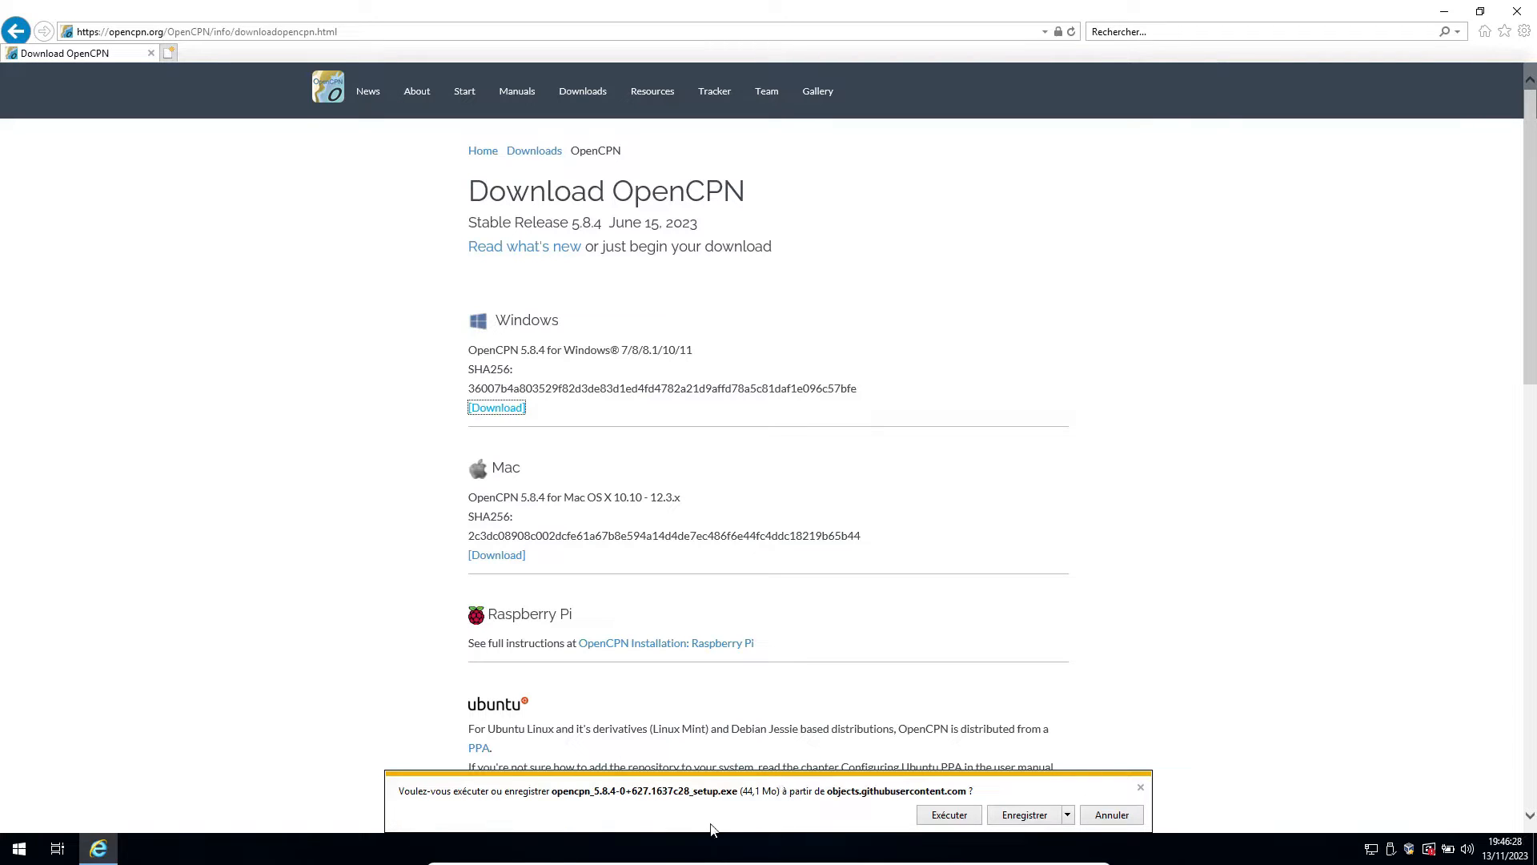
{"action": "left_click", "coordinate": [1022, 816]}
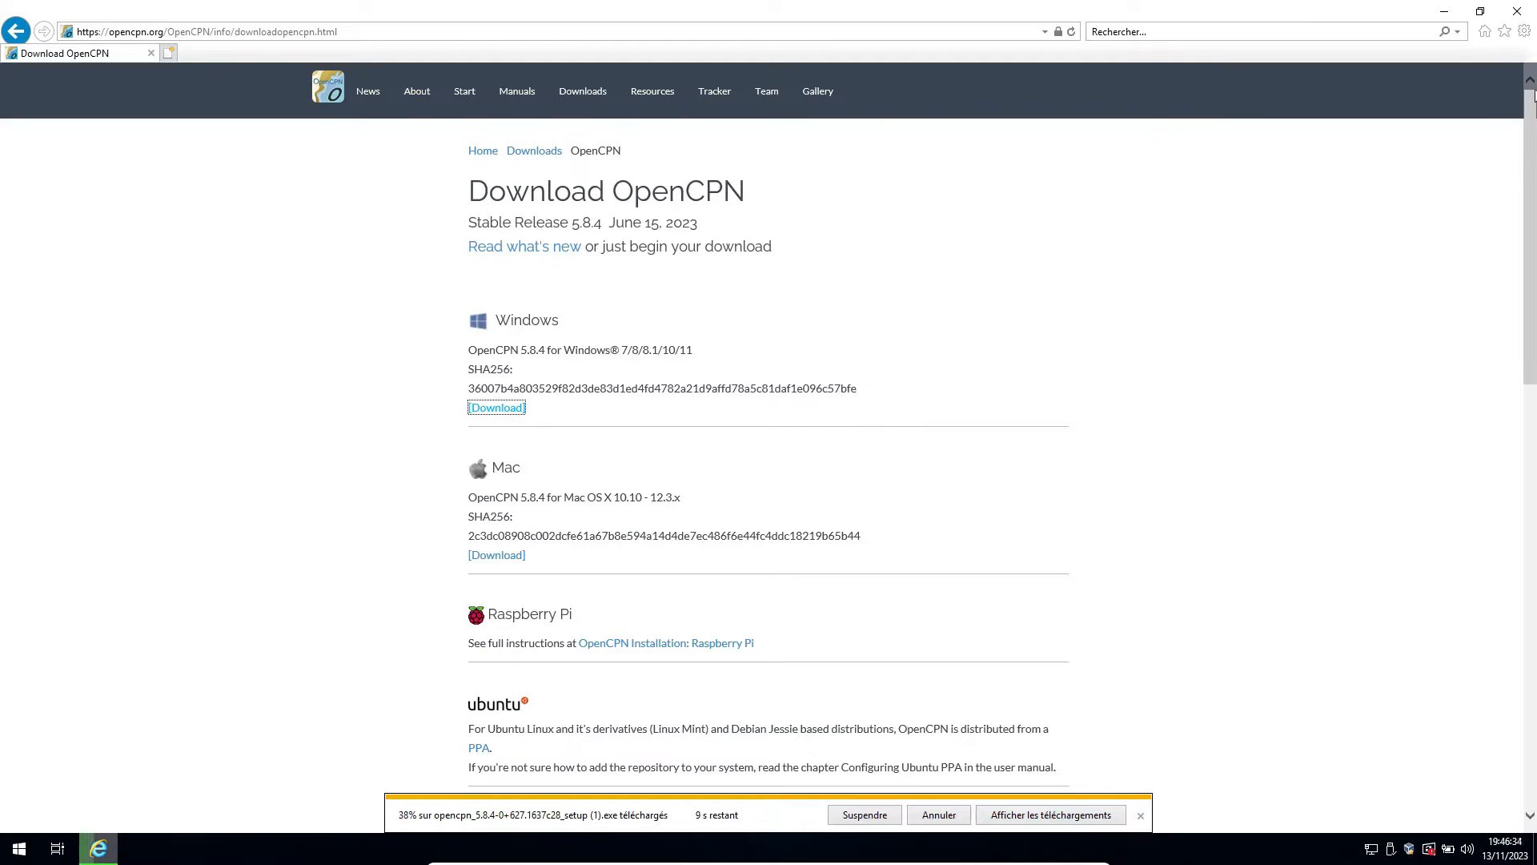
{"action": "left_click", "coordinate": [1446, 13]}
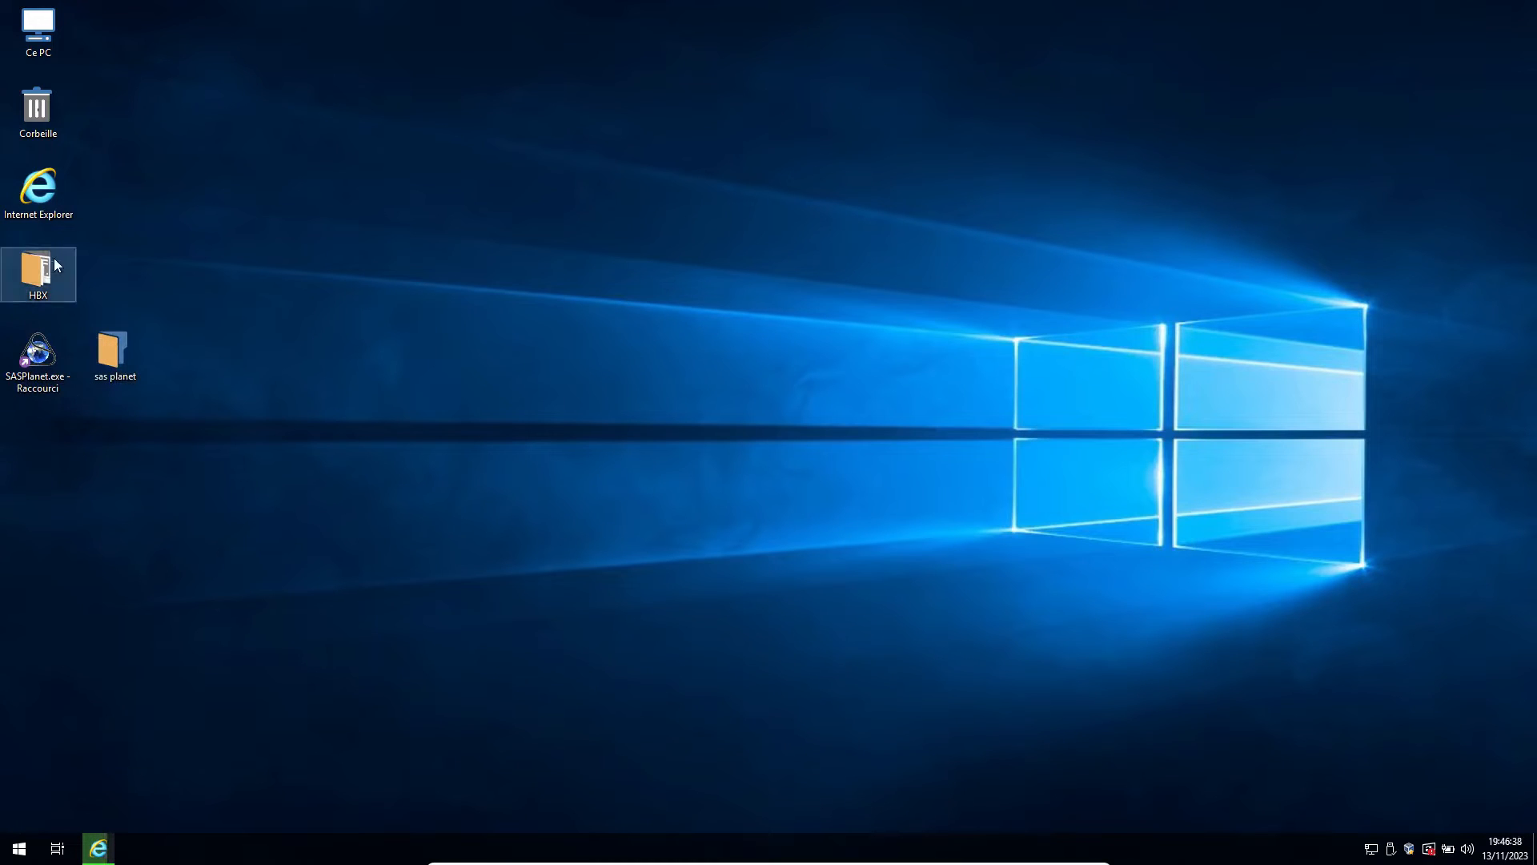
Run opencpn_5.8.4-0+627.1637c28_setup.exe from the Téléchargements folder.
{"action": "left_click", "coordinate": [11, 855]}
{"action": "left_click", "coordinate": [199, 130]}
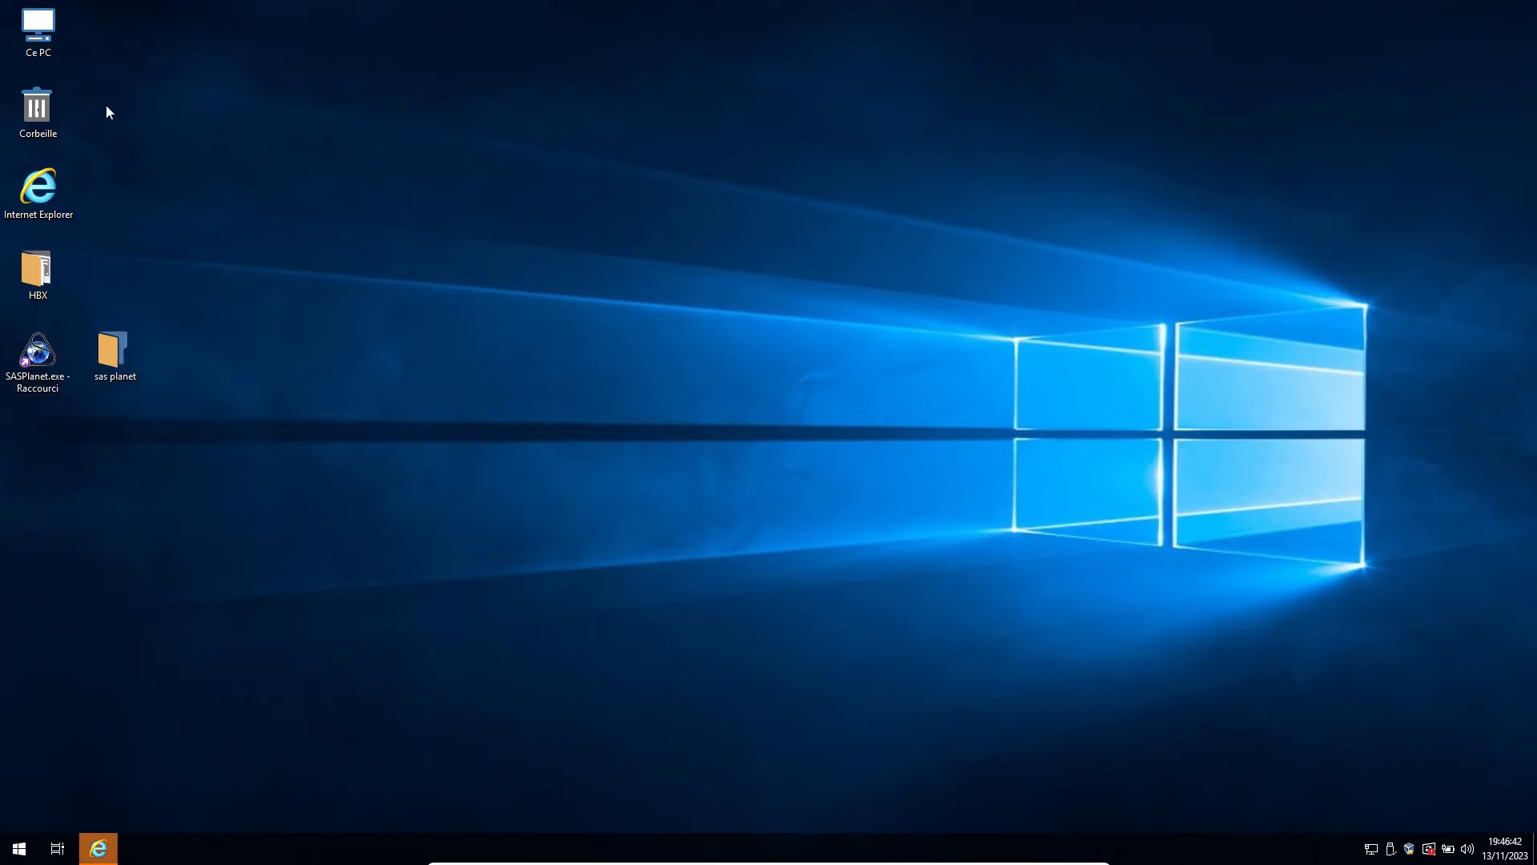
{"action": "double_click", "coordinate": [58, 45]}
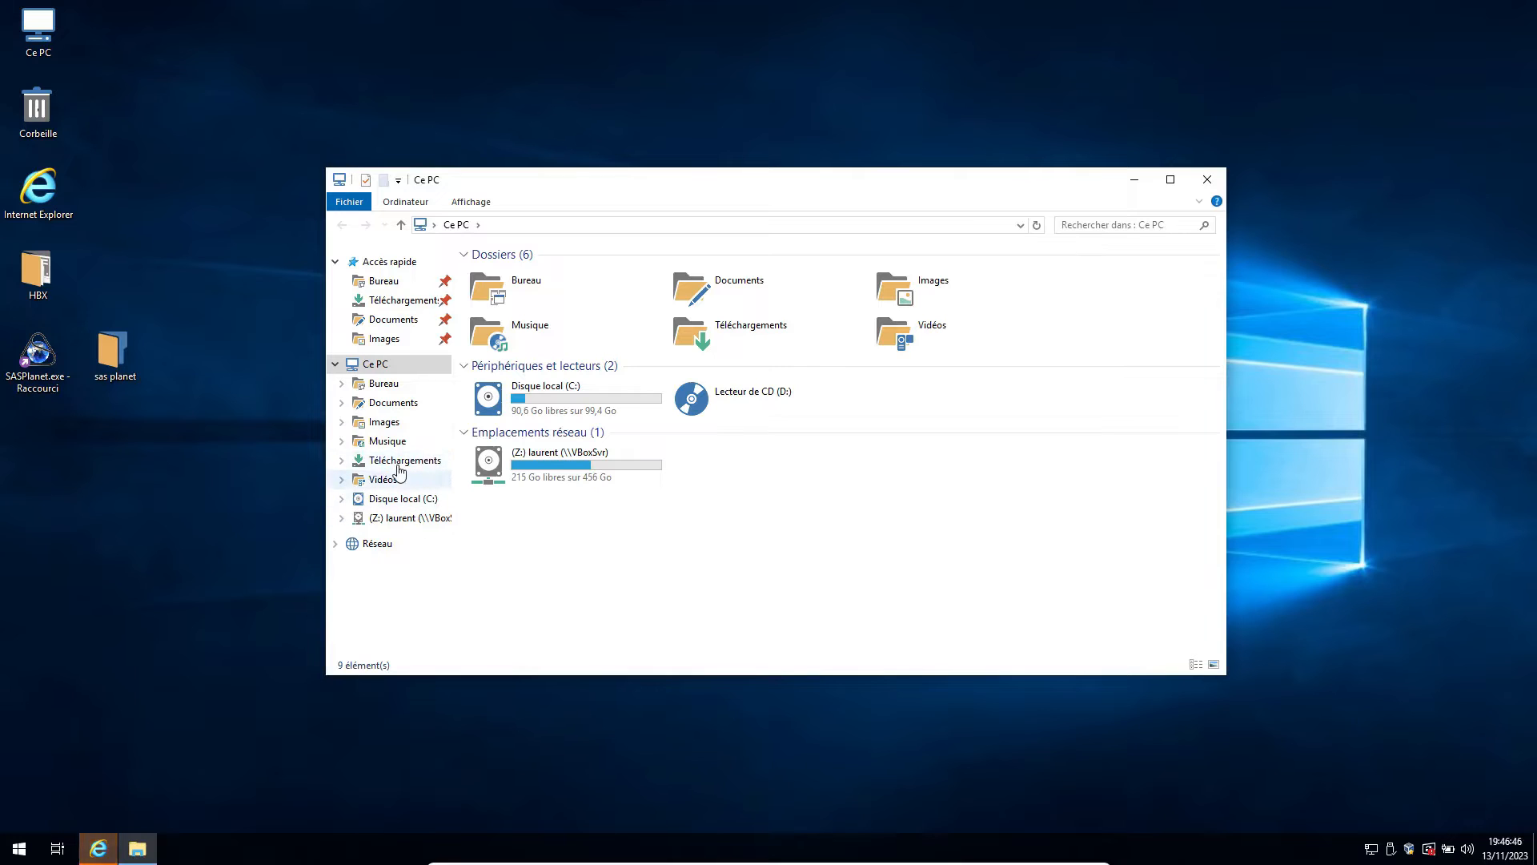
{"action": "left_click", "coordinate": [404, 461]}
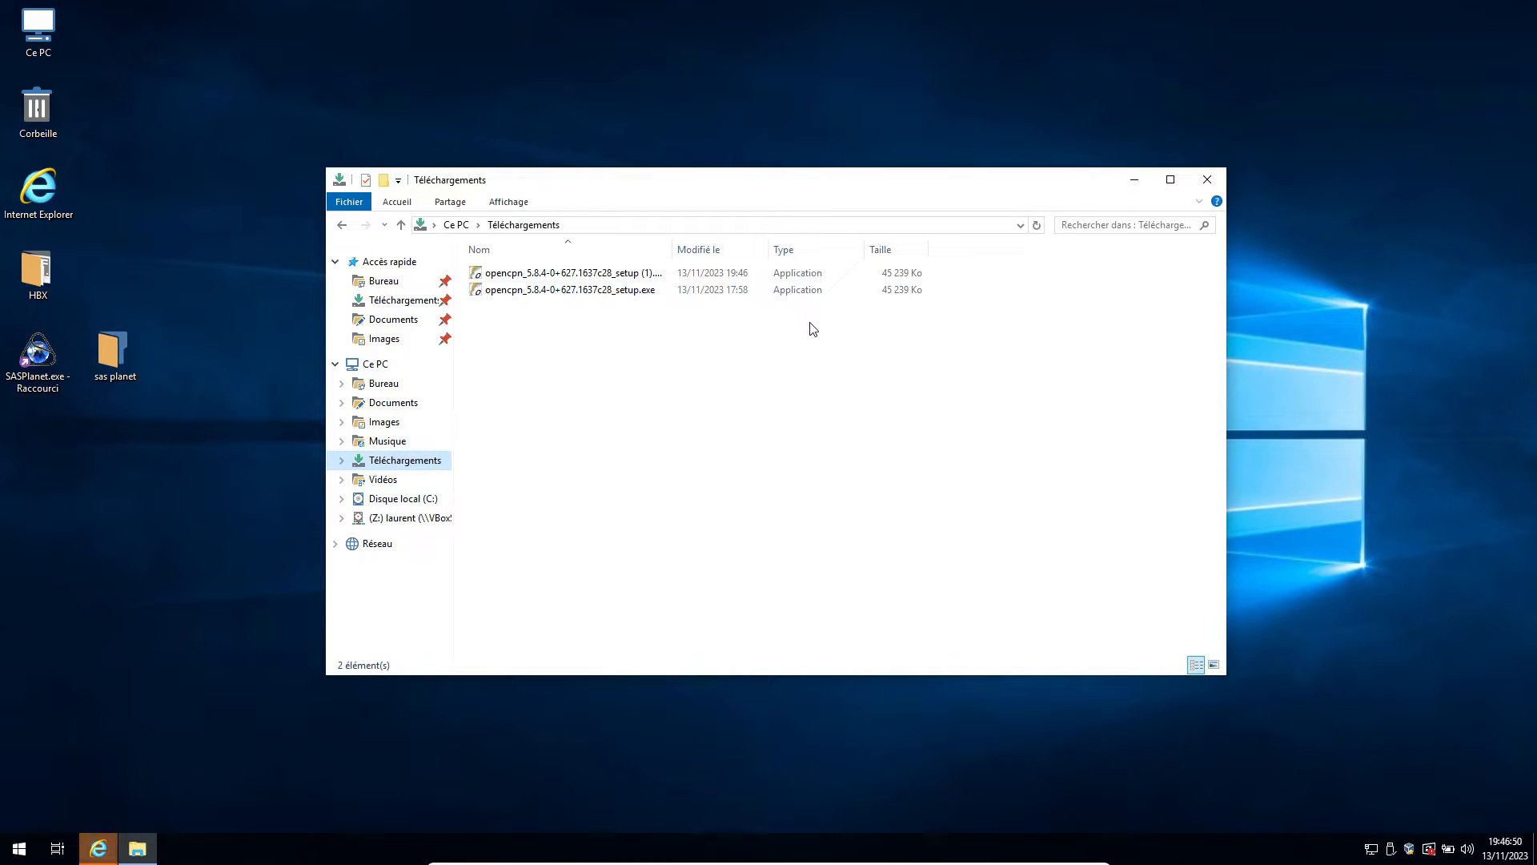
{"action": "left_click", "coordinate": [609, 294]}
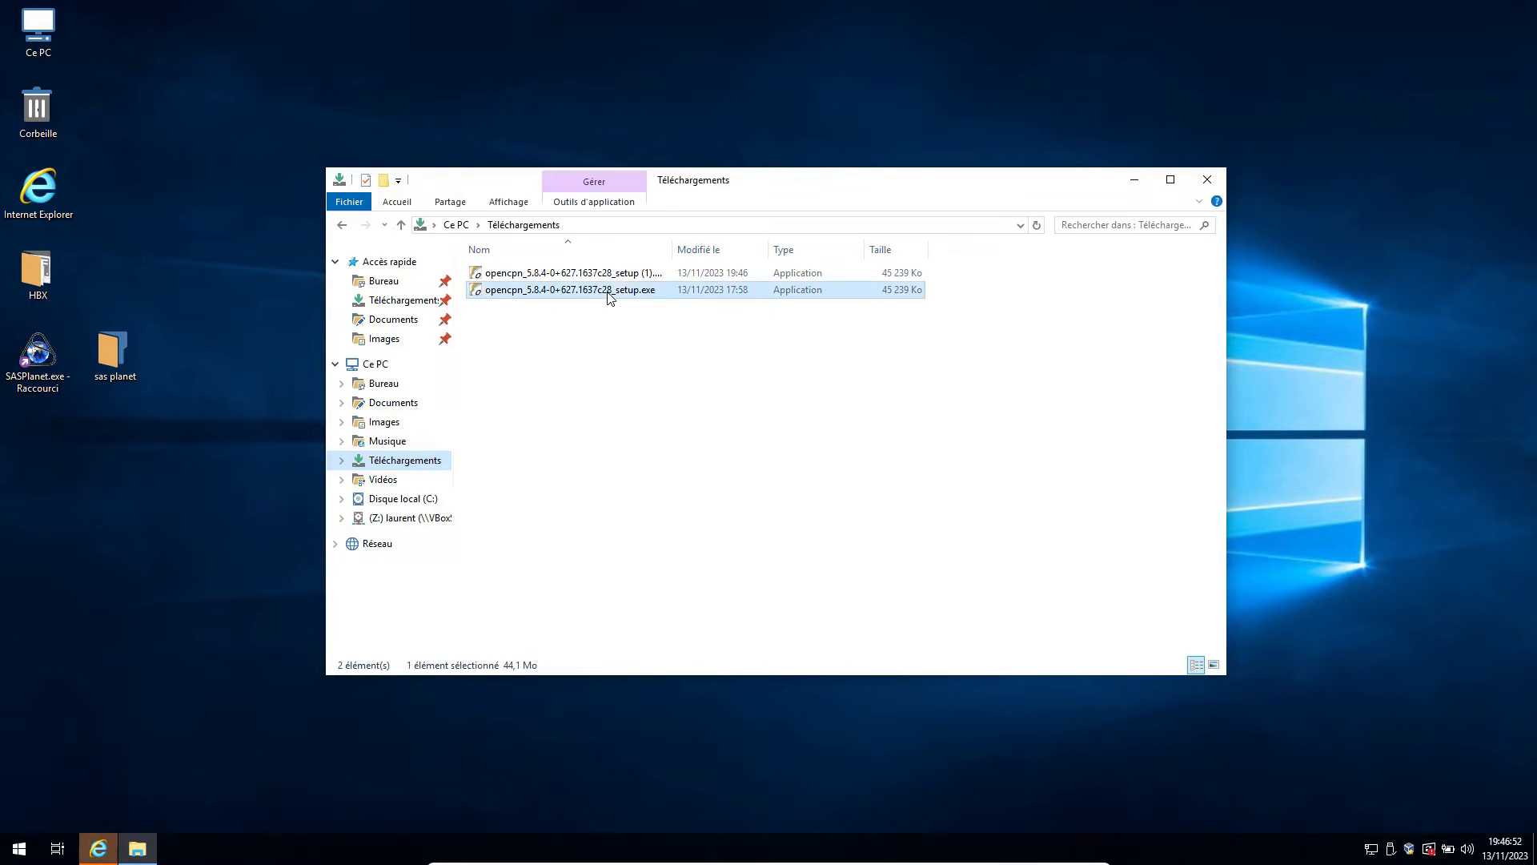
{"action": "double_click", "coordinate": [610, 293]}
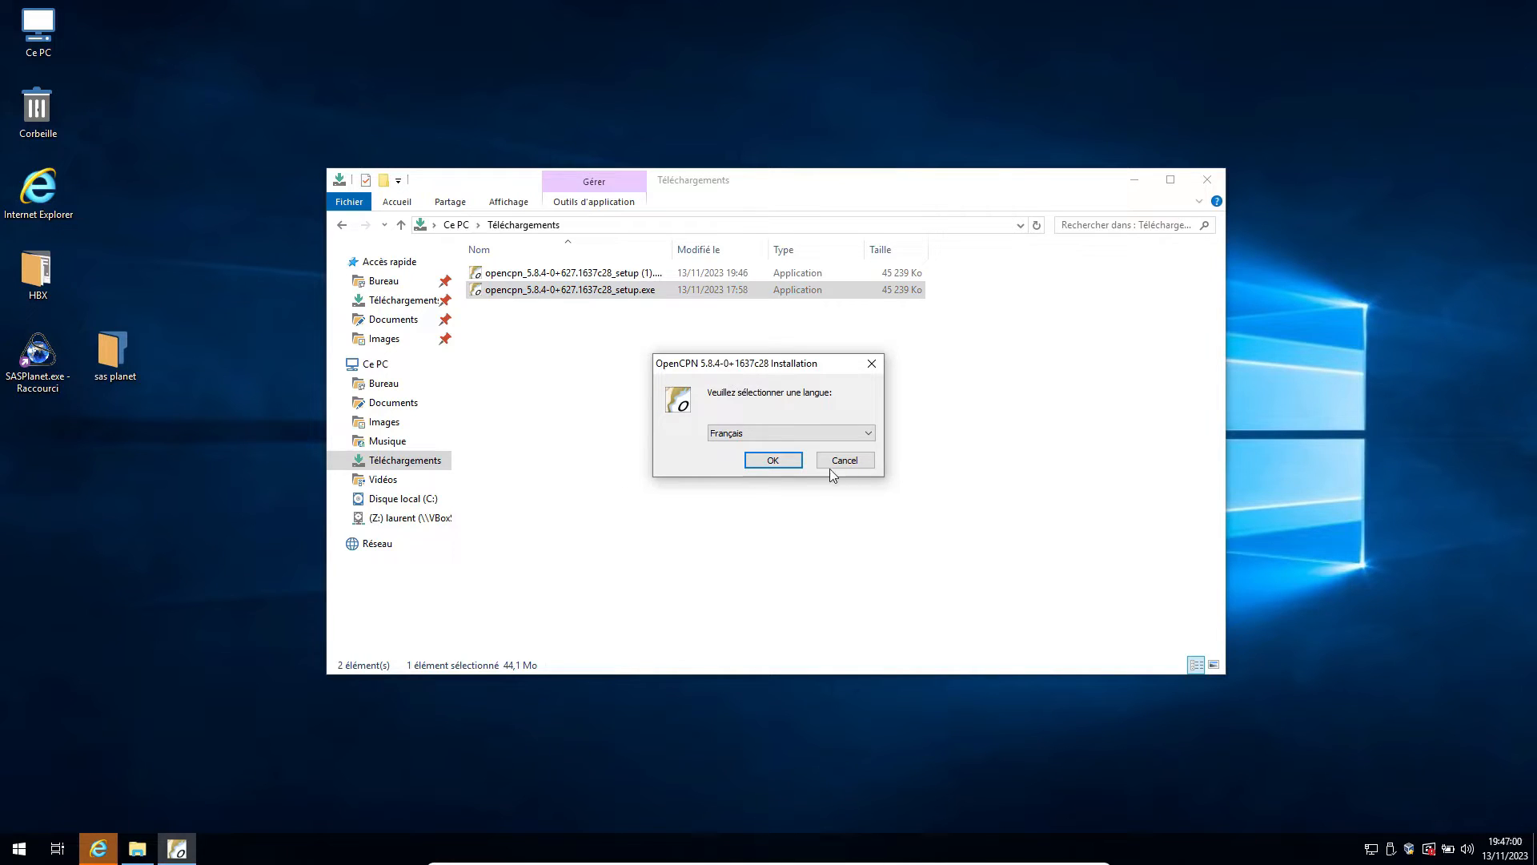
Install OpenCPN in Français with the default shortcuts, Start-menu folder and configuration, and launch it on finishing.
{"action": "left_click", "coordinate": [774, 461]}
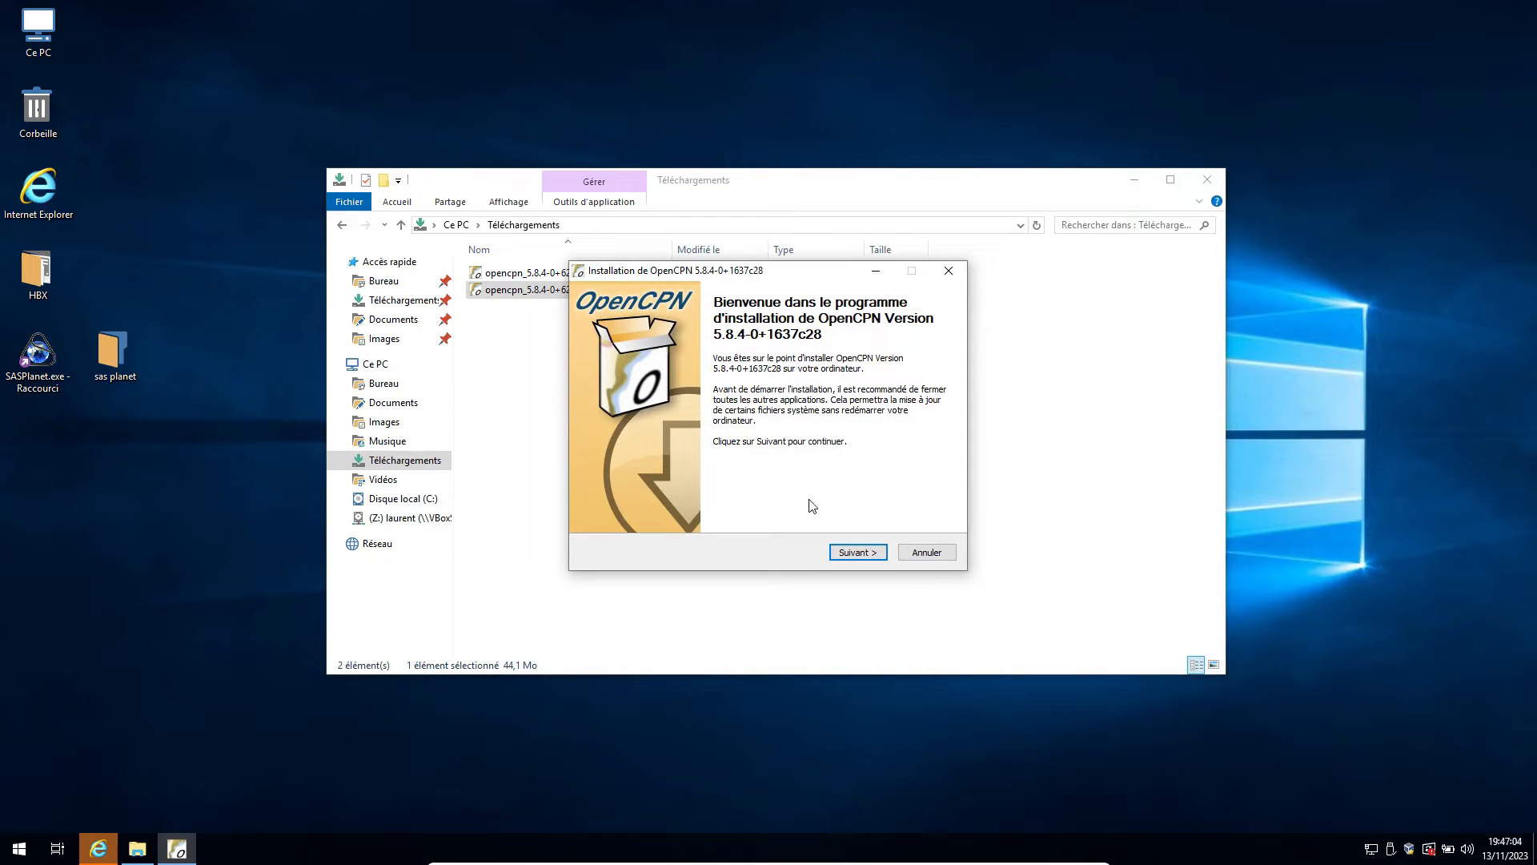
{"action": "left_click", "coordinate": [855, 554]}
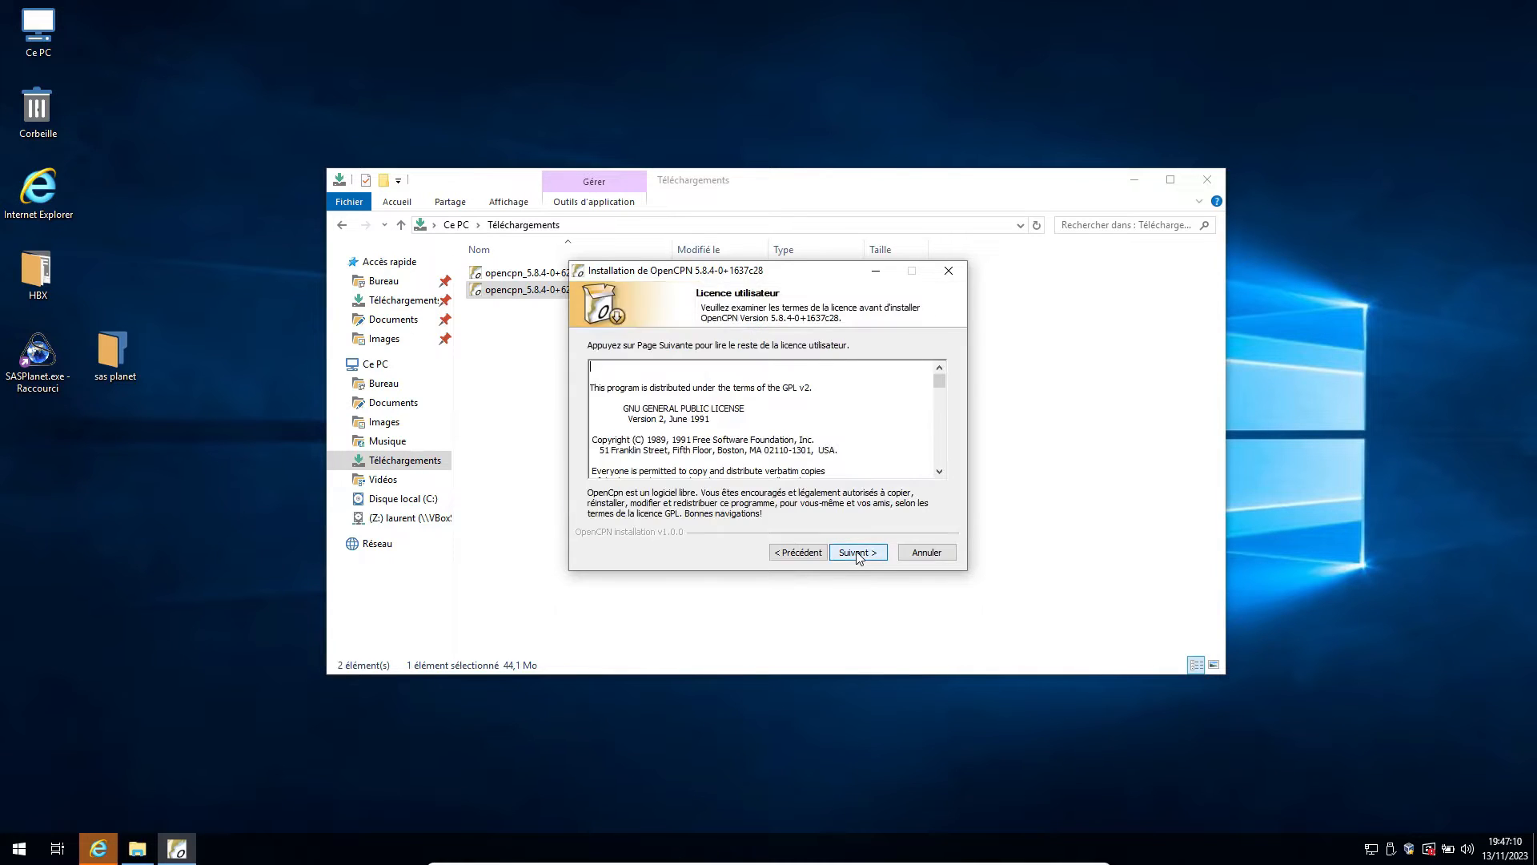
{"action": "left_click", "coordinate": [856, 555]}
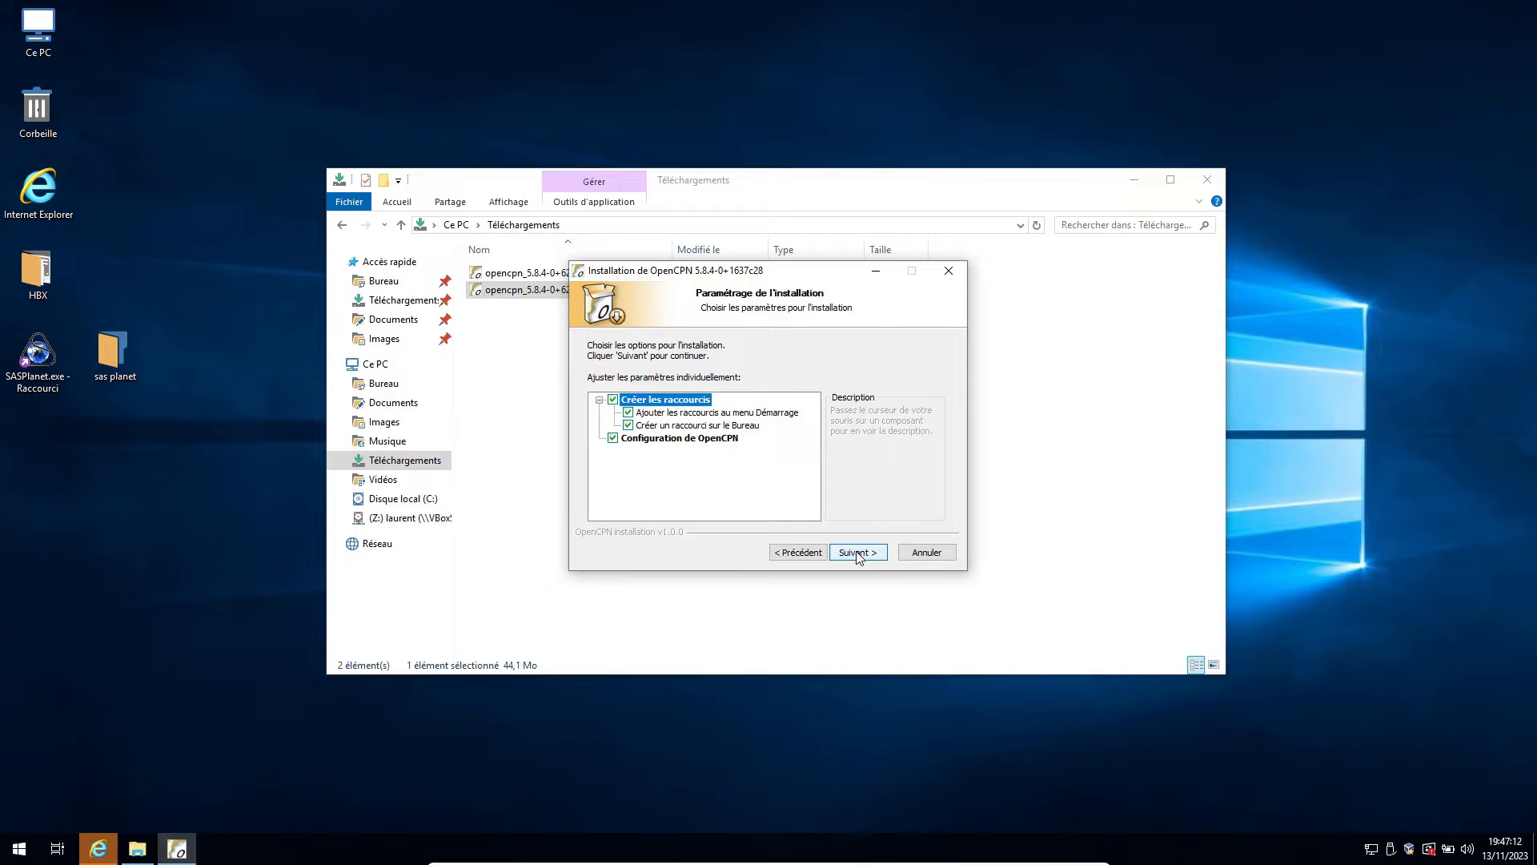
{"action": "left_click", "coordinate": [857, 553]}
{"action": "left_click", "coordinate": [856, 553]}
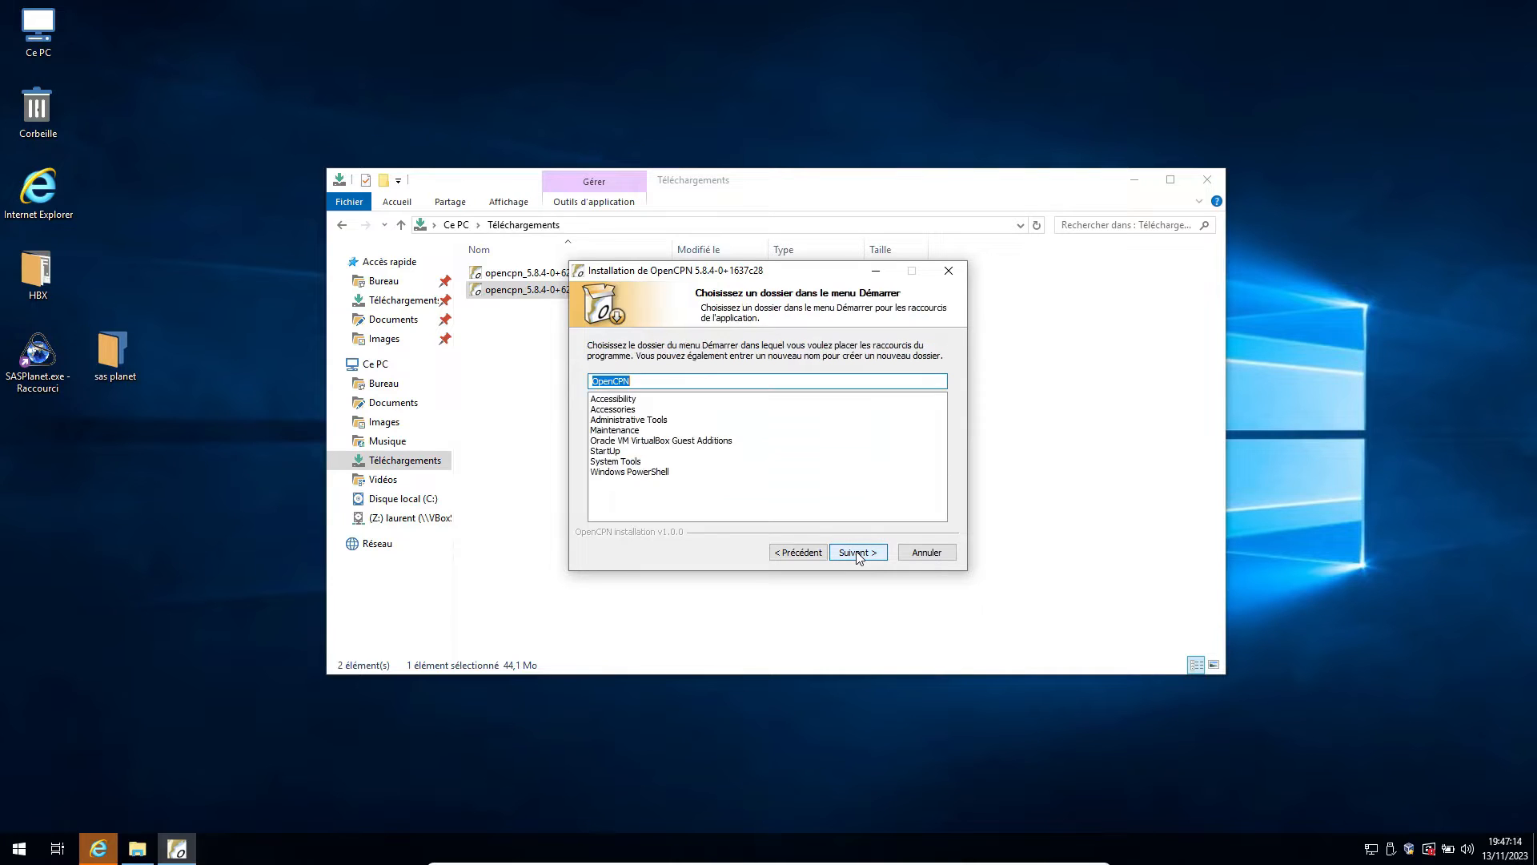
{"action": "left_click", "coordinate": [857, 554]}
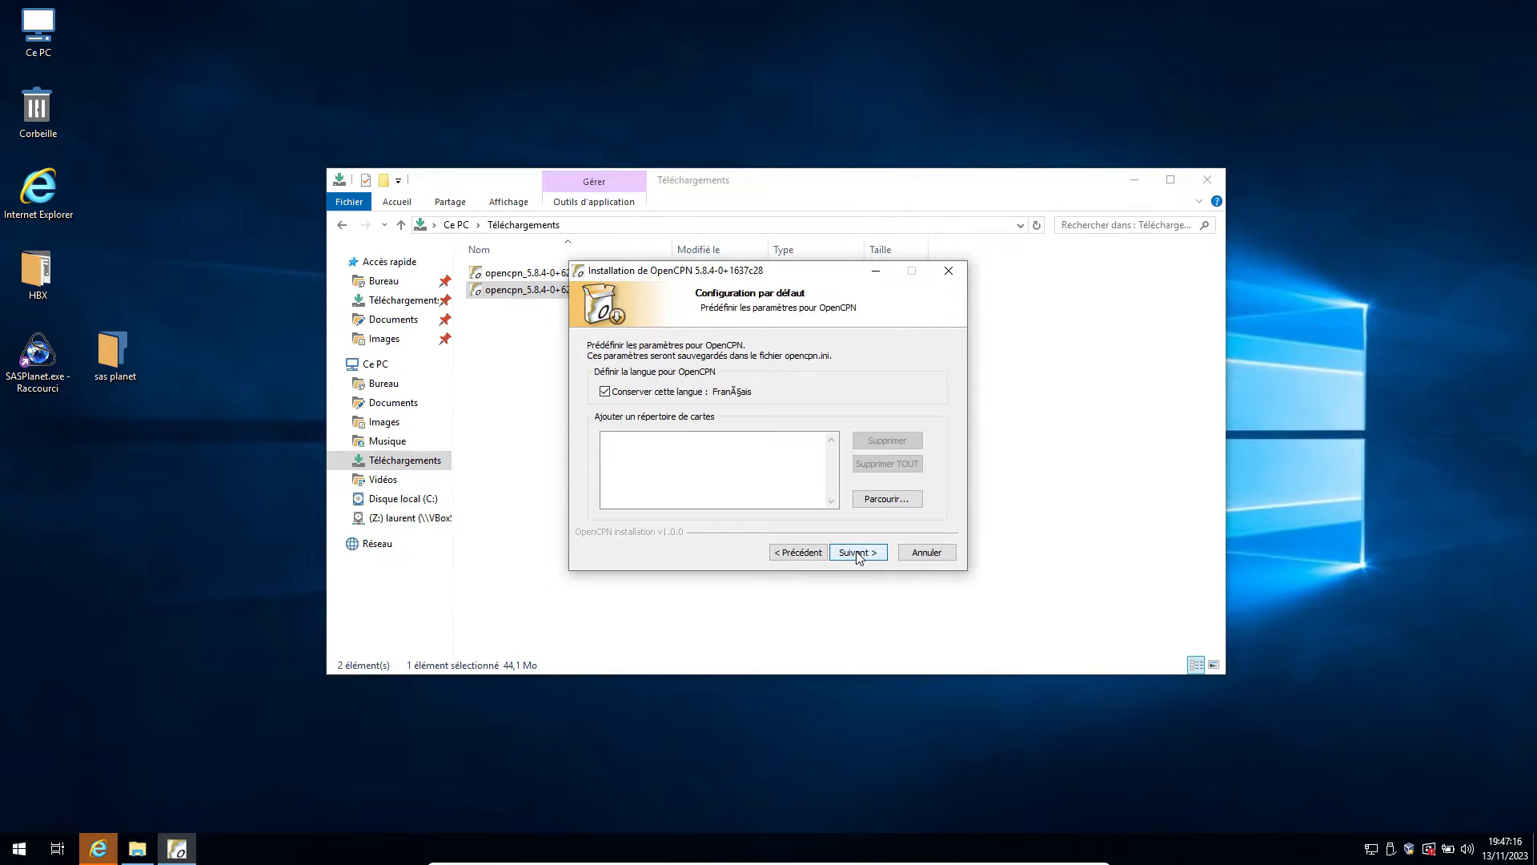
{"action": "left_click", "coordinate": [856, 554]}
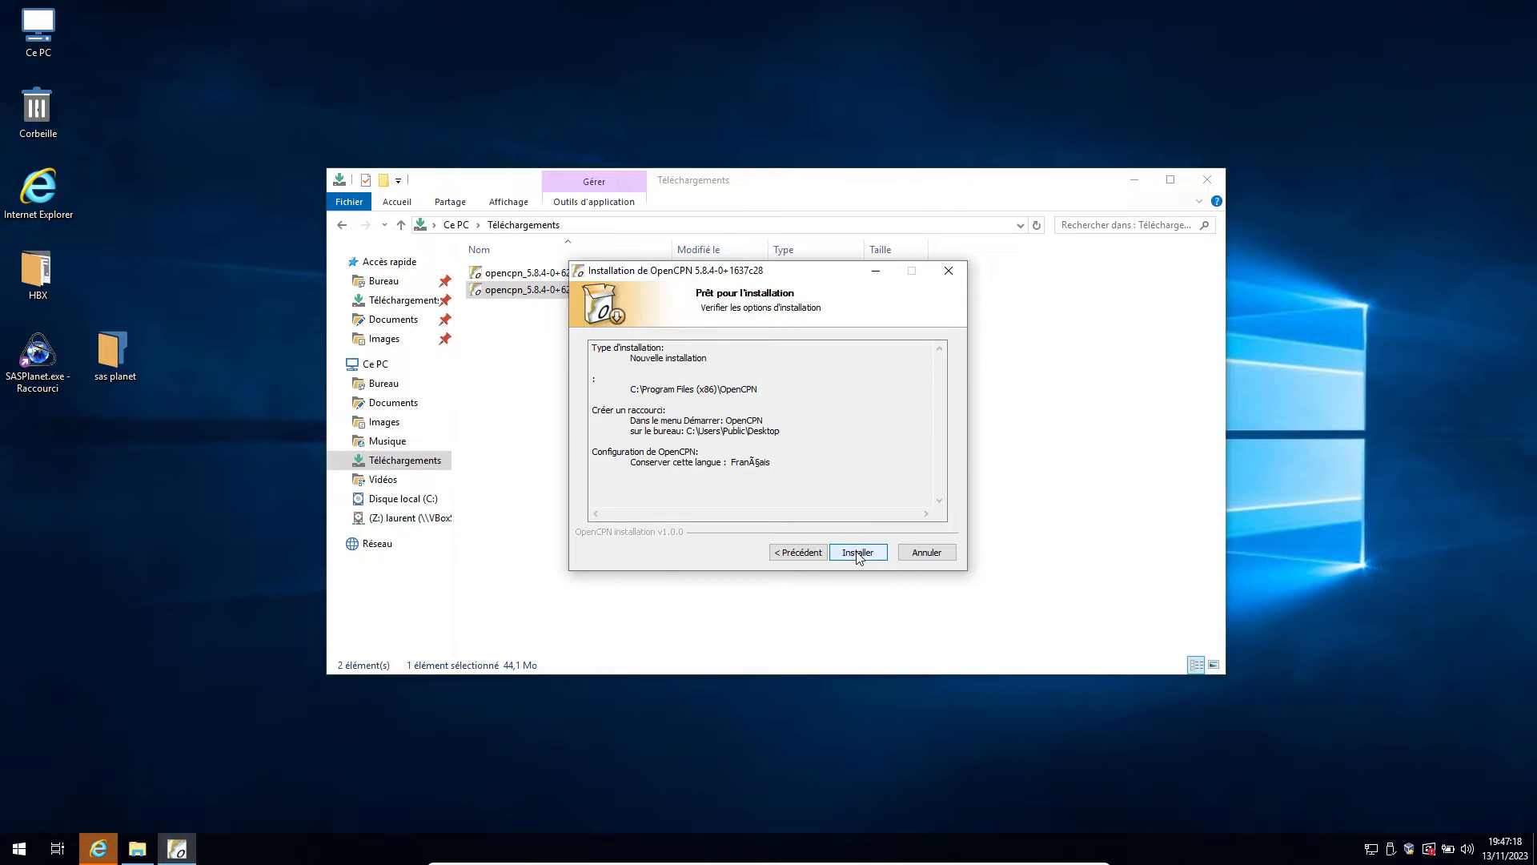
{"action": "left_click", "coordinate": [857, 554]}
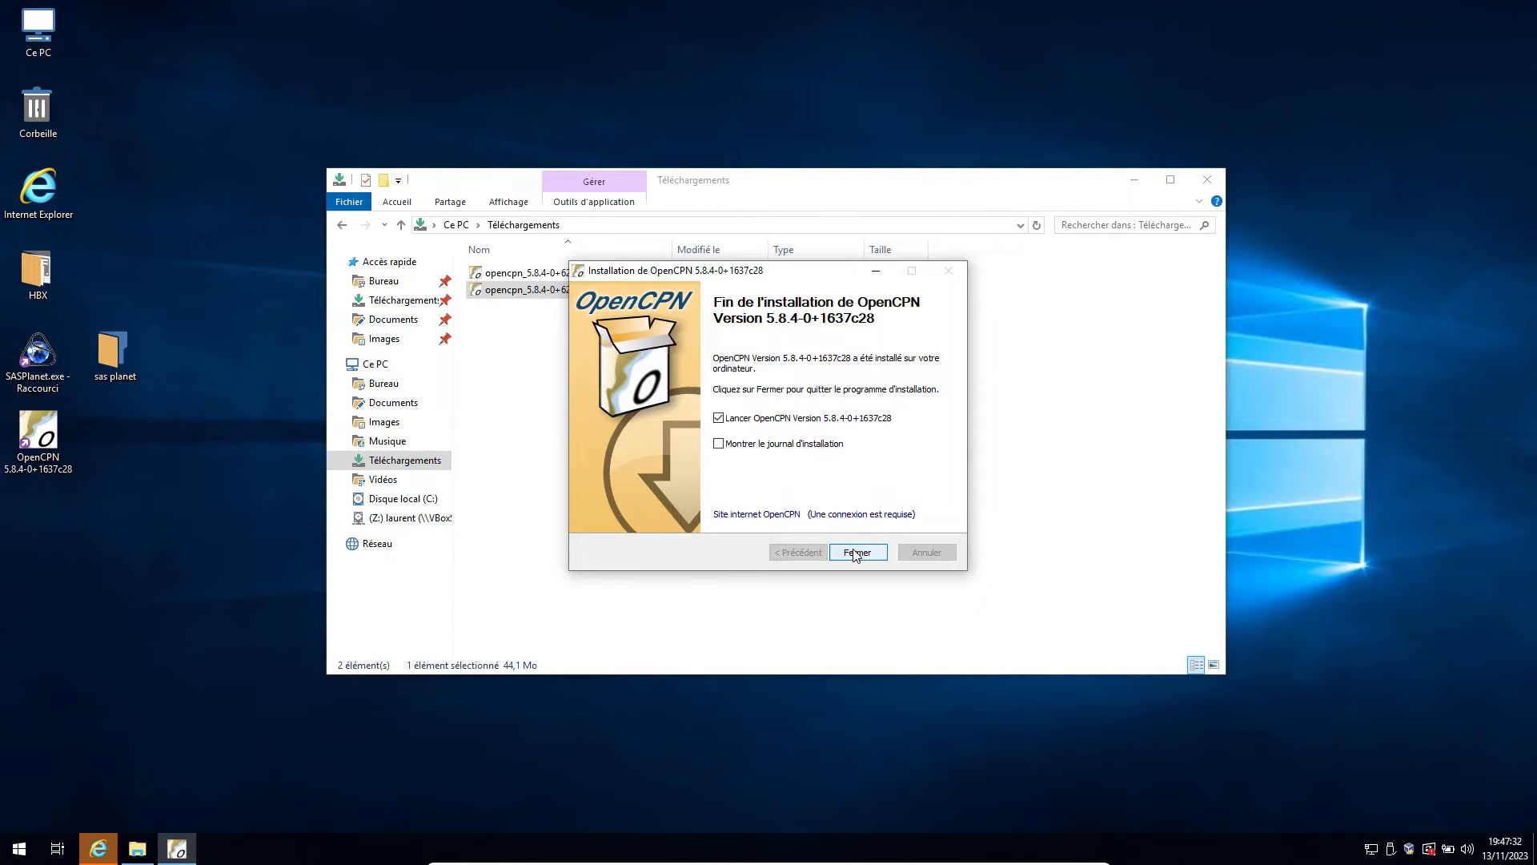
{"action": "left_click", "coordinate": [856, 553]}
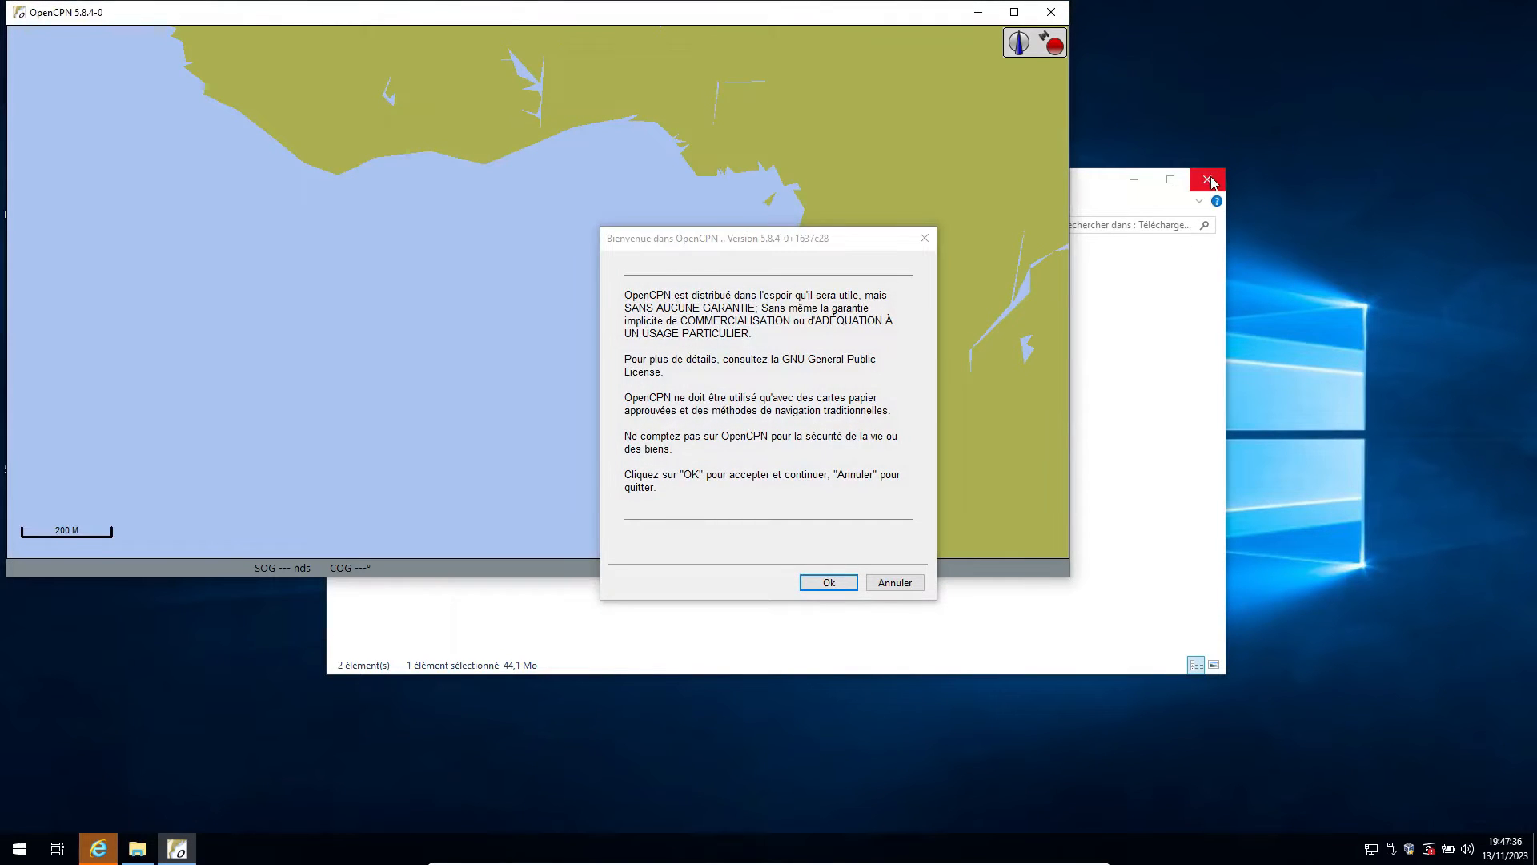
Close the Téléchargements window, accept the OpenCPN welcome disclaimer and maximize the chart window.
{"action": "left_click", "coordinate": [1207, 179]}
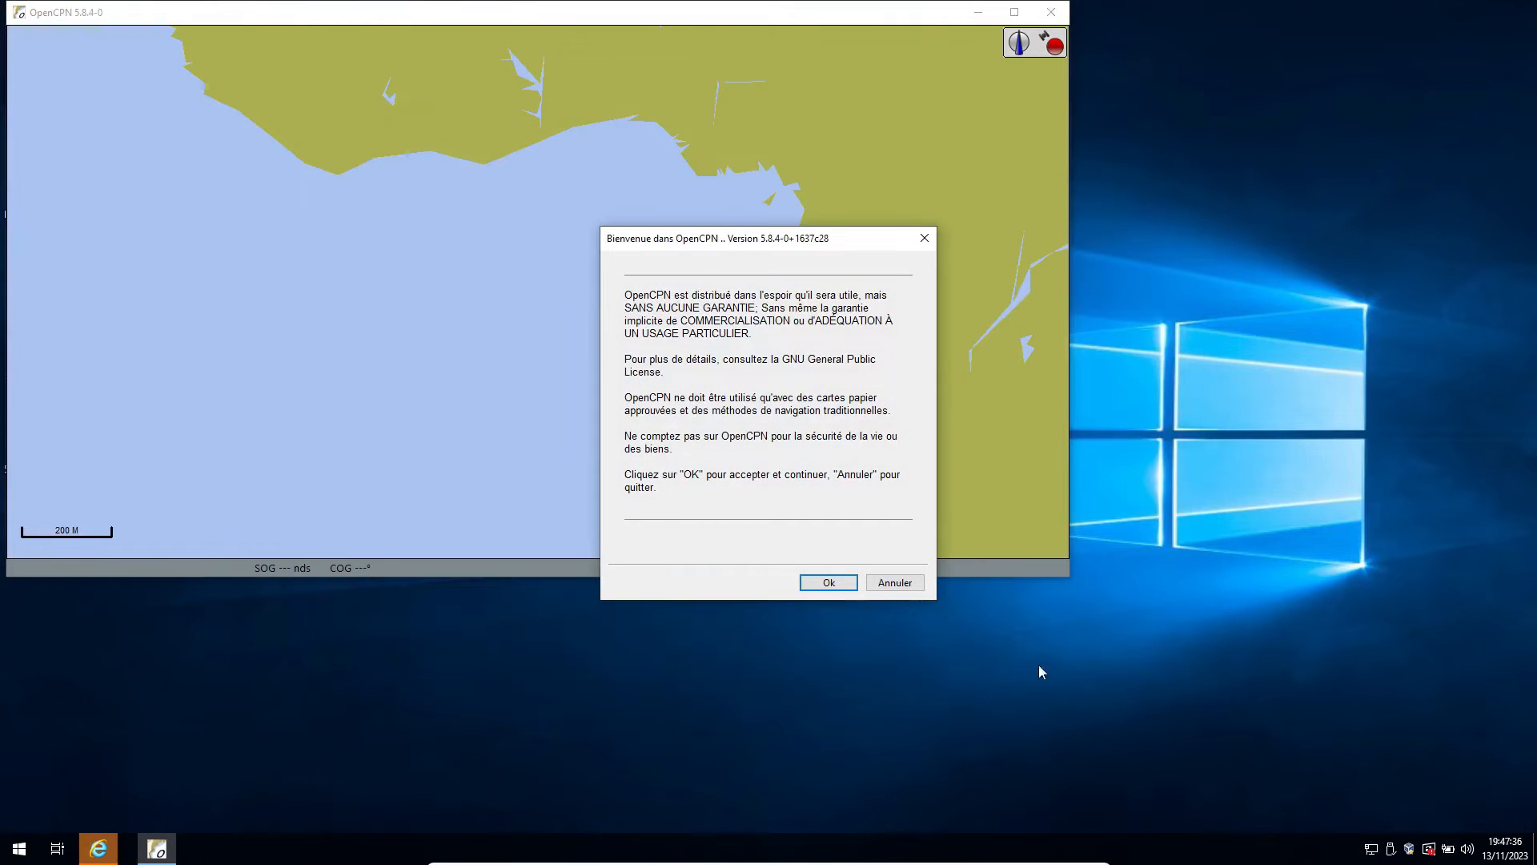
{"action": "left_click", "coordinate": [833, 585]}
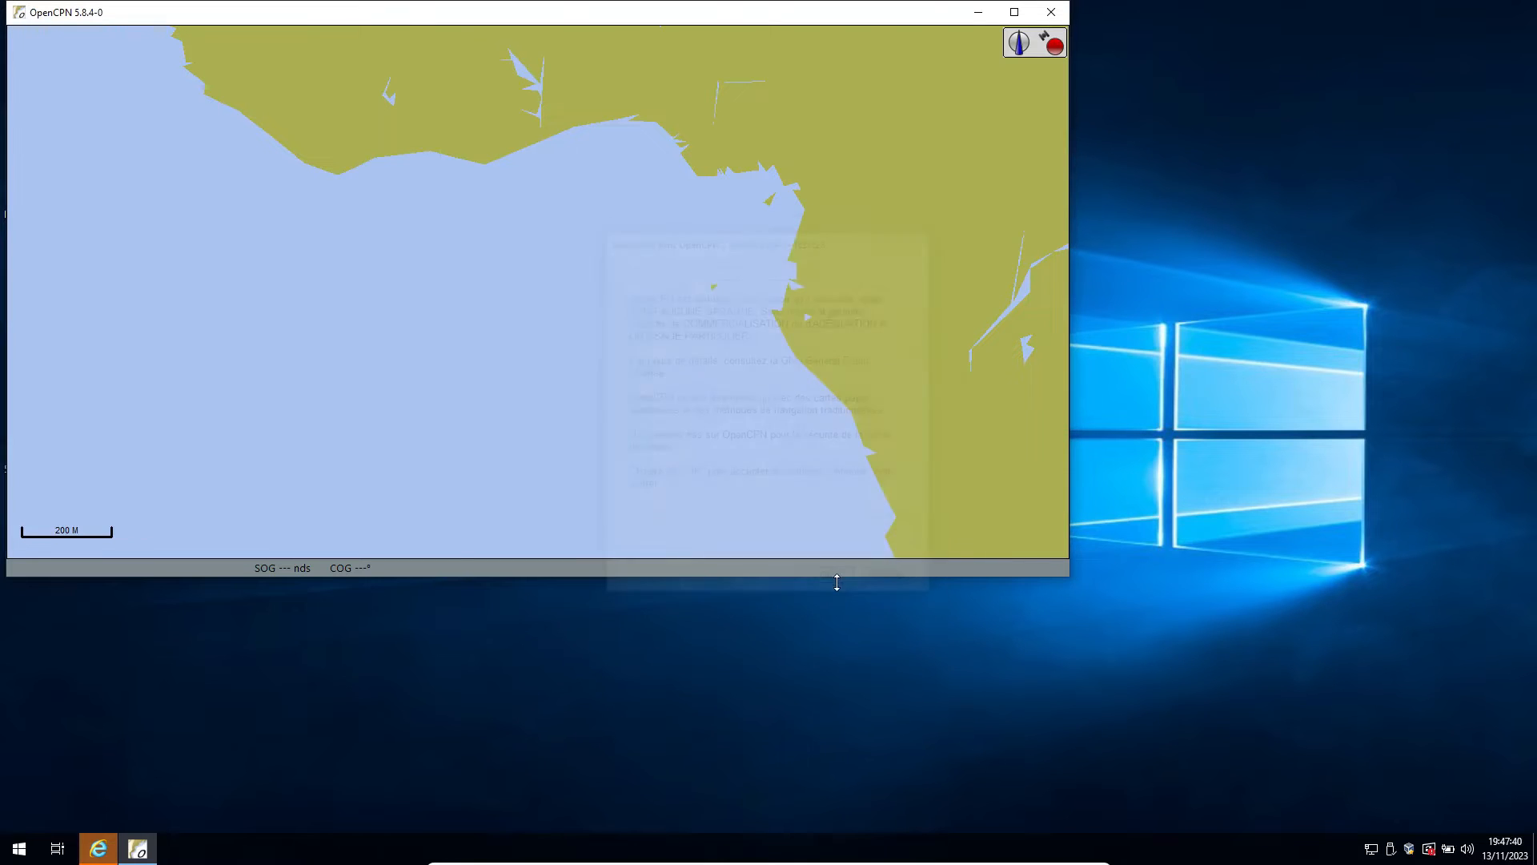
{"action": "left_click", "coordinate": [1015, 13]}
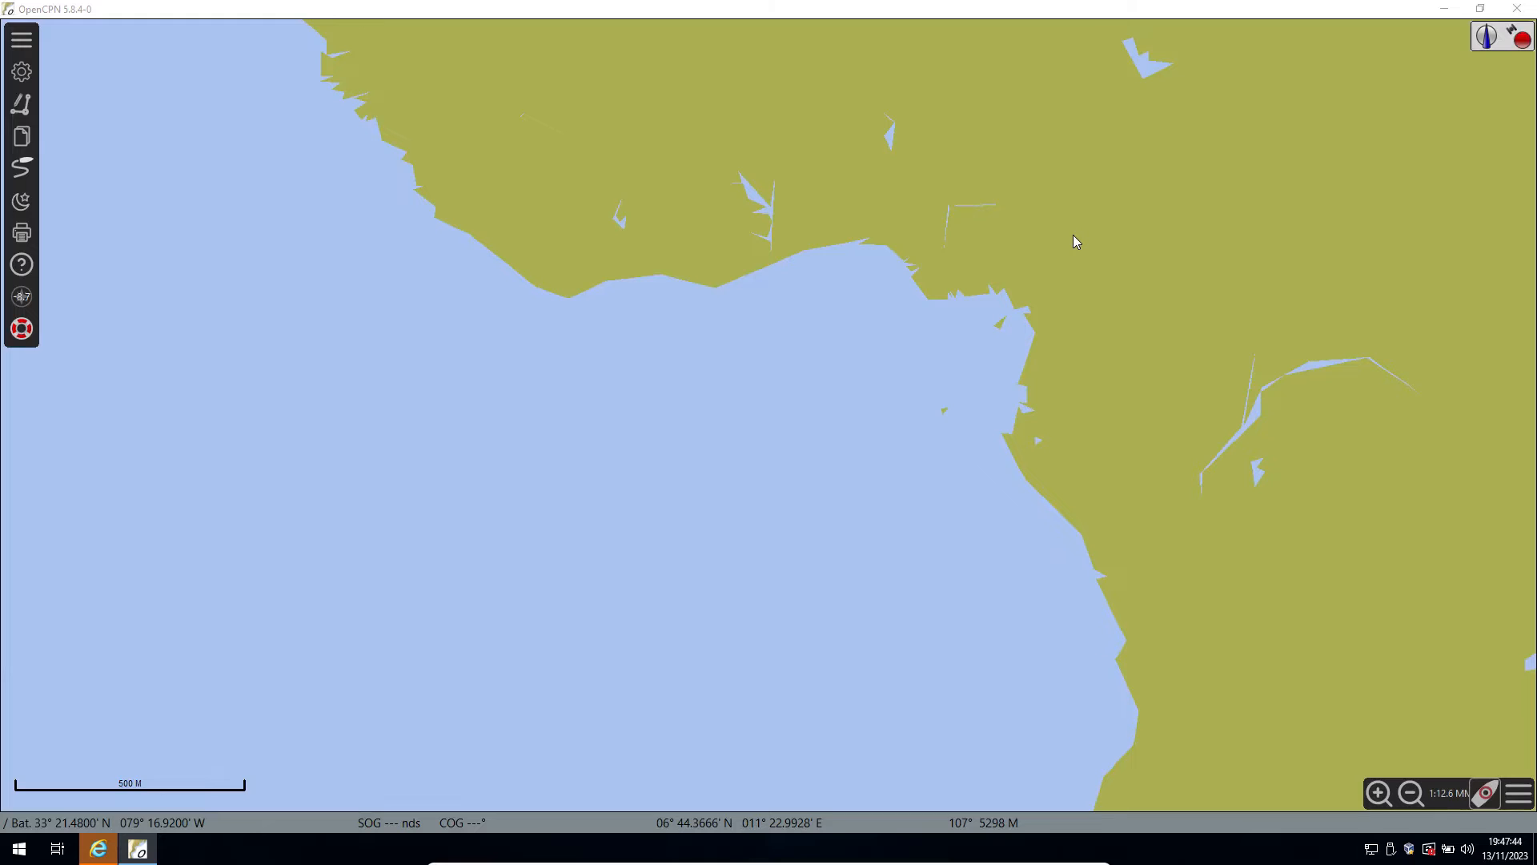
{"action": "scroll", "coordinate": [748, 369], "scroll_direction": "down", "scroll_amount": 4}
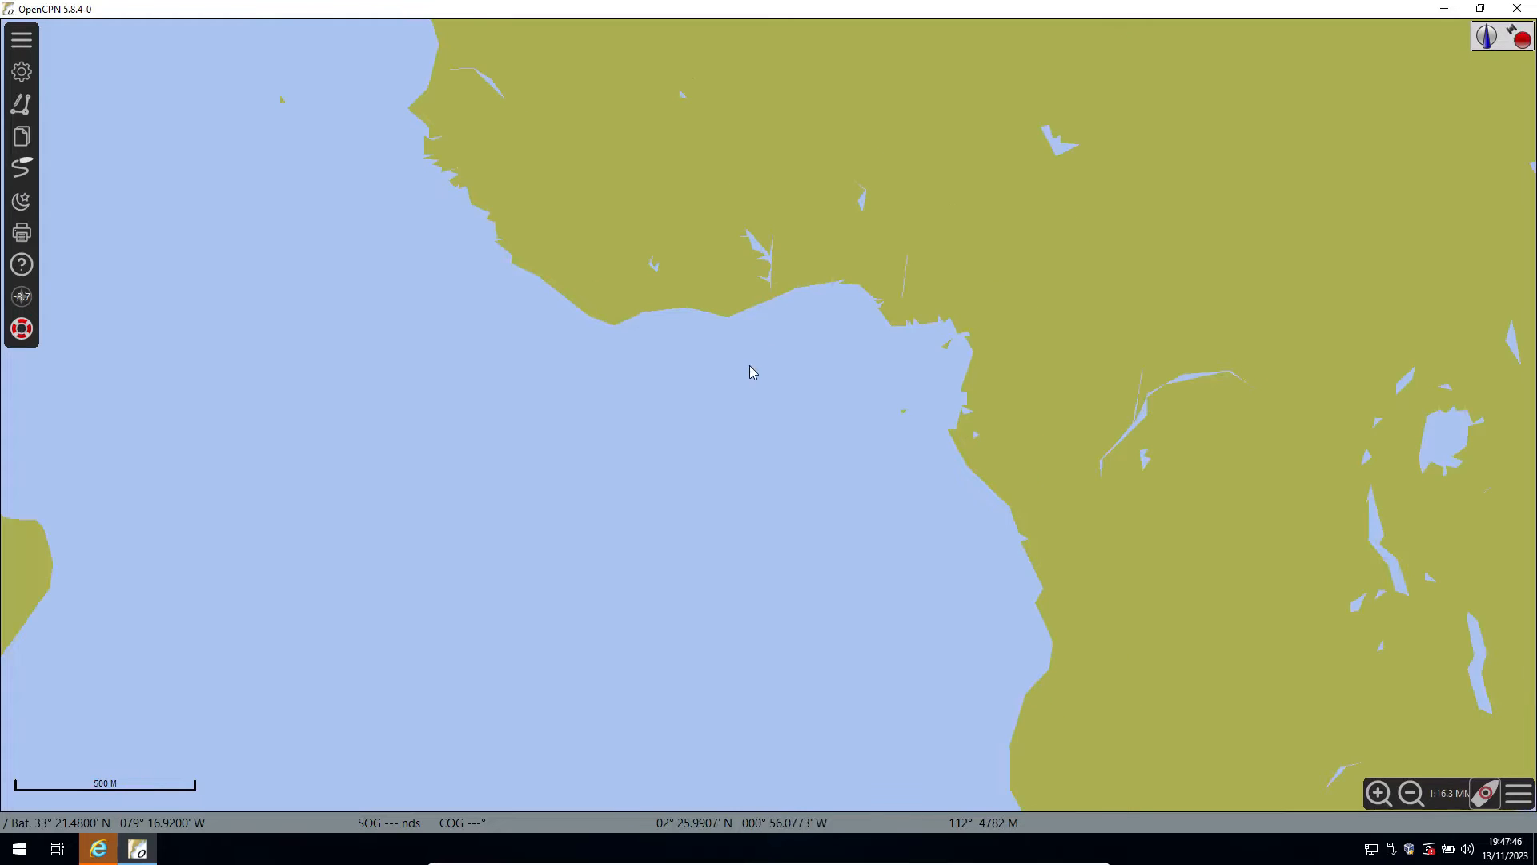
{"action": "left_click_drag", "start_coordinate": [550, 522], "coordinate": [908, 551]}
{"action": "left_click_drag", "start_coordinate": [525, 363], "coordinate": [651, 401]}
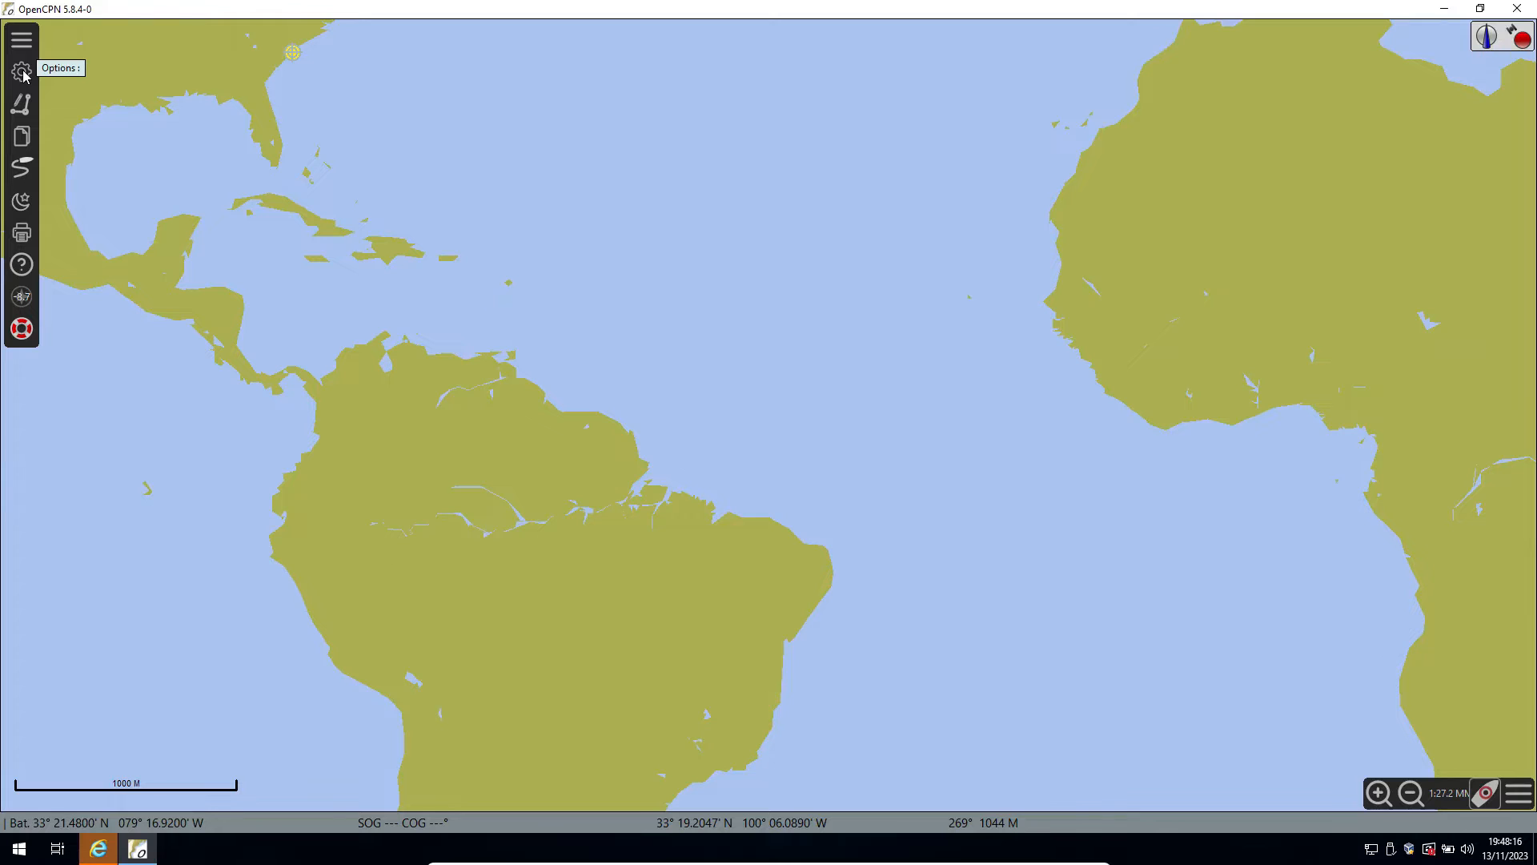
Open the program options, set the depth unit (Profondeur) to Mètres and apply the change.
{"action": "left_click", "coordinate": [22, 72]}
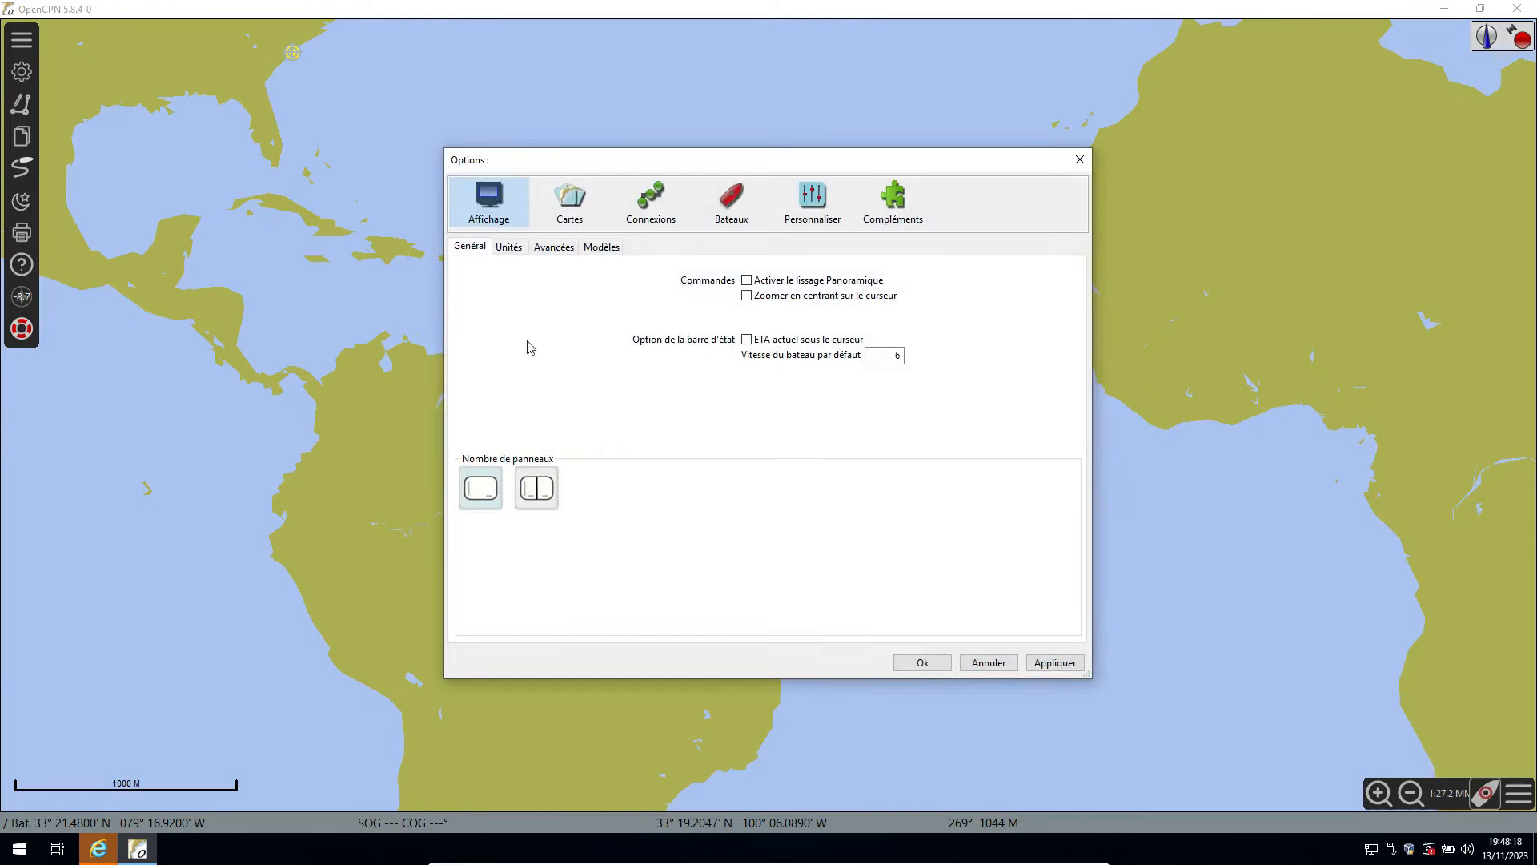
{"action": "left_click", "coordinate": [472, 250]}
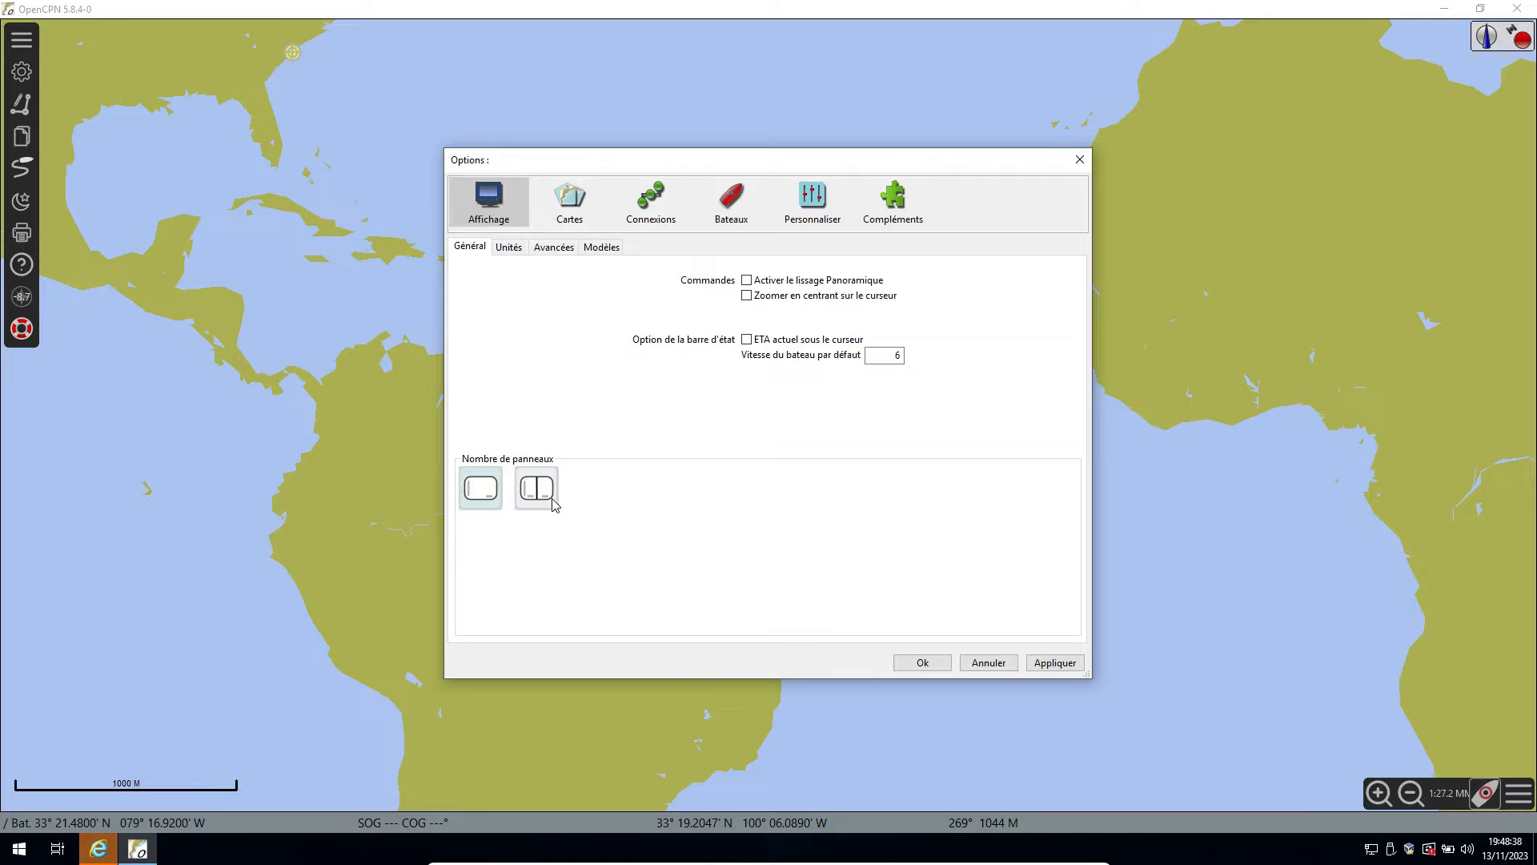
{"action": "left_click", "coordinate": [507, 253]}
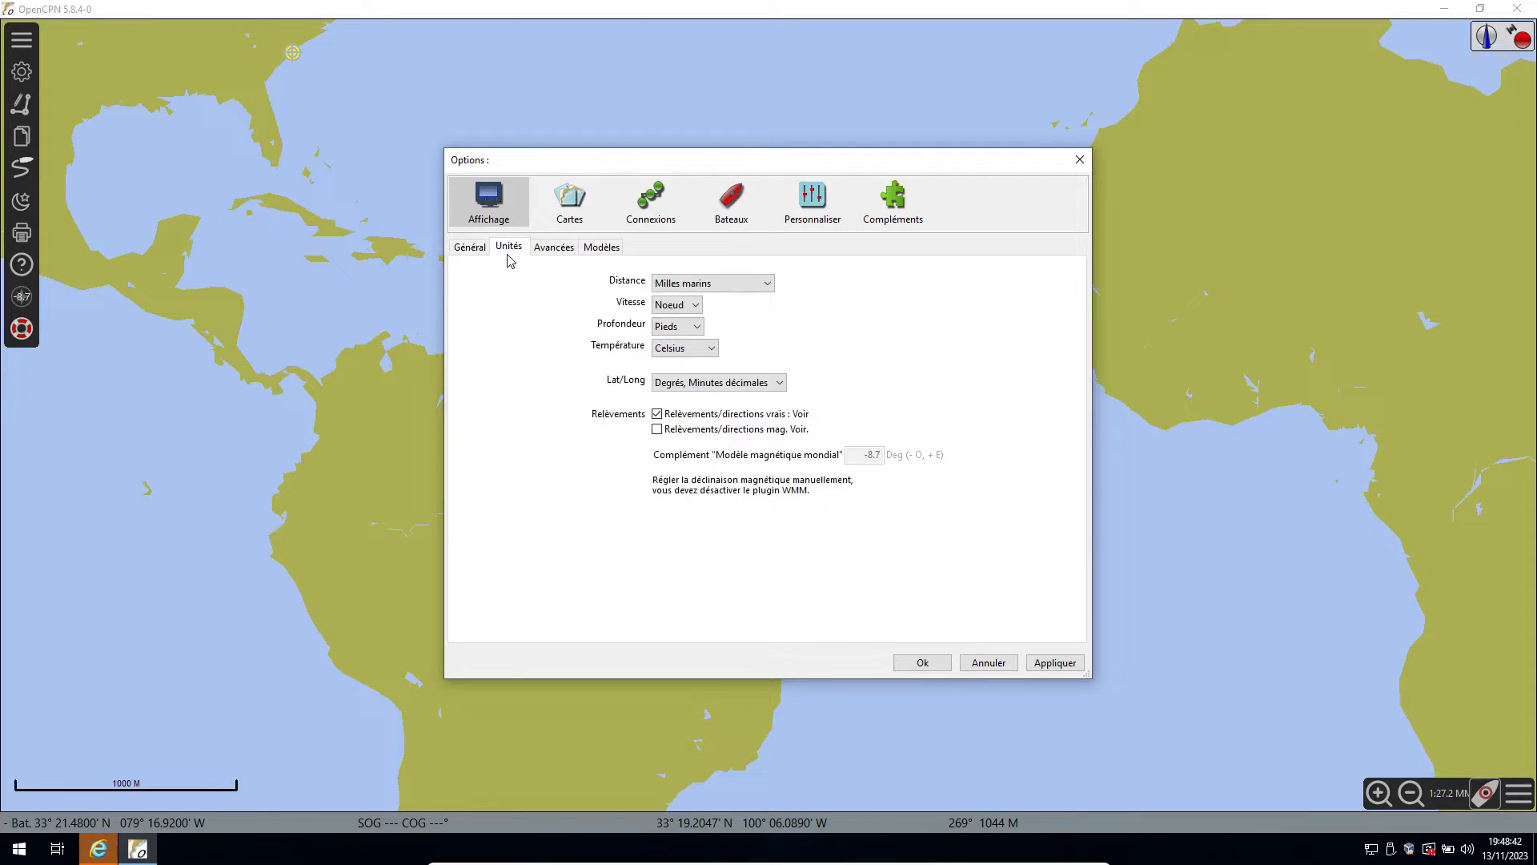
{"action": "left_click", "coordinate": [695, 330]}
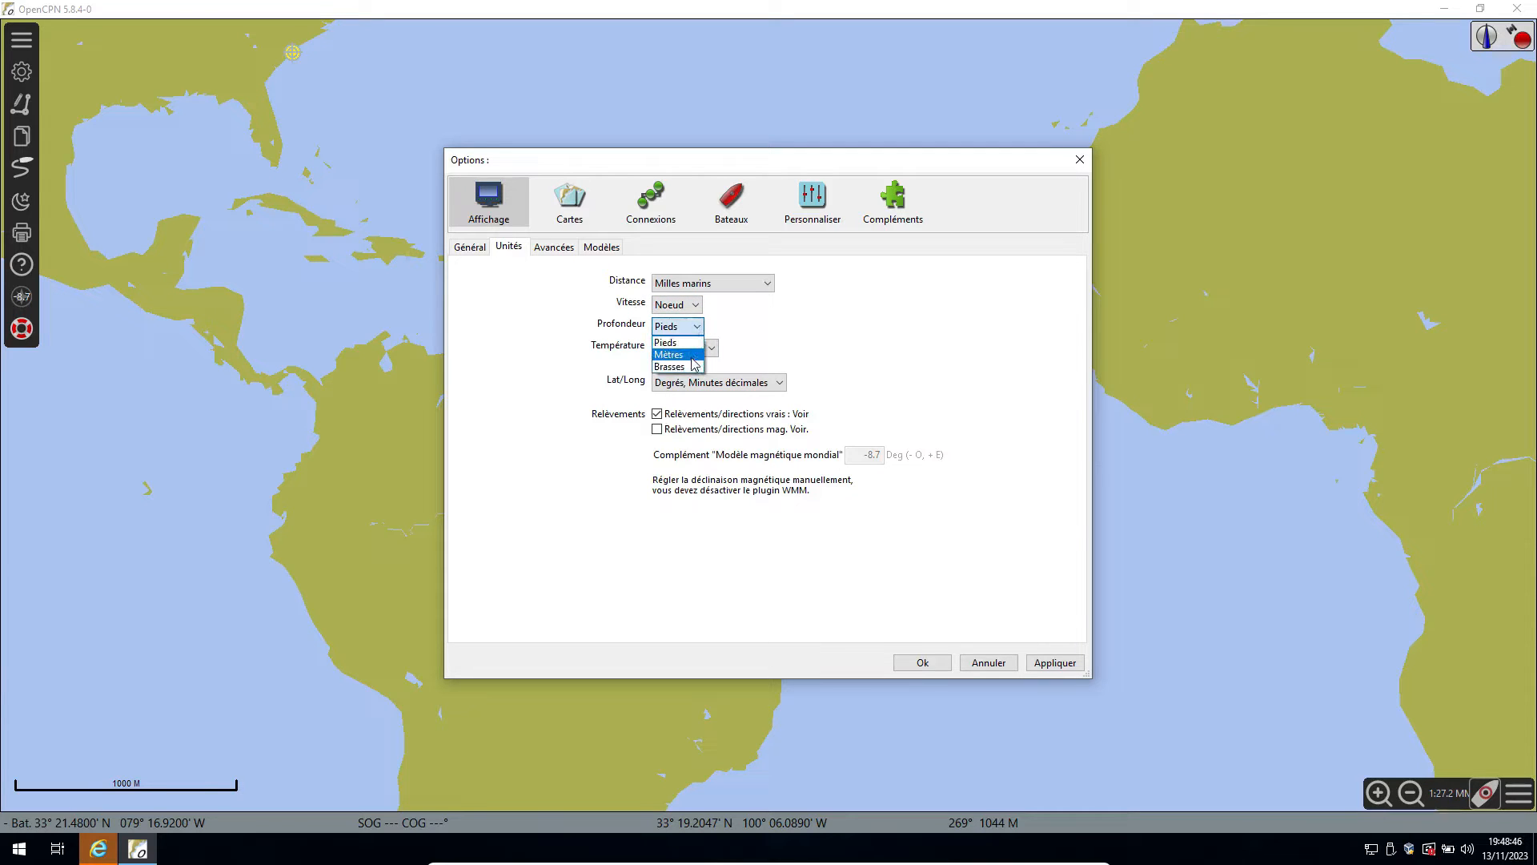
{"action": "left_click", "coordinate": [686, 342]}
{"action": "left_click", "coordinate": [700, 330]}
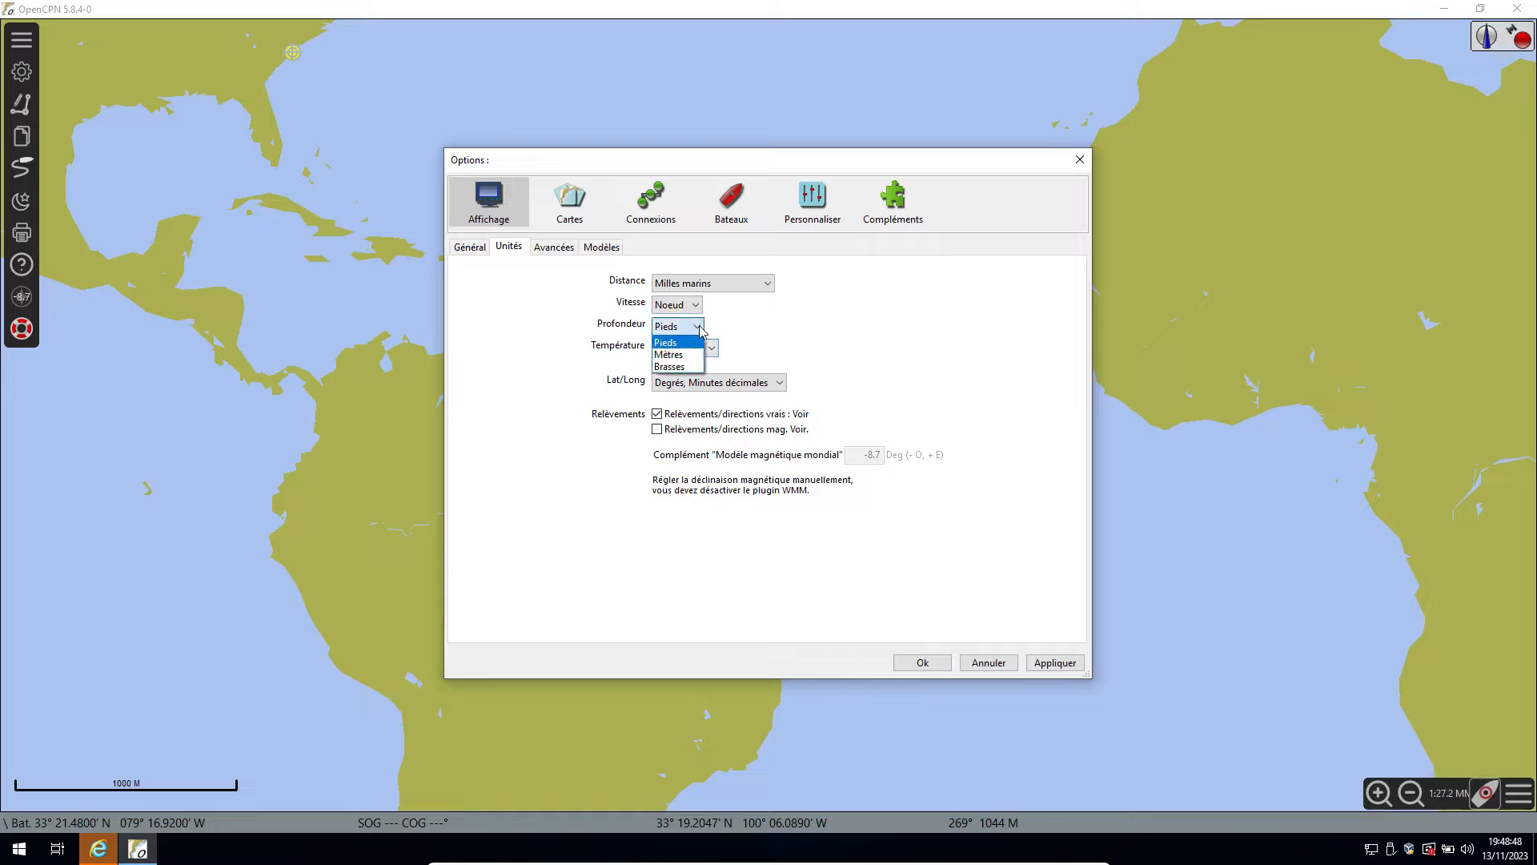
{"action": "left_click", "coordinate": [690, 354]}
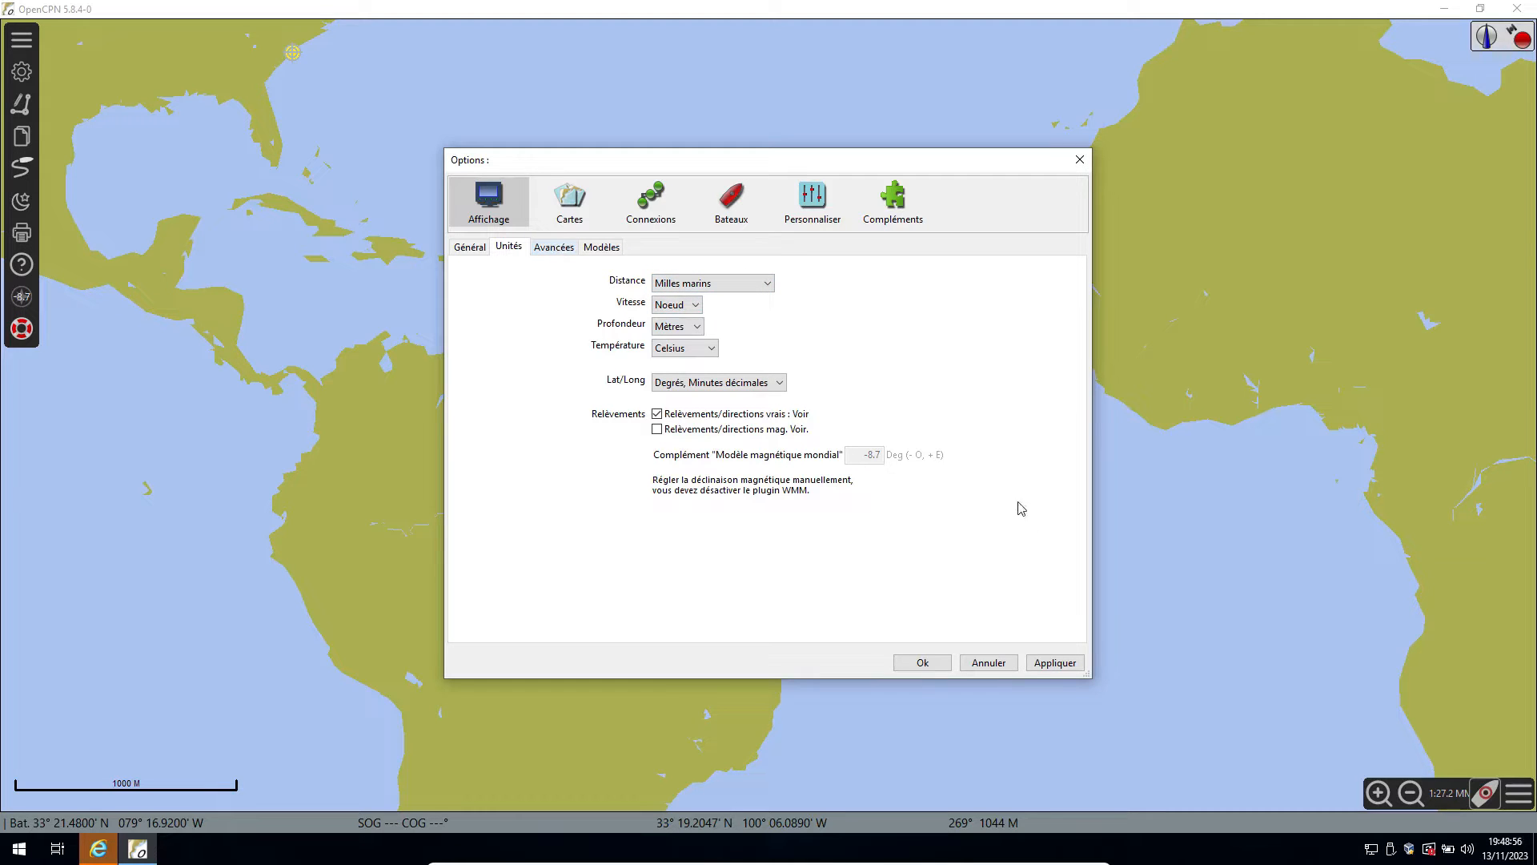
{"action": "left_click", "coordinate": [1055, 662]}
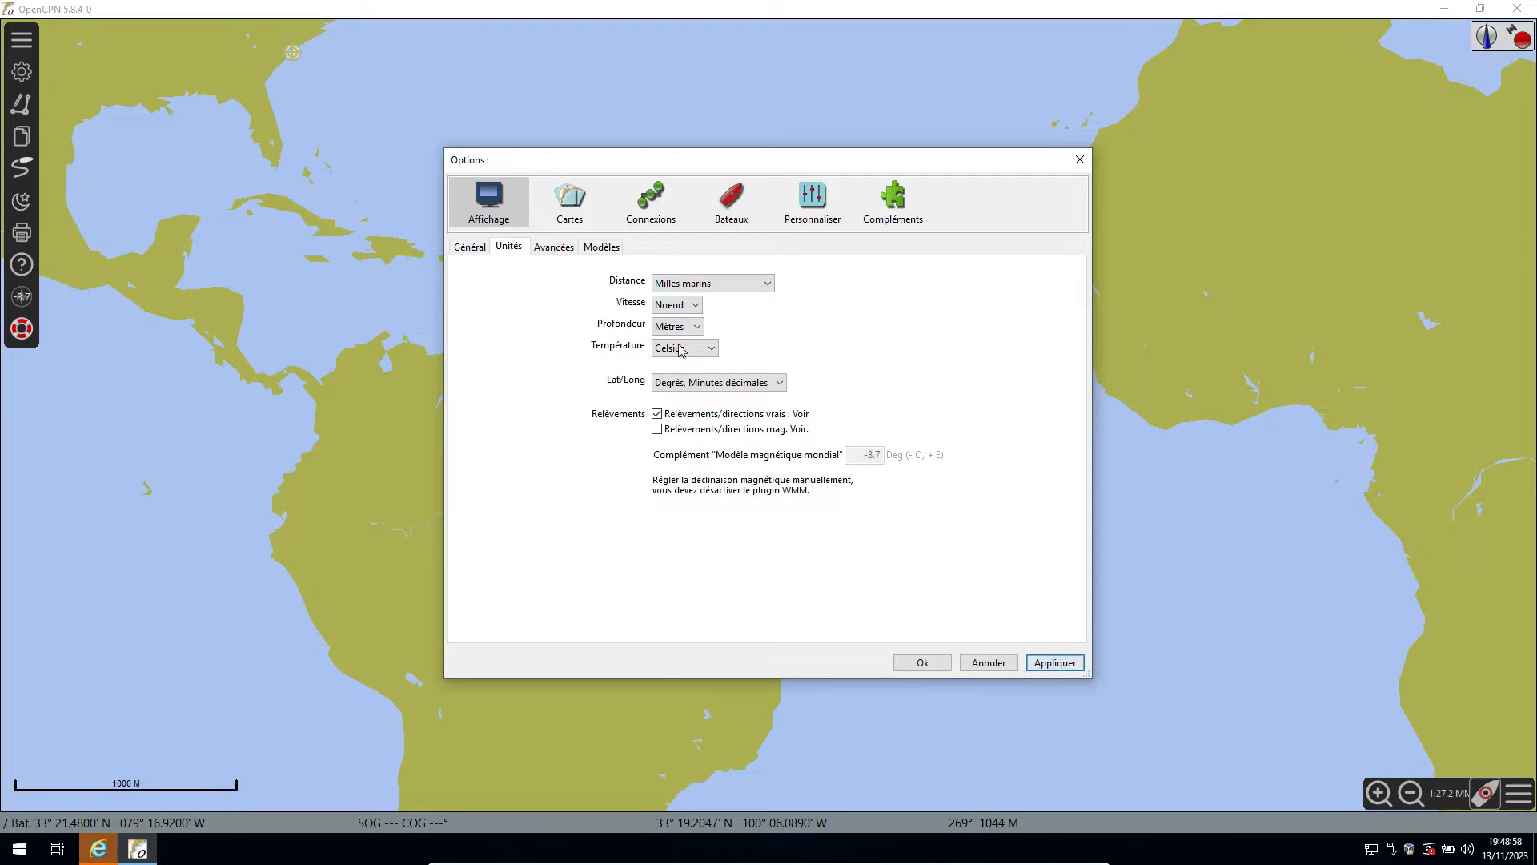
Review the advanced display and template options, followed by the chart, connection, ship and personalisation settings.
{"action": "left_click", "coordinate": [559, 249]}
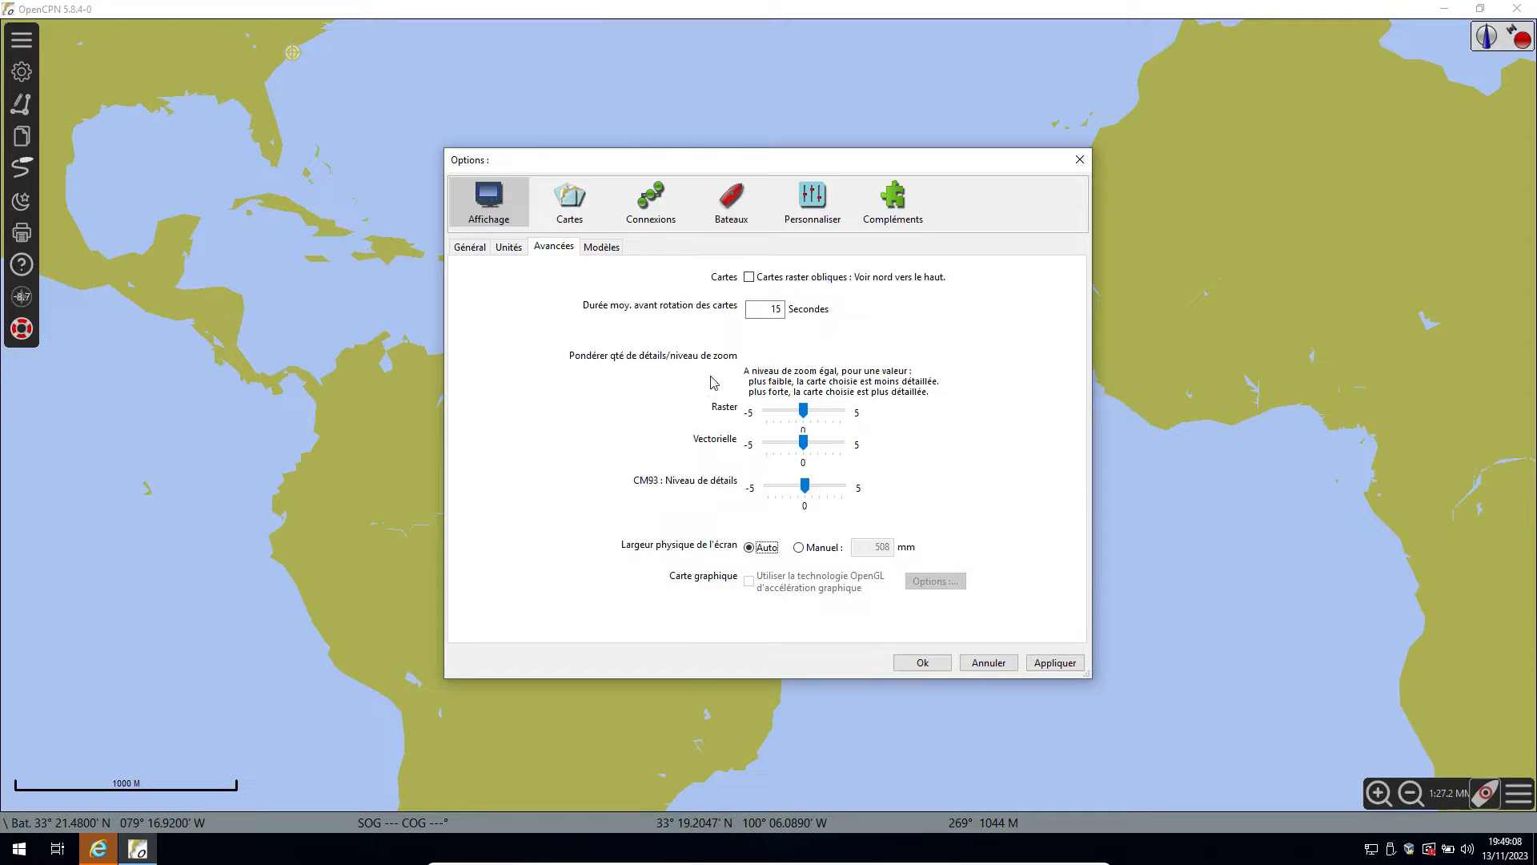
{"action": "left_click", "coordinate": [602, 247]}
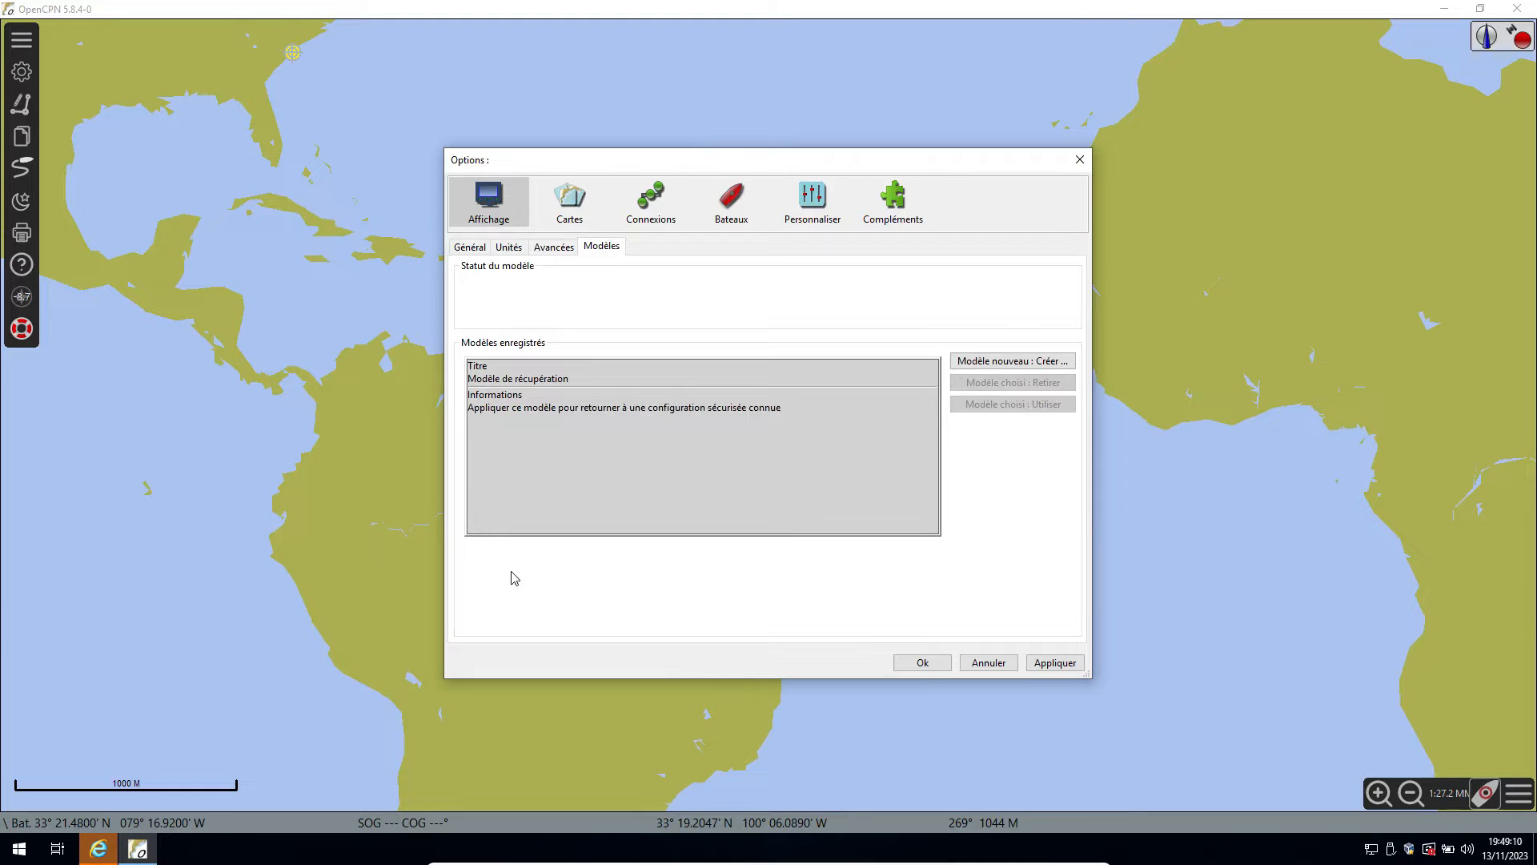
{"action": "left_click", "coordinate": [572, 221]}
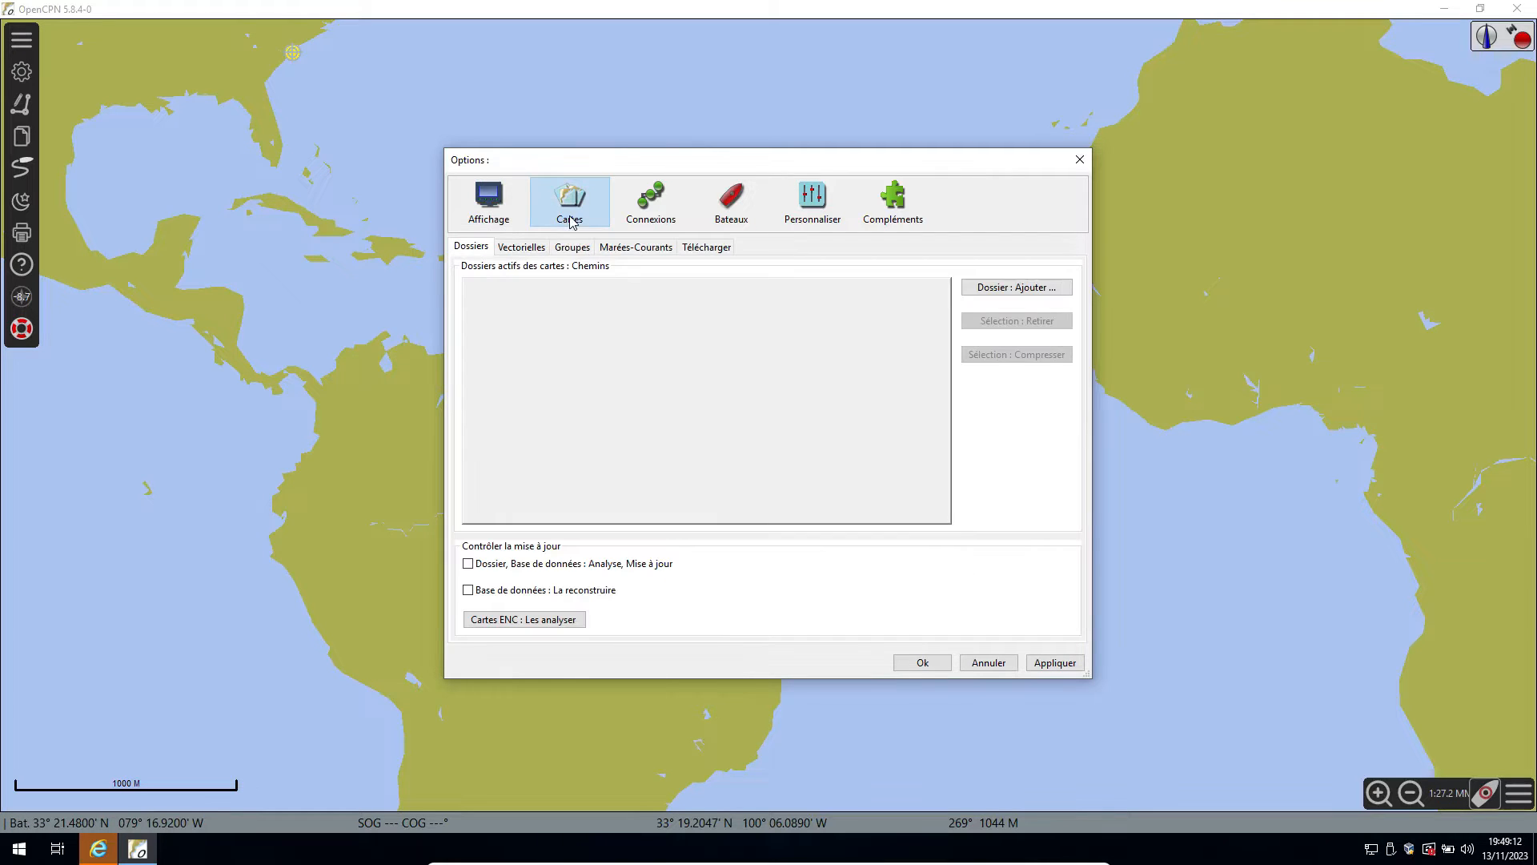
{"action": "left_click", "coordinate": [650, 221]}
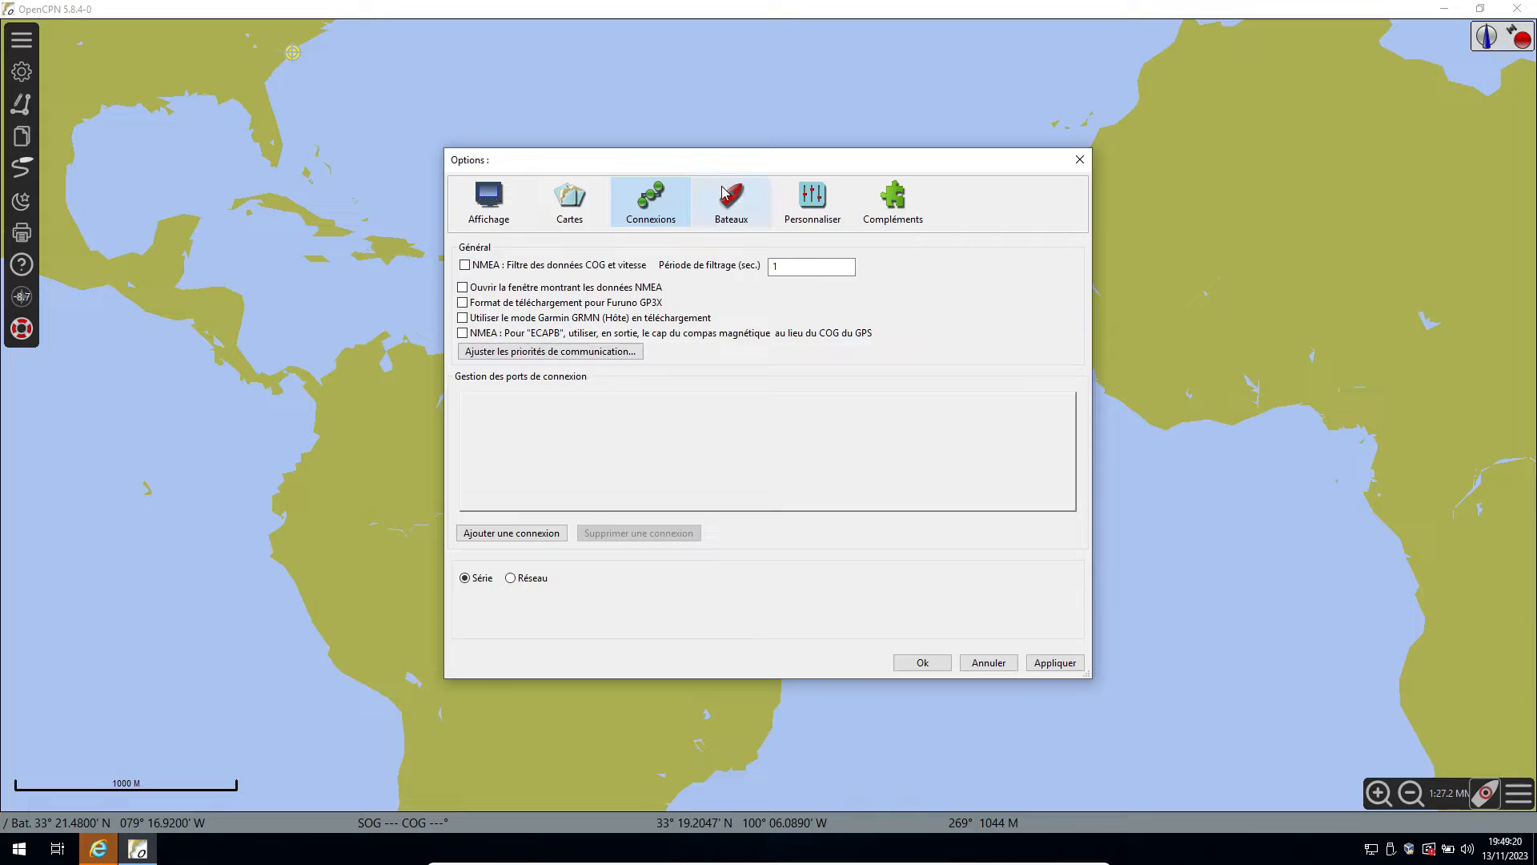
{"action": "left_click", "coordinate": [729, 213]}
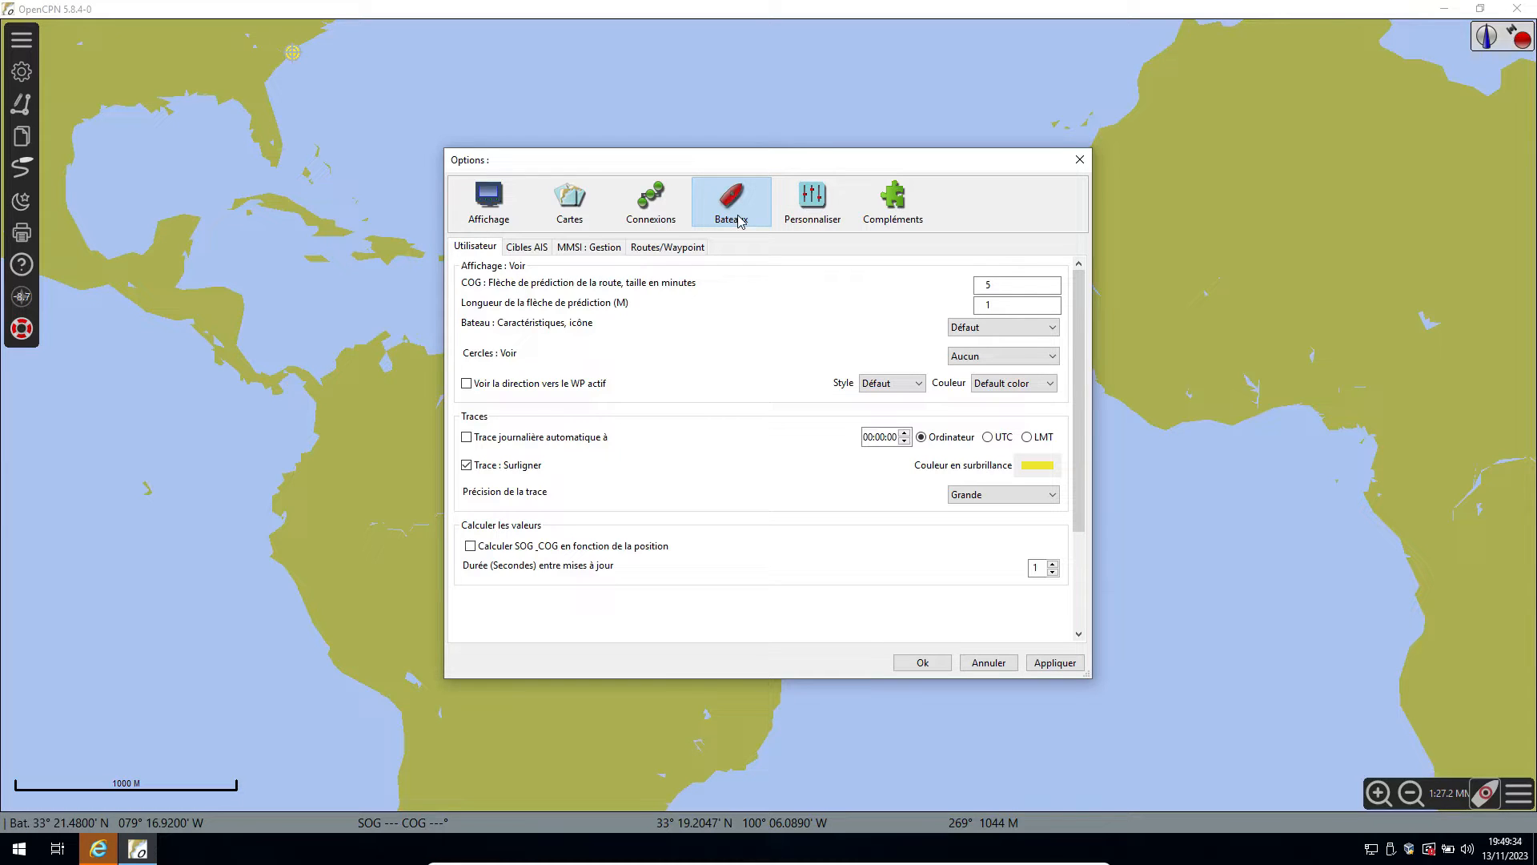
{"action": "left_click", "coordinate": [823, 205]}
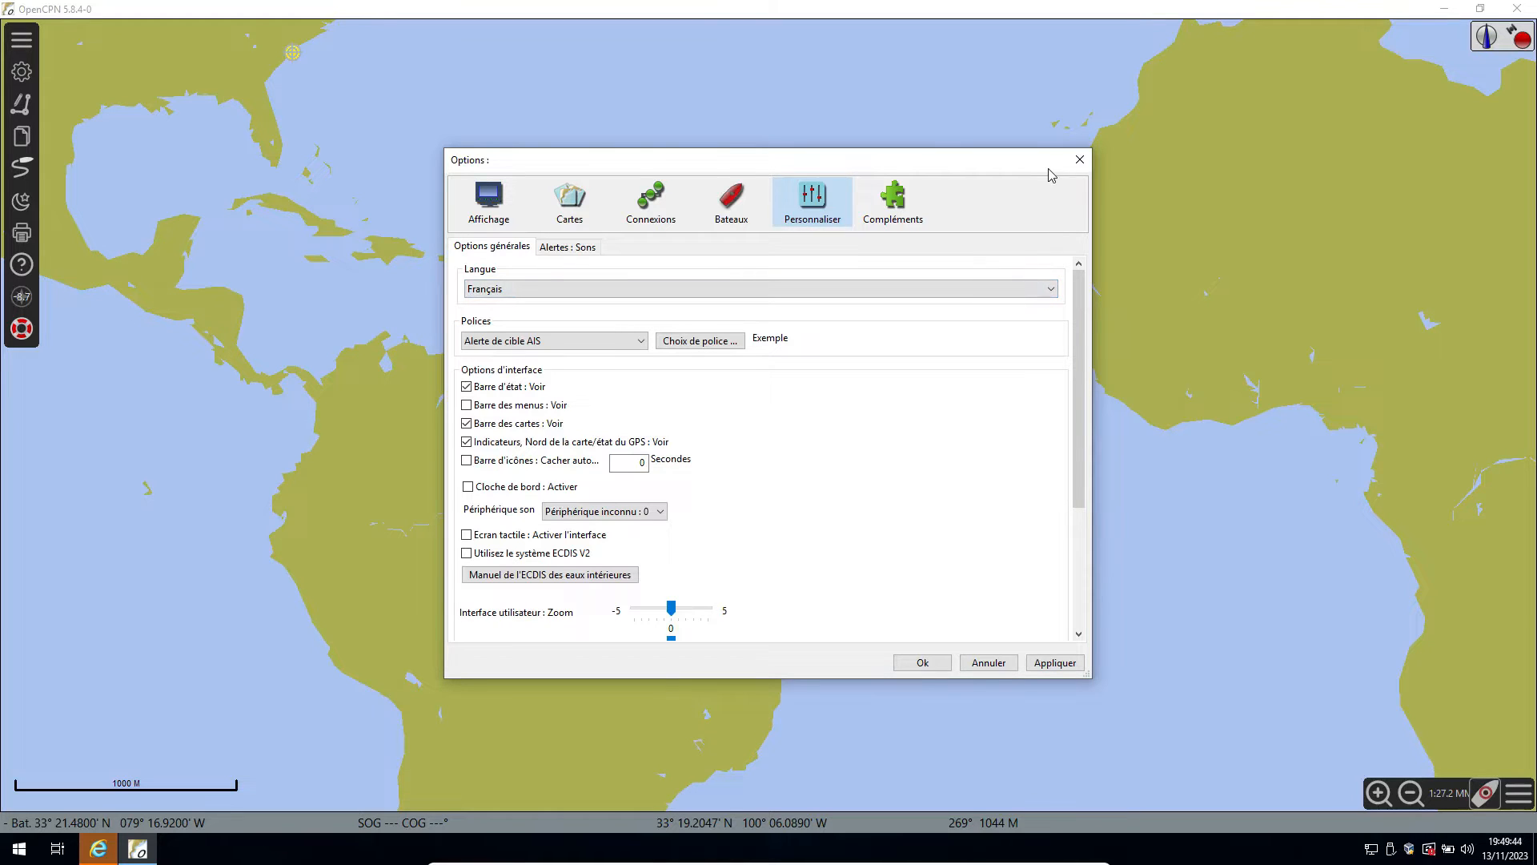
Move the Options window out of the centre and enlarge it to nearly fill the screen.
{"action": "left_click_drag", "start_coordinate": [1048, 169], "coordinate": [169, 49]}
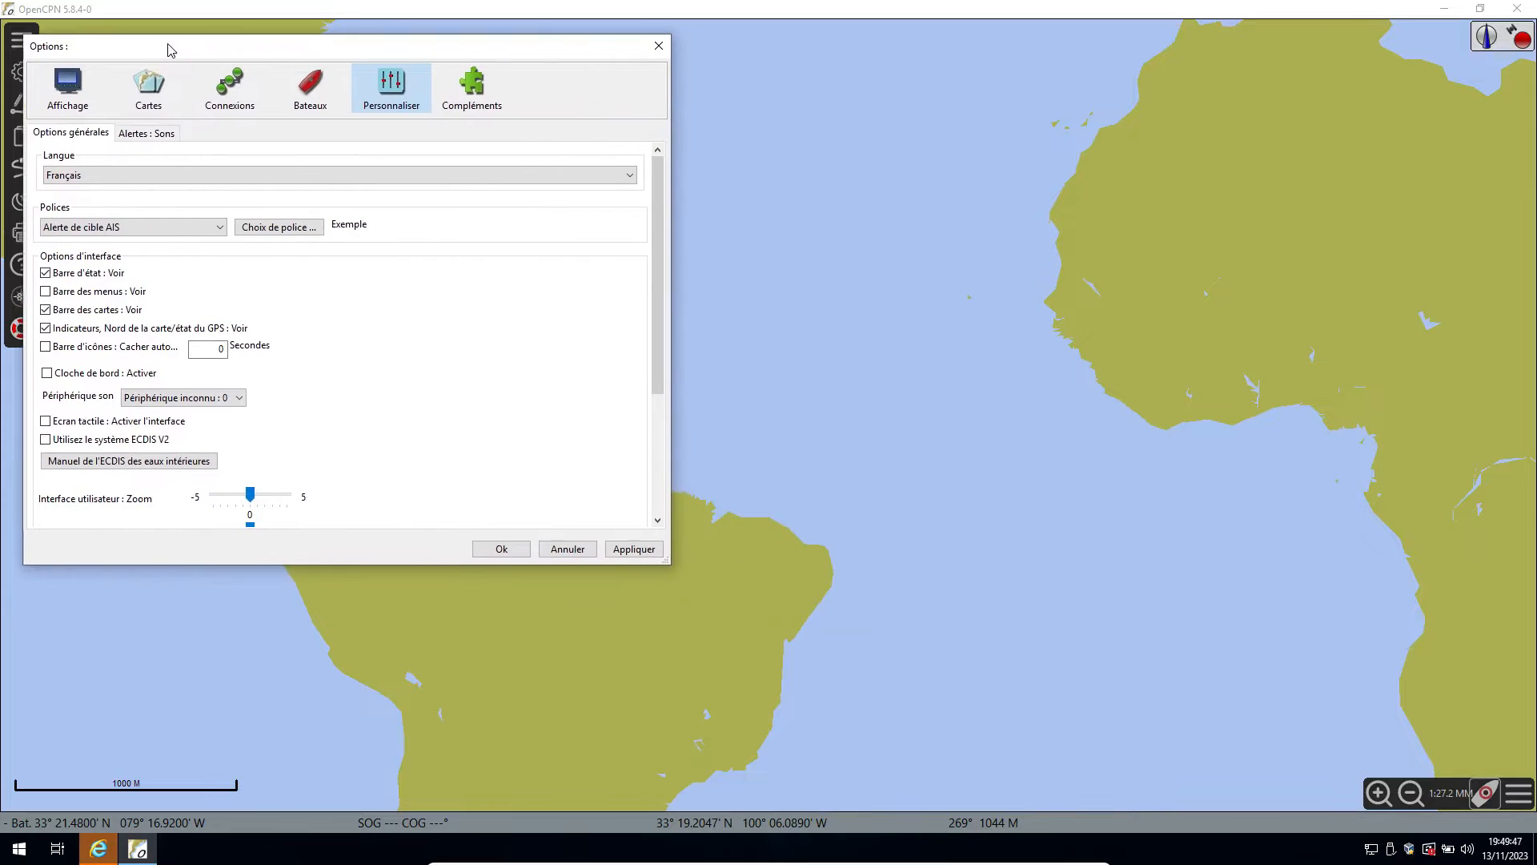
{"action": "right_click", "coordinate": [43, 50]}
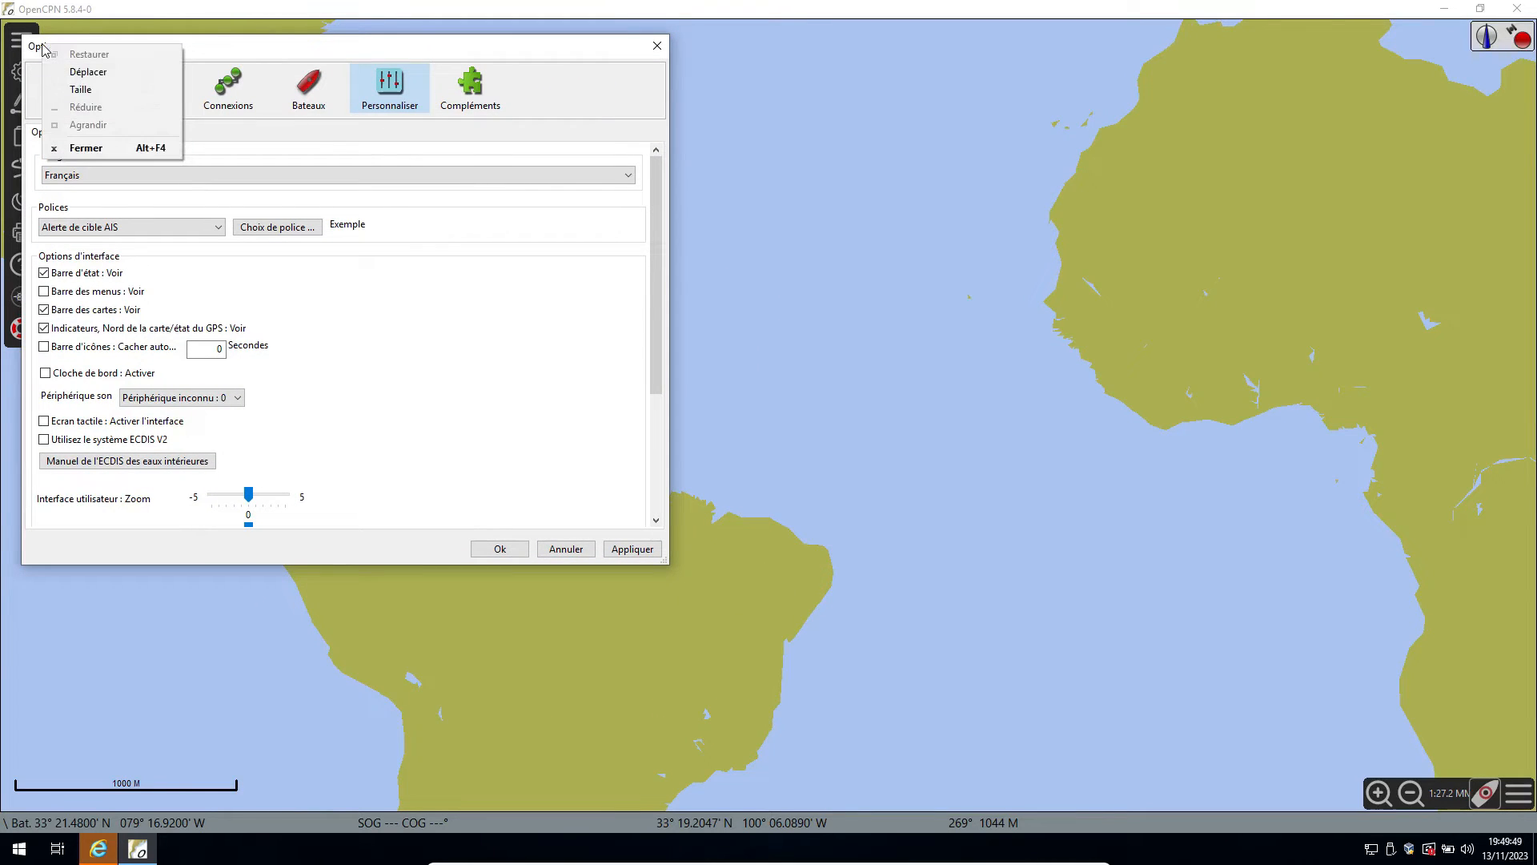
{"action": "left_click", "coordinate": [97, 93]}
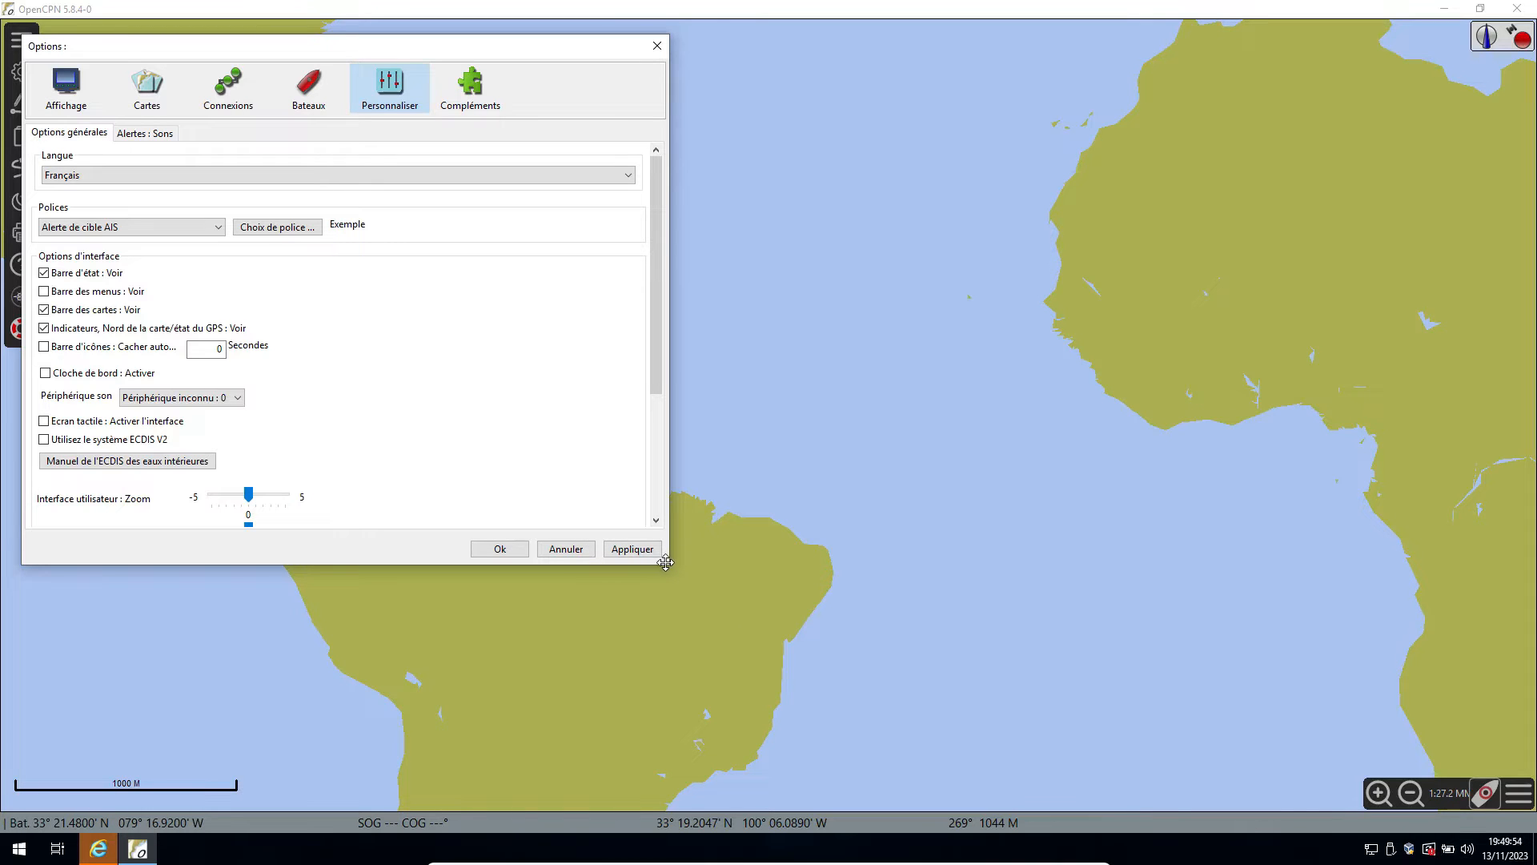
{"action": "left_click_drag", "start_coordinate": [663, 565], "coordinate": [1530, 828]}
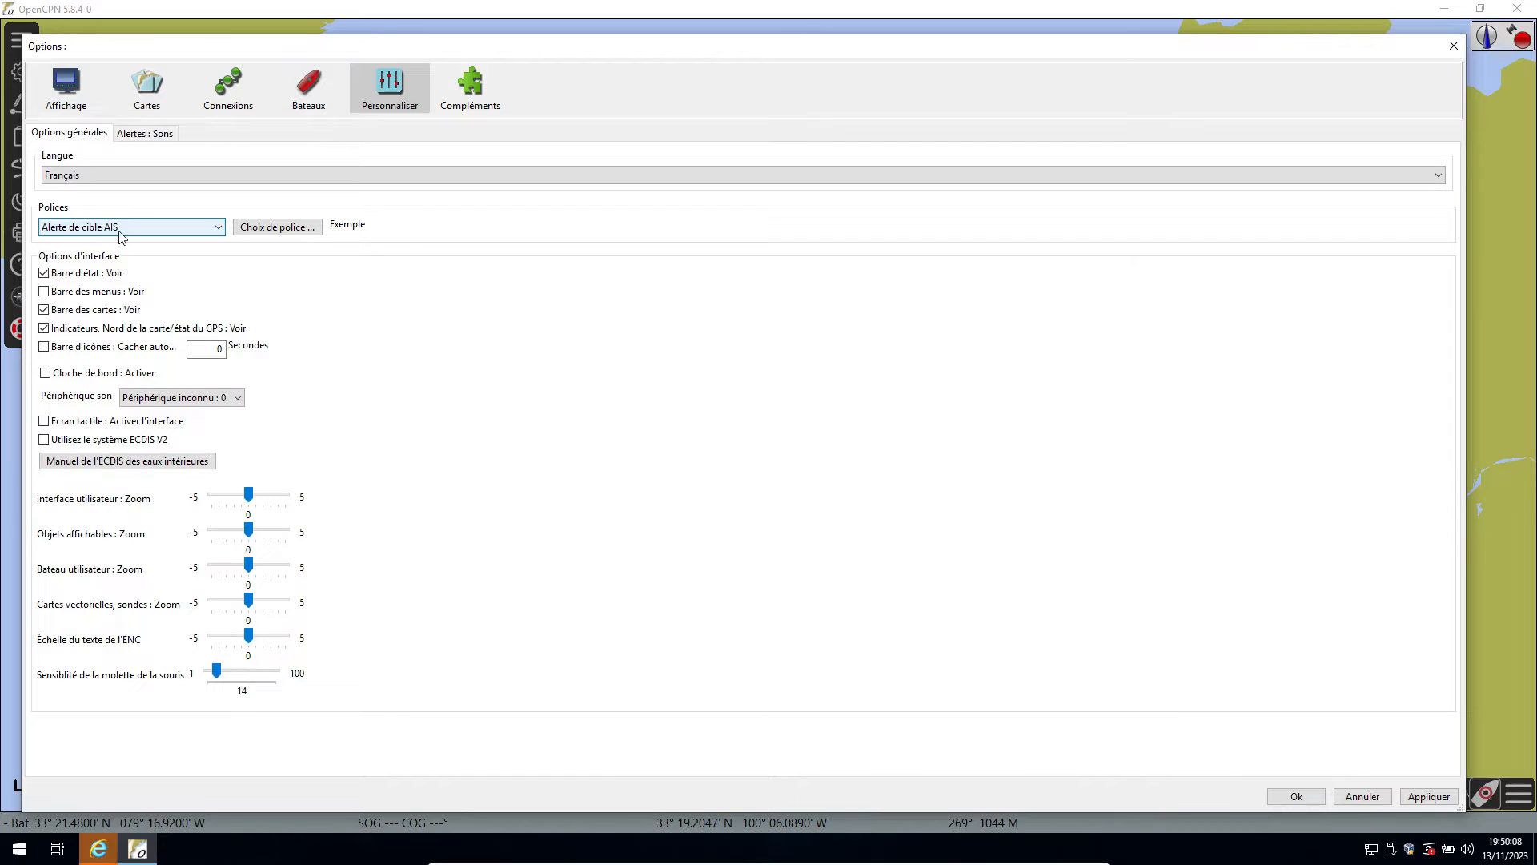
Give the Barre d'état text a larger, bolder font and enable display of the menu bar.
{"action": "left_click", "coordinate": [219, 229]}
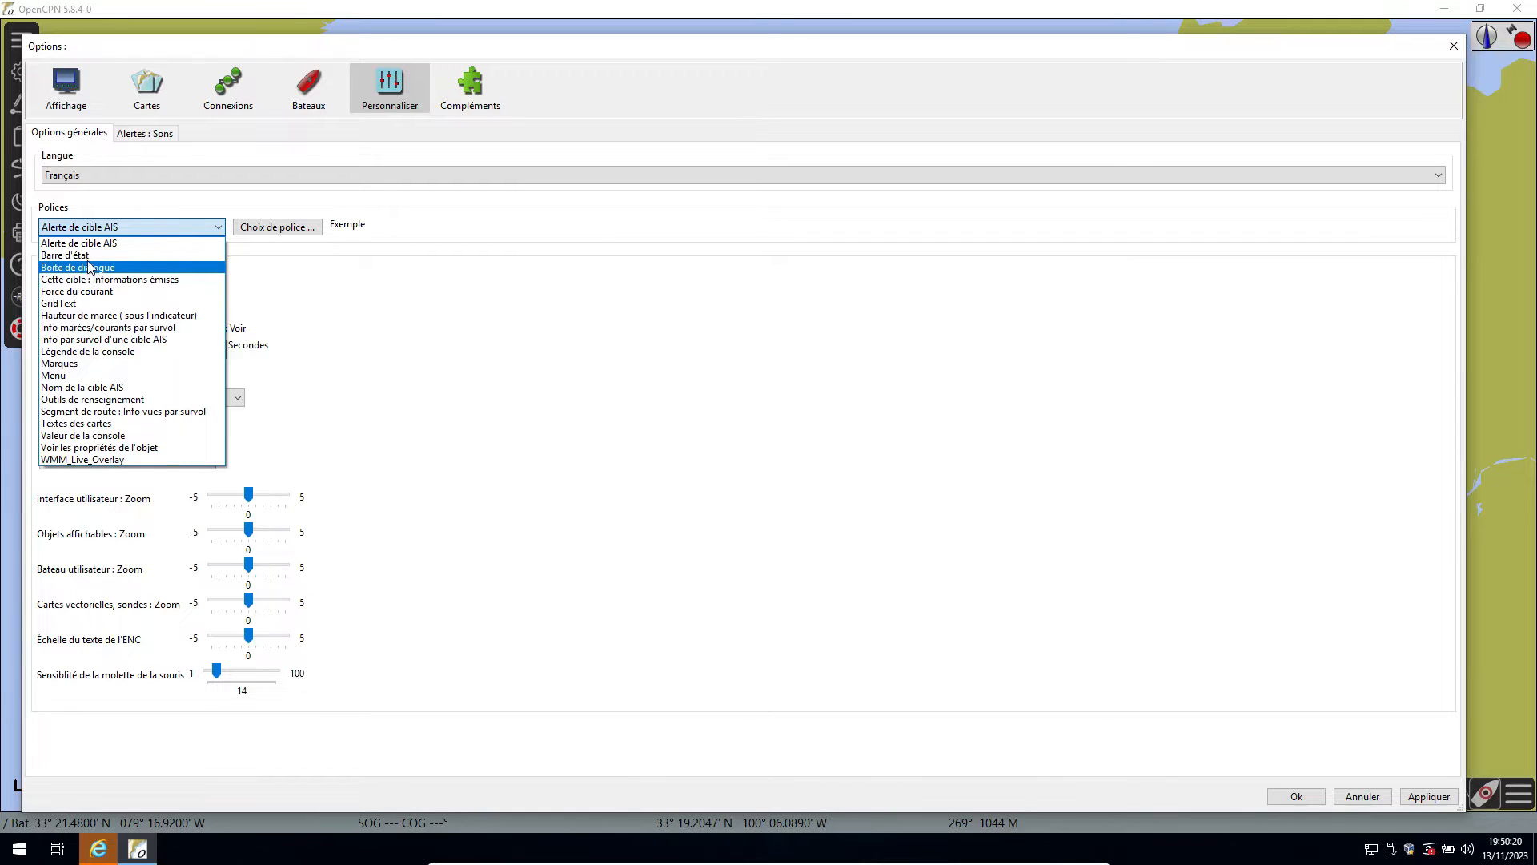
{"action": "left_click", "coordinate": [152, 255]}
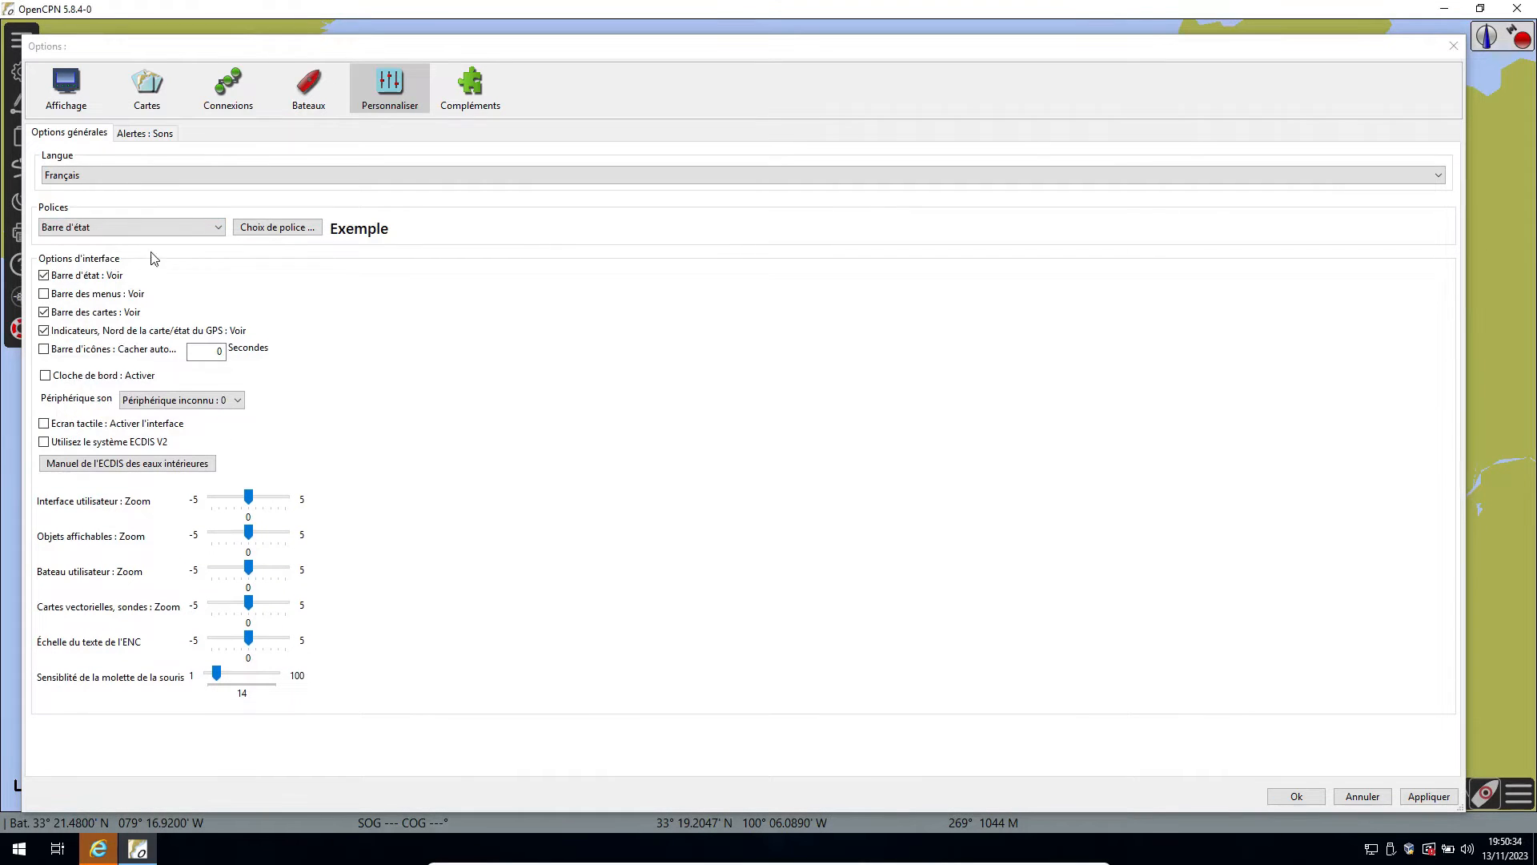
{"action": "left_click", "coordinate": [44, 294]}
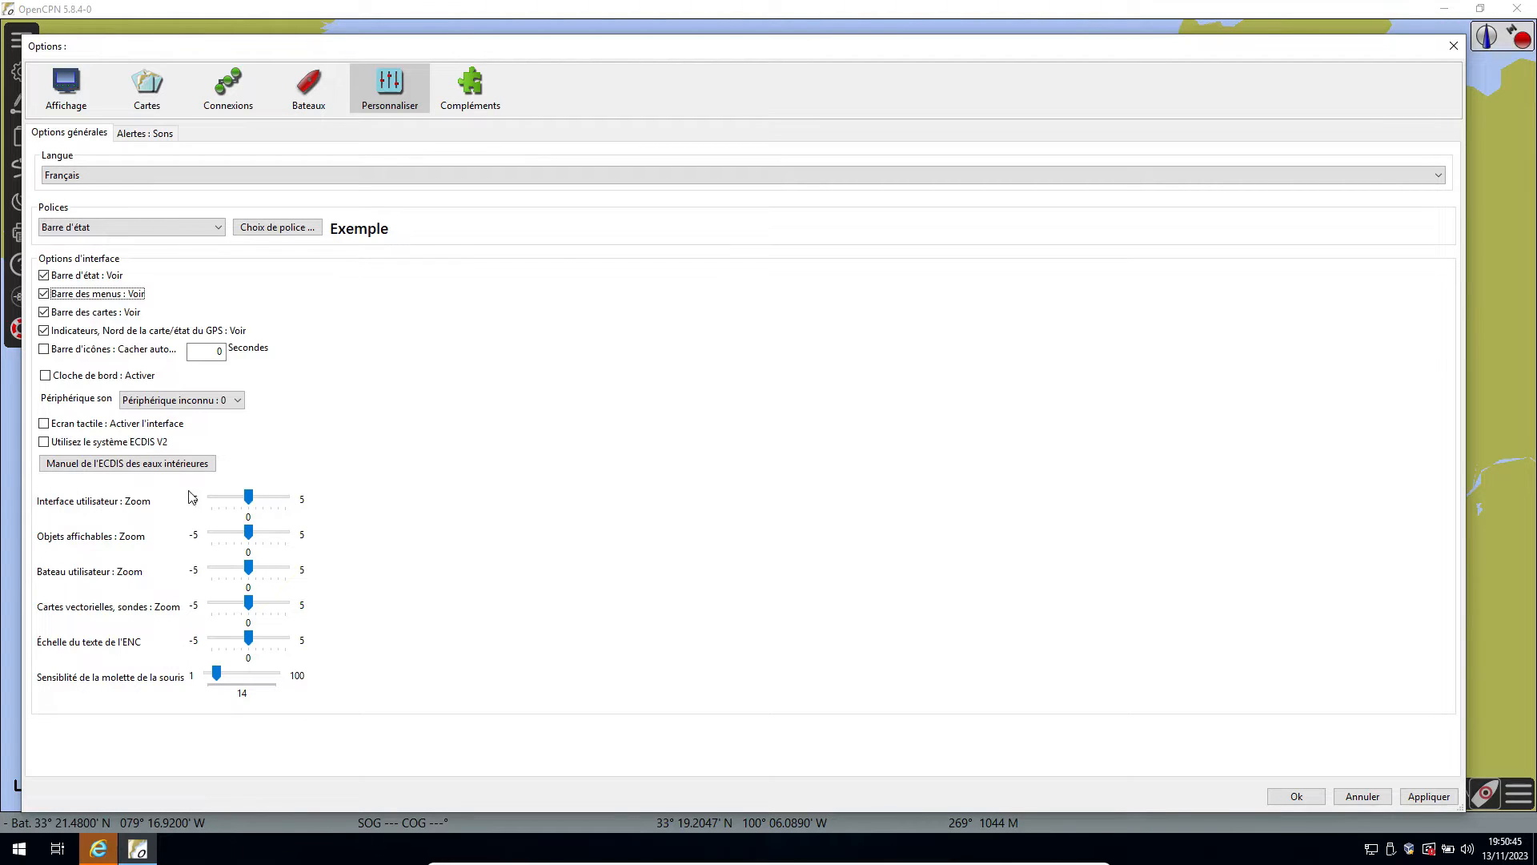
Set the user interface zoom to 5, apply the options and close them.
{"action": "left_click", "coordinate": [251, 498]}
{"action": "left_click_drag", "start_coordinate": [253, 499], "coordinate": [332, 512]}
{"action": "left_click", "coordinate": [1431, 798]}
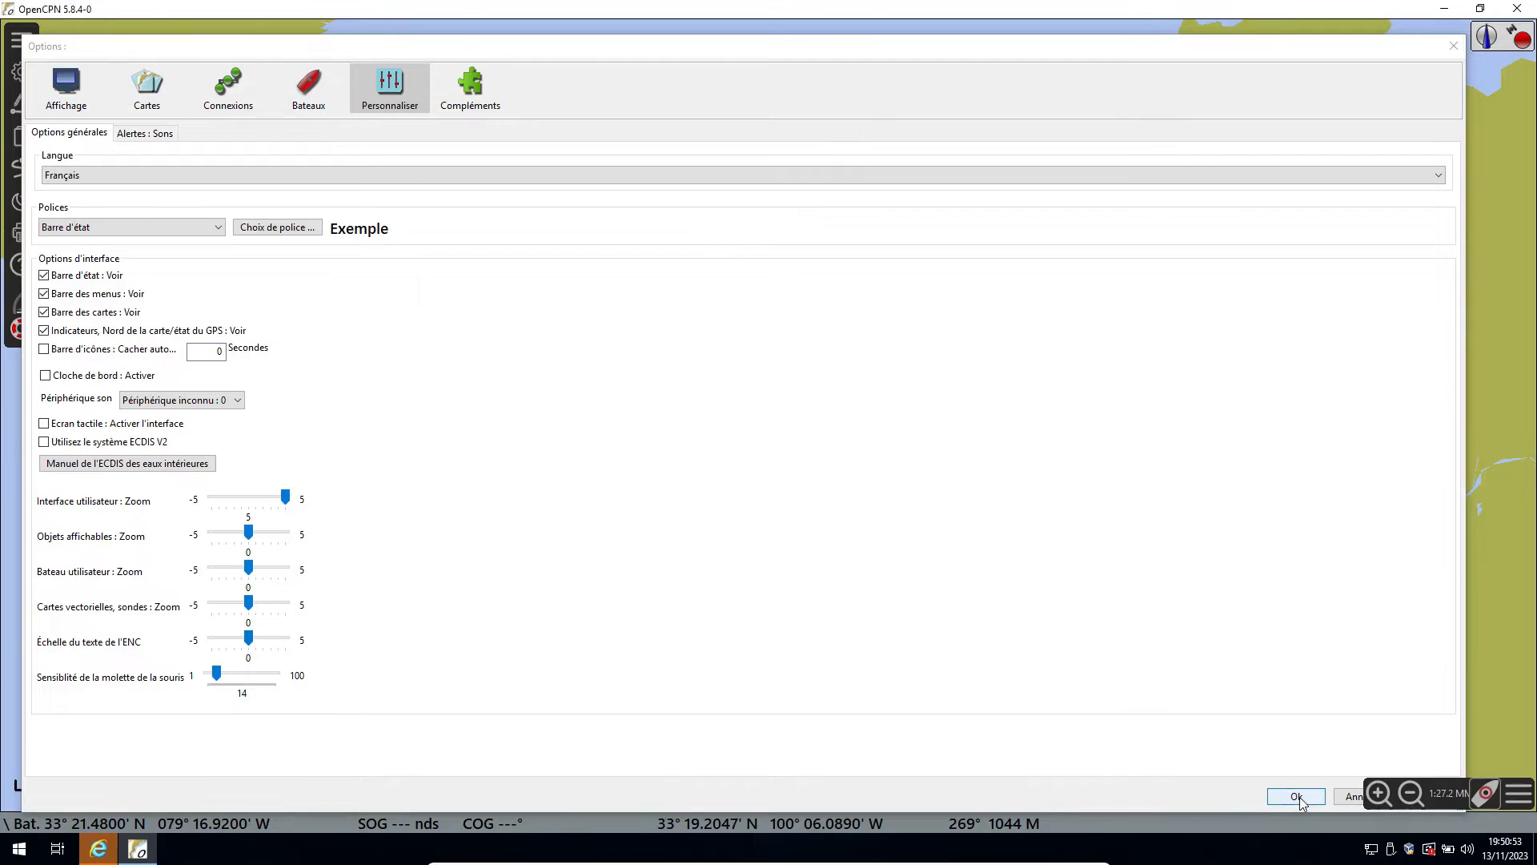
{"action": "left_click", "coordinate": [1275, 797]}
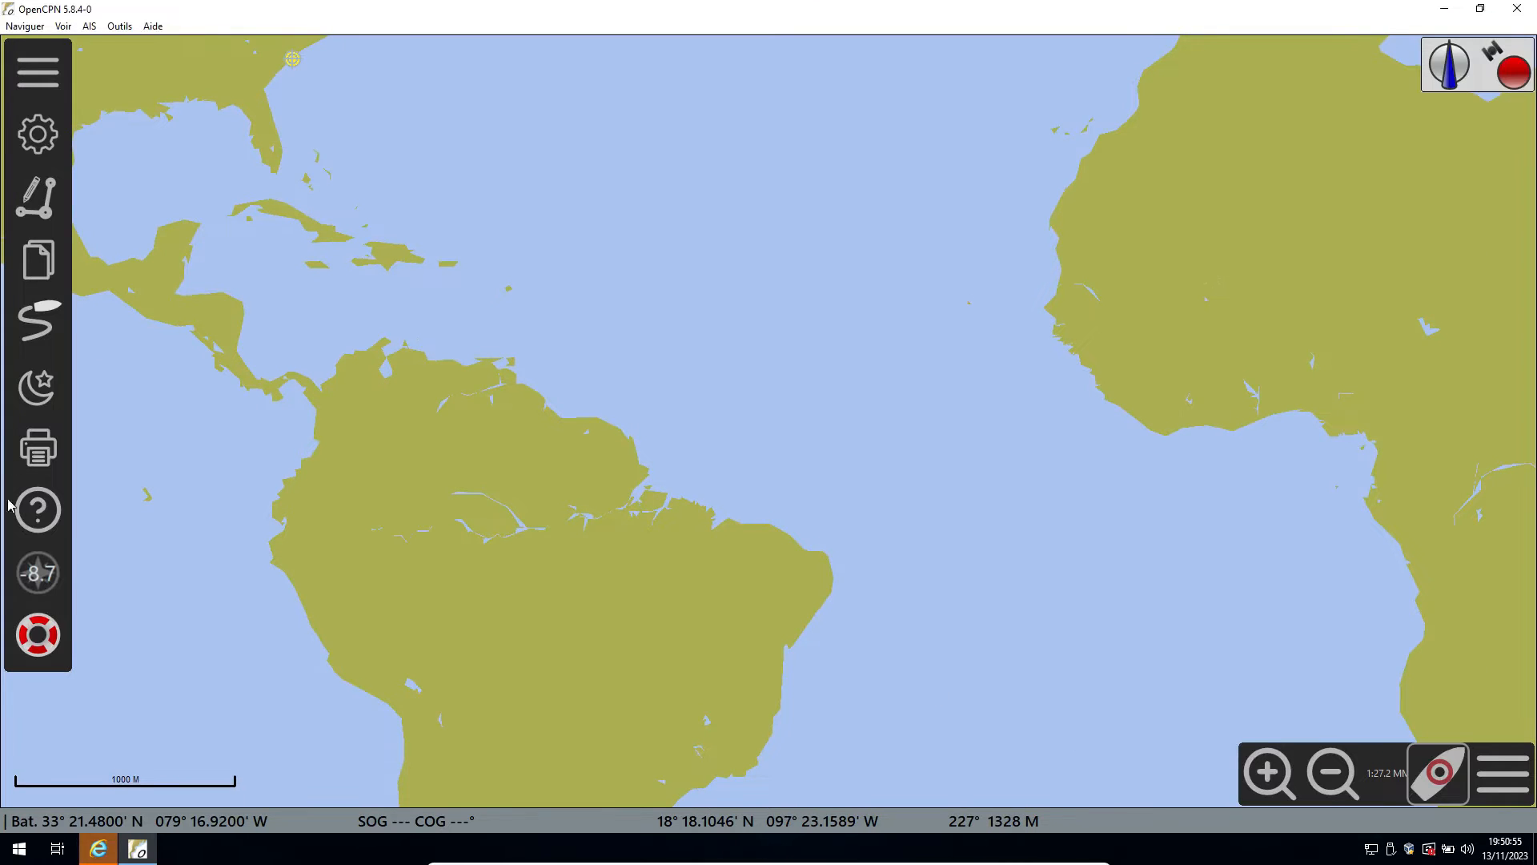
Reopen the options and set the user interface zoom to 0.
{"action": "left_click", "coordinate": [34, 137]}
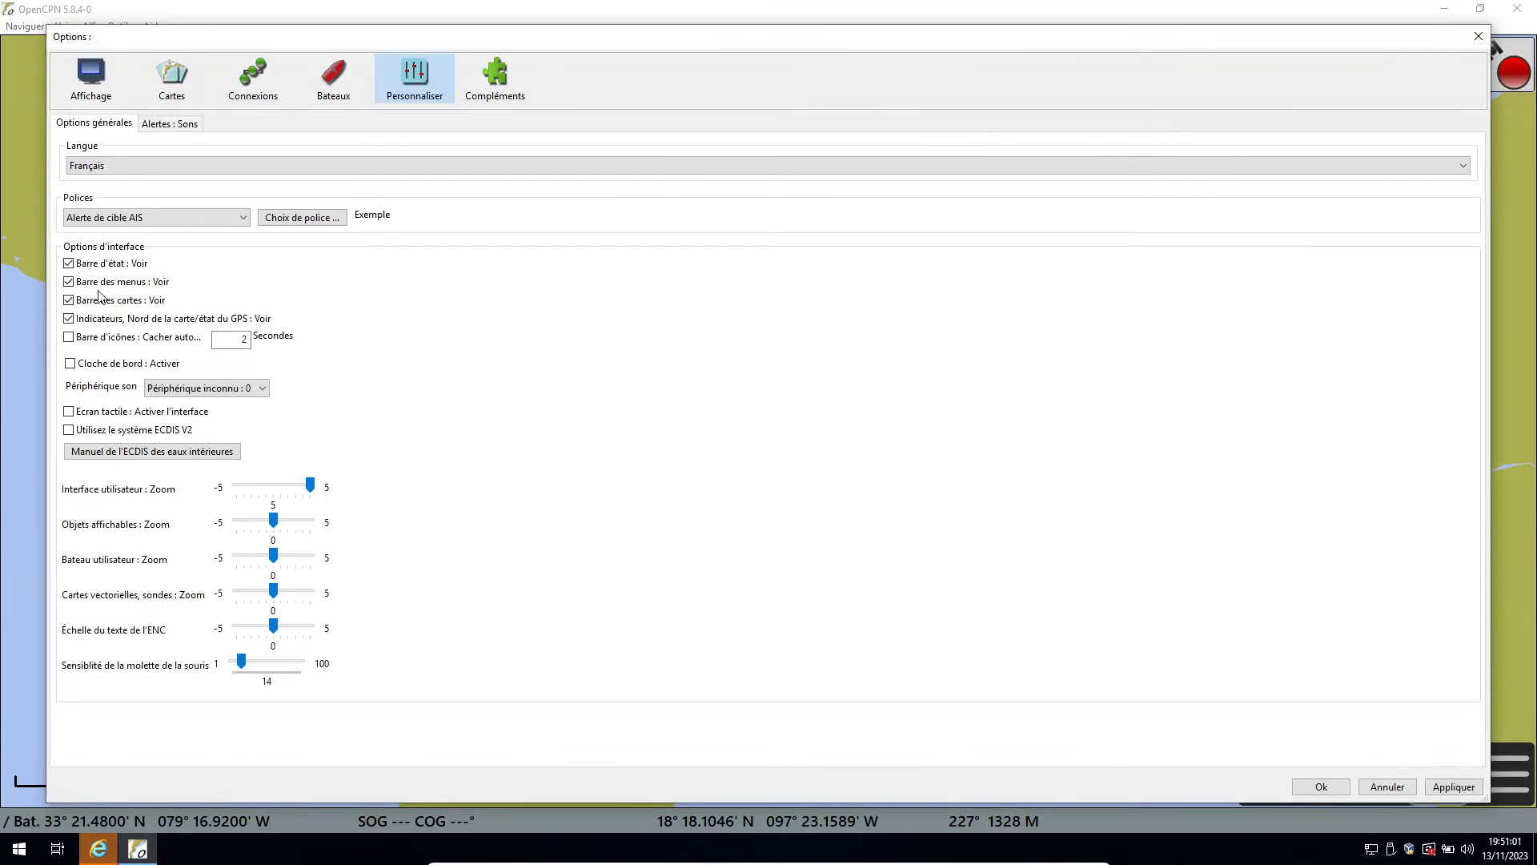
{"action": "left_click_drag", "start_coordinate": [312, 486], "coordinate": [275, 490]}
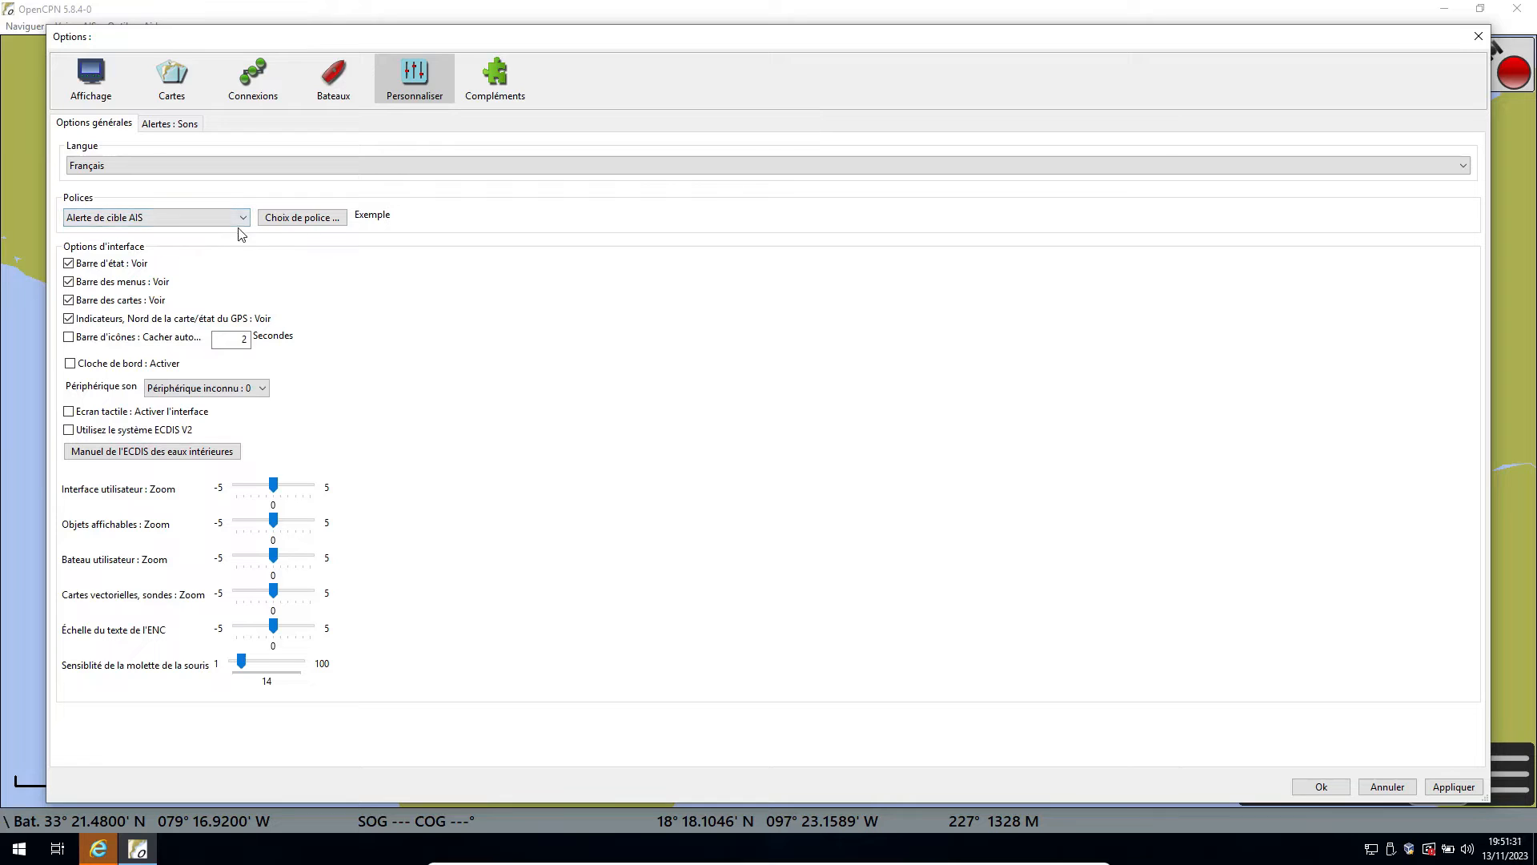
Set the Boite de dialogue font to Segoe UI Semi-gras, size 14, in Rouge.
{"action": "left_click", "coordinate": [218, 221]}
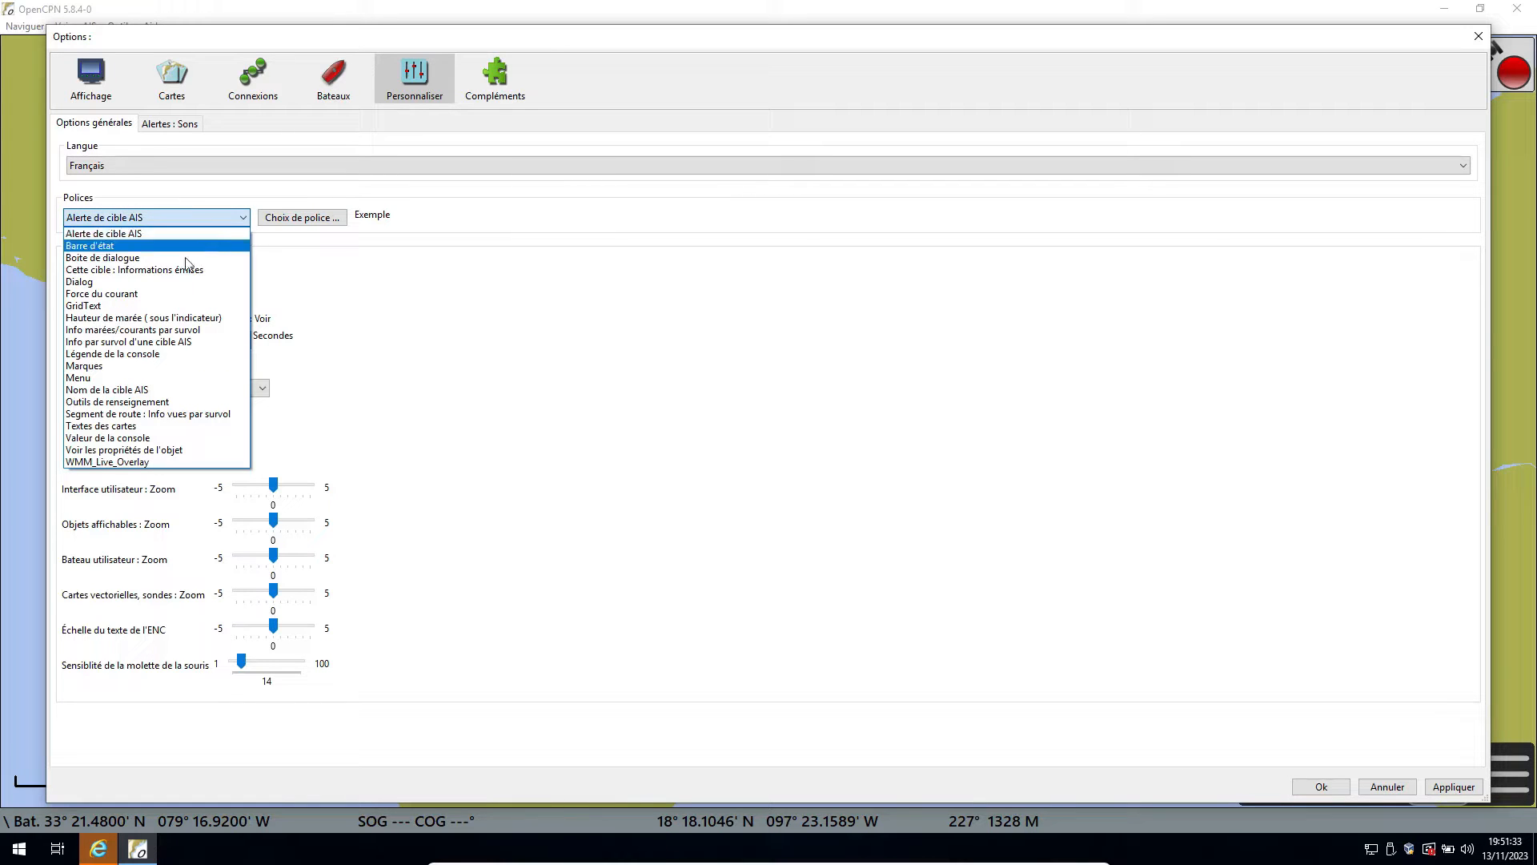
{"action": "left_click", "coordinate": [154, 258]}
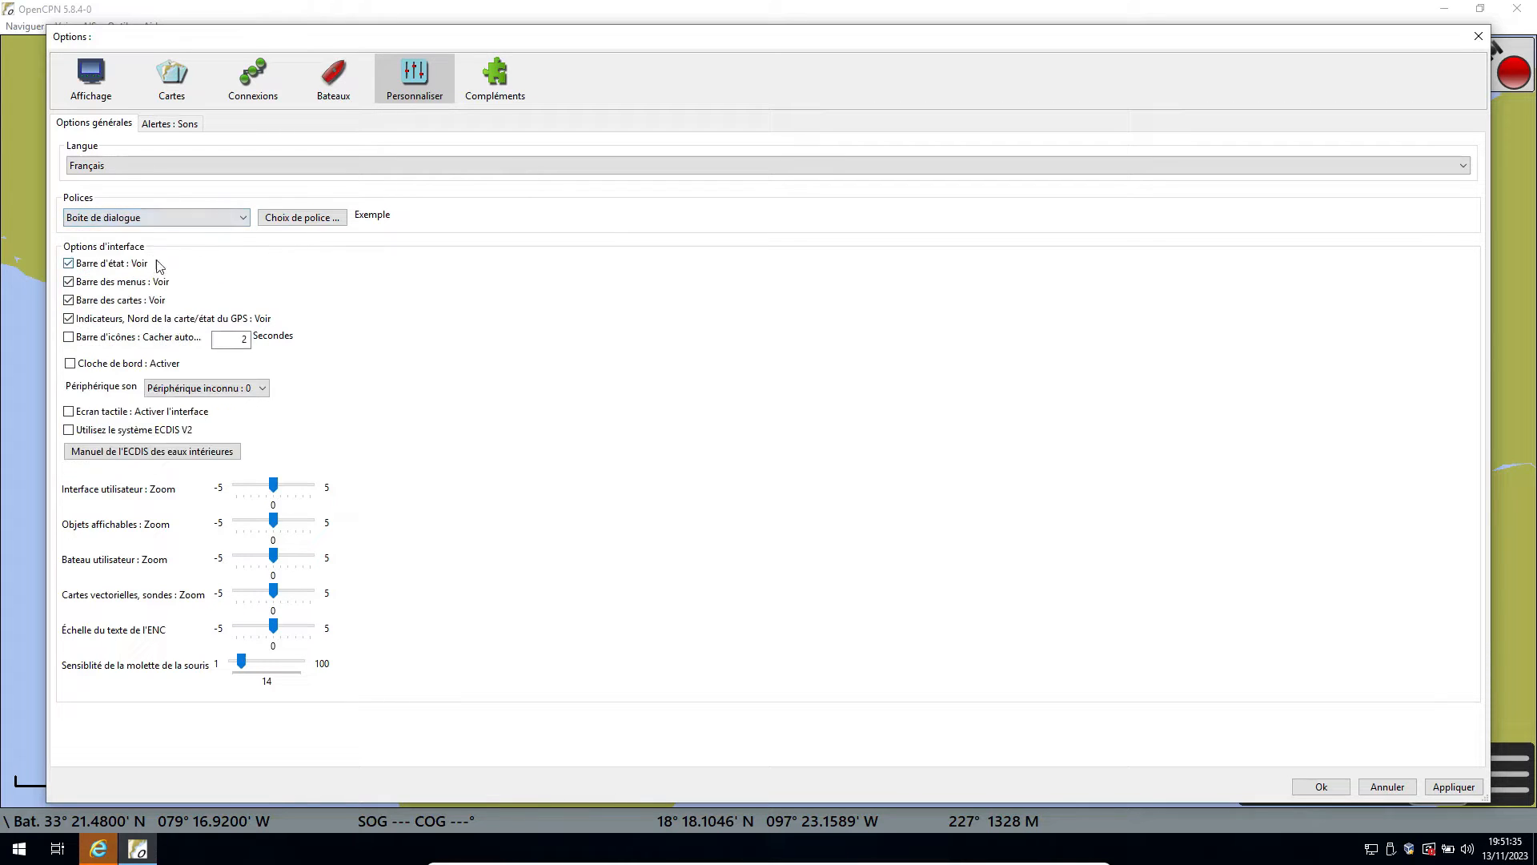
{"action": "left_click", "coordinate": [336, 227]}
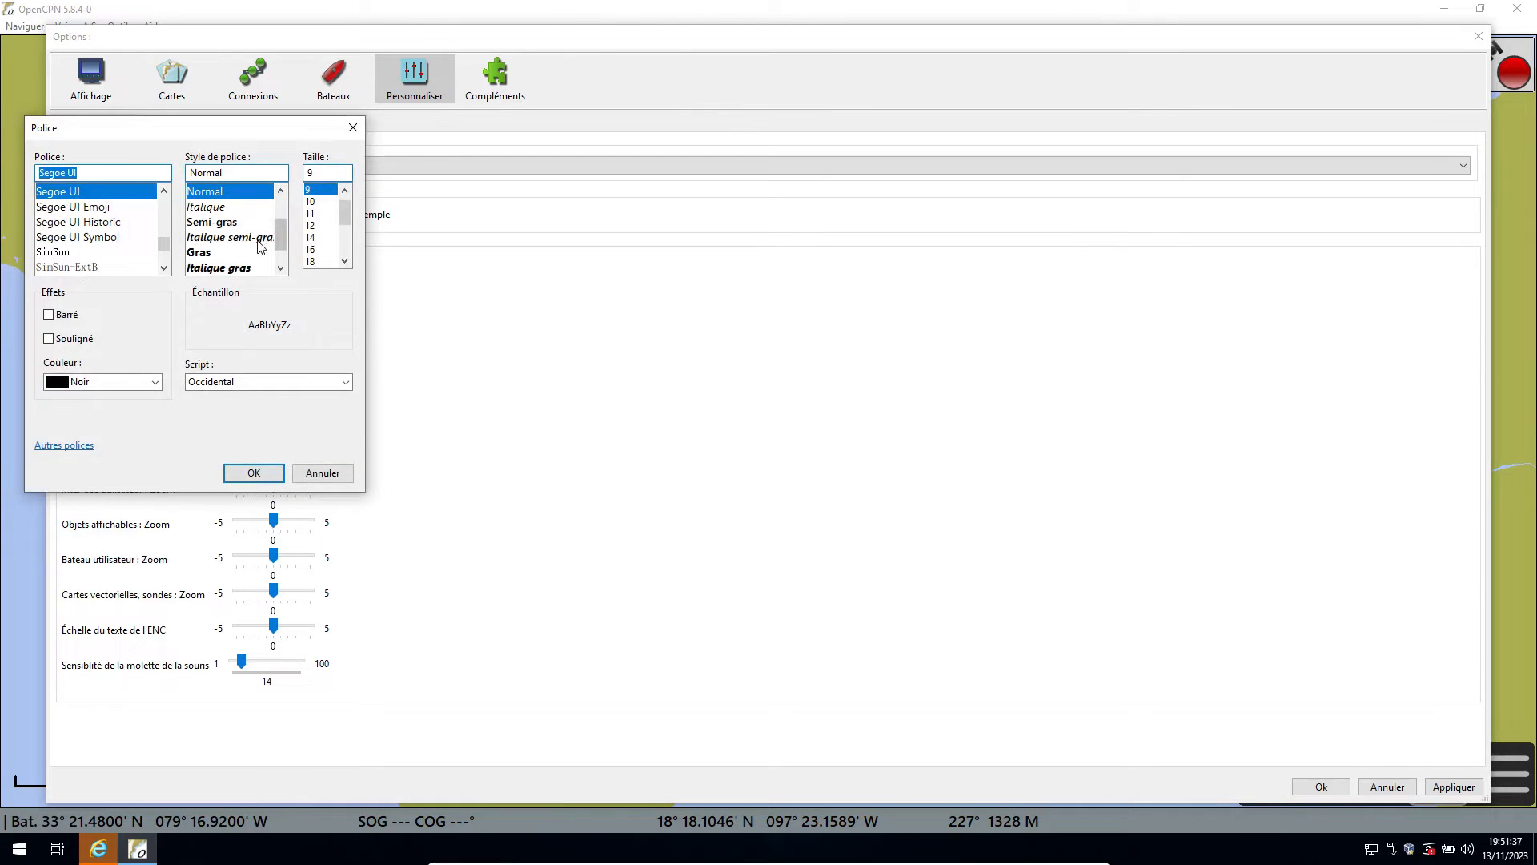
{"action": "left_click", "coordinate": [224, 227]}
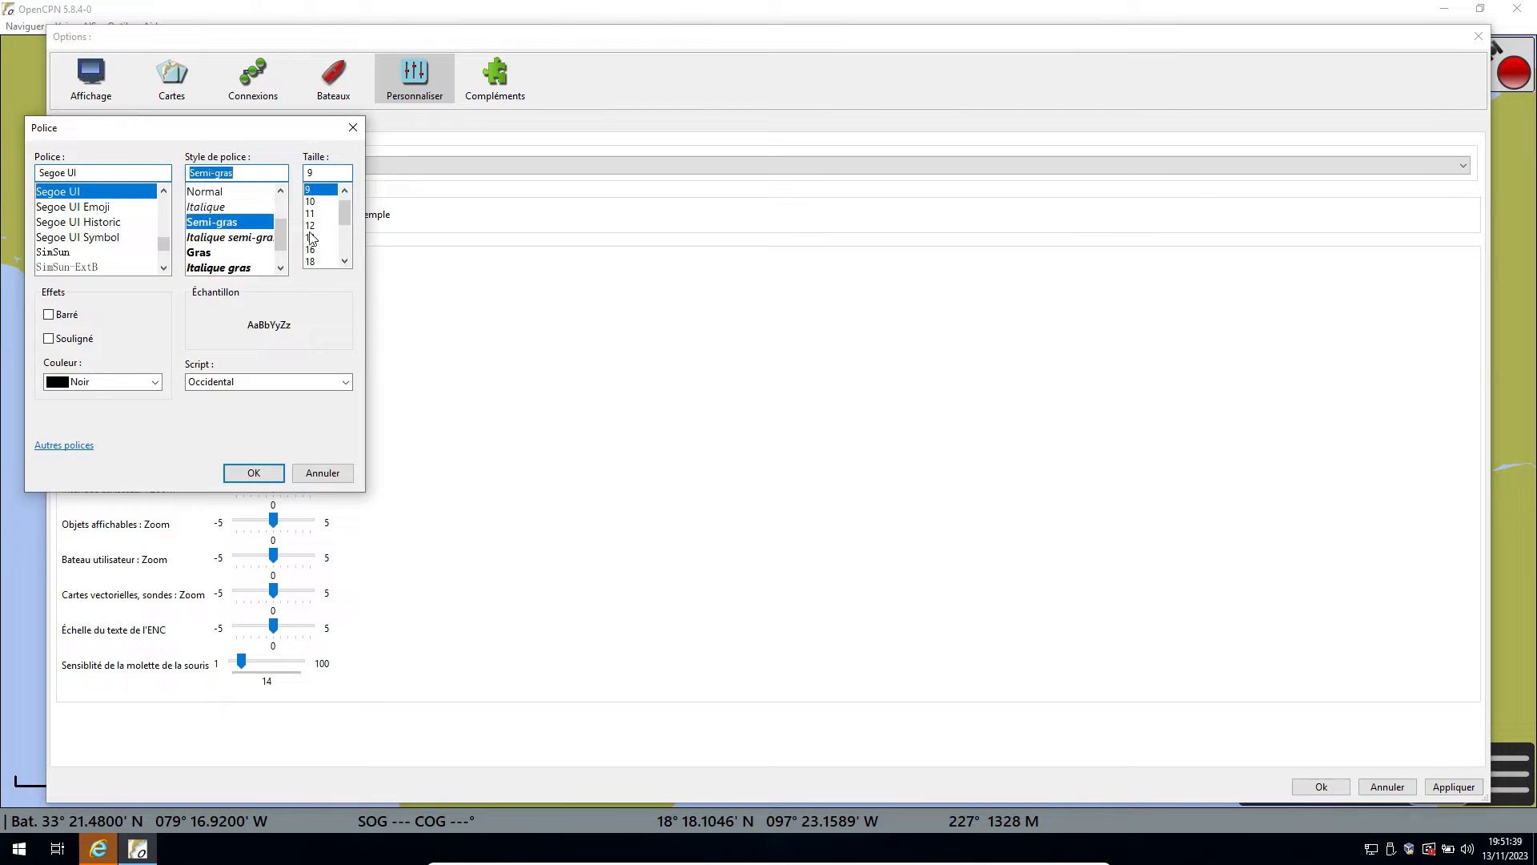
{"action": "left_click", "coordinate": [317, 238]}
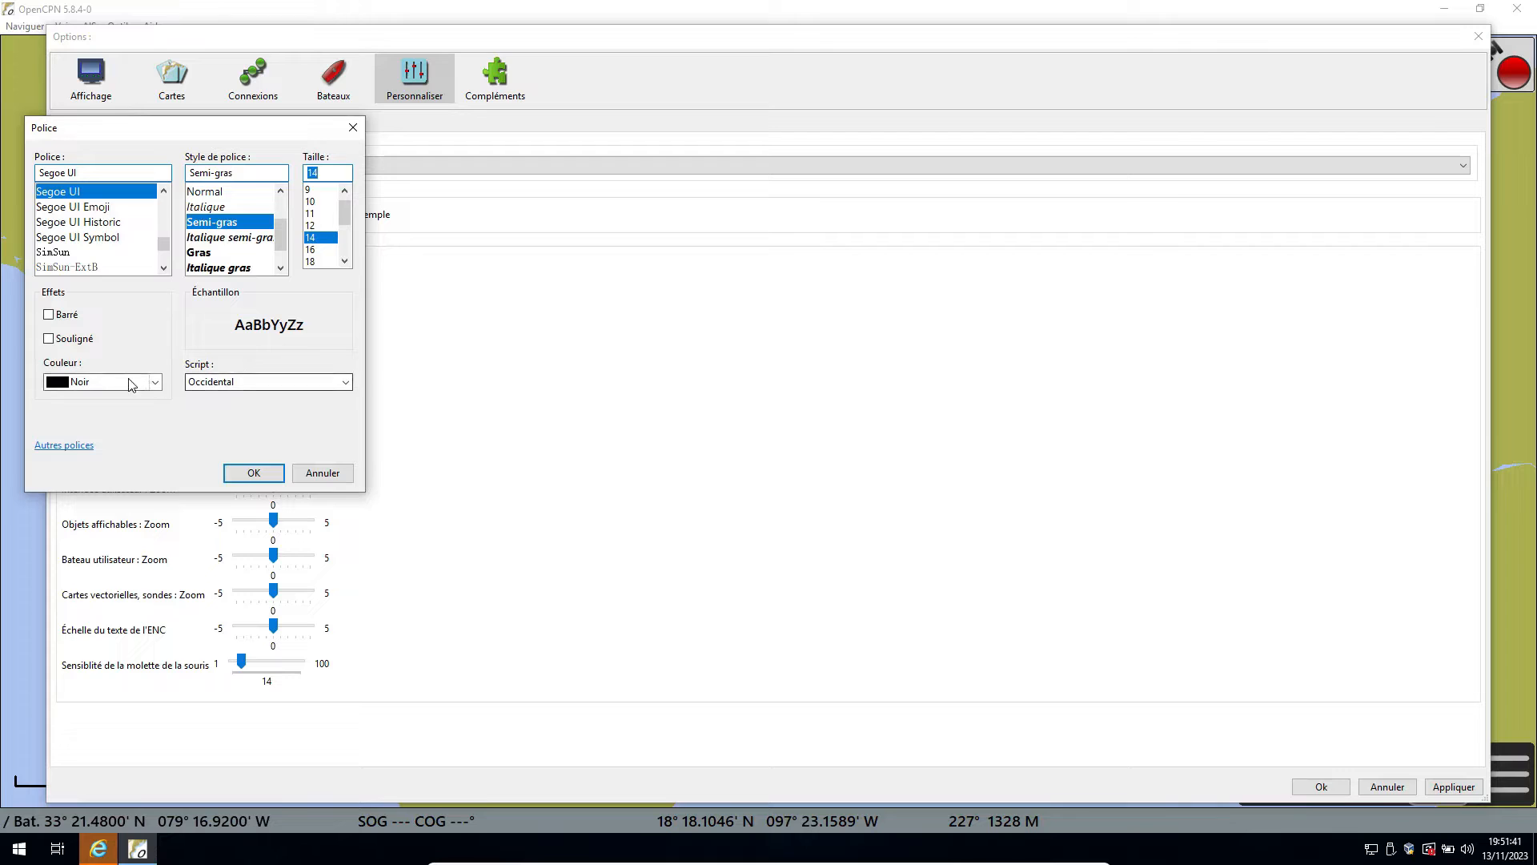
{"action": "left_click", "coordinate": [80, 381]}
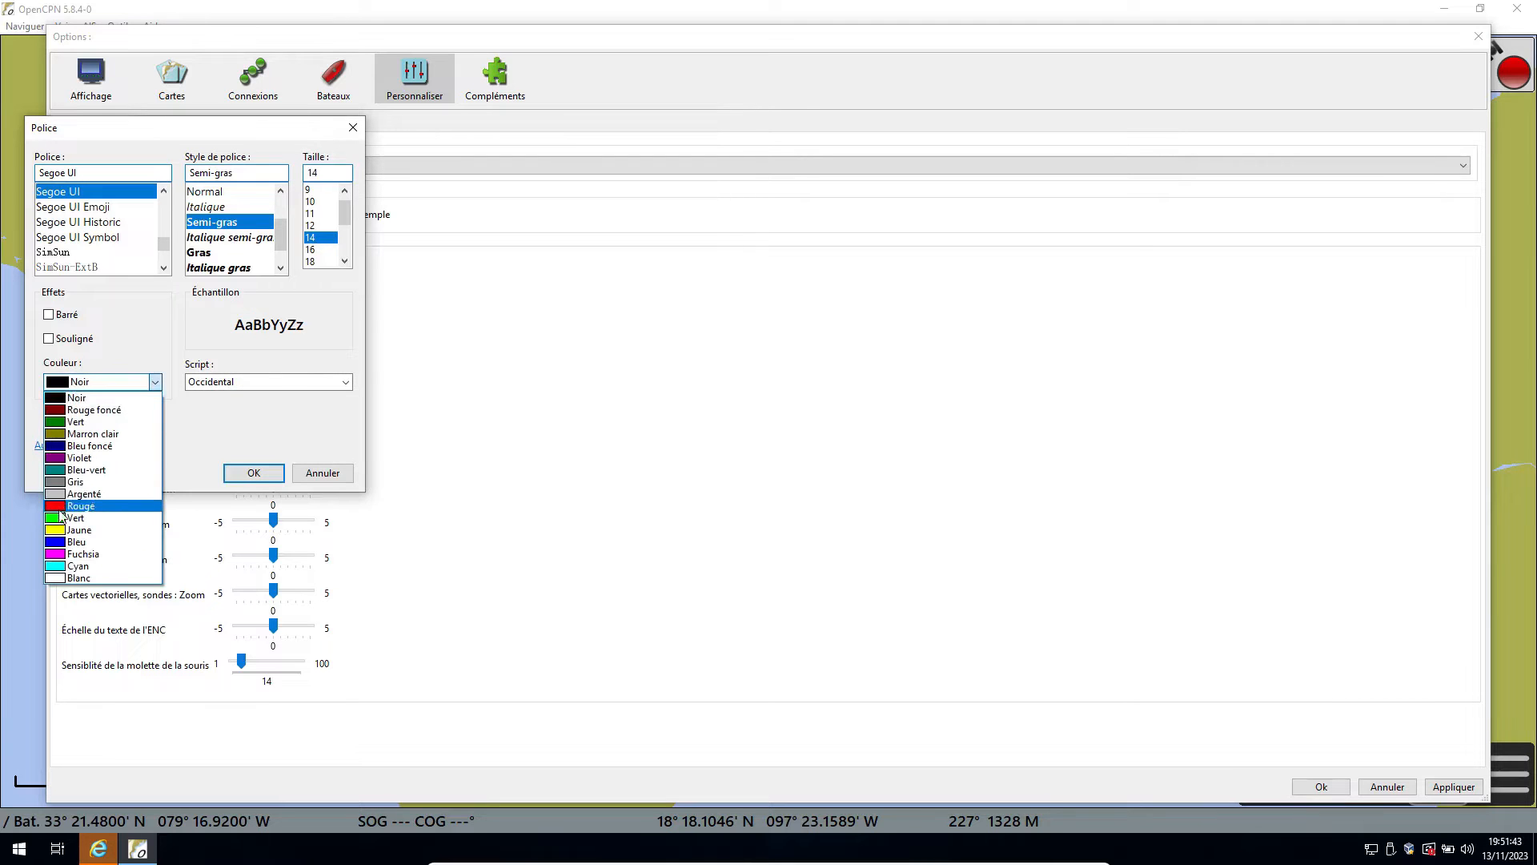
{"action": "left_click", "coordinate": [59, 507]}
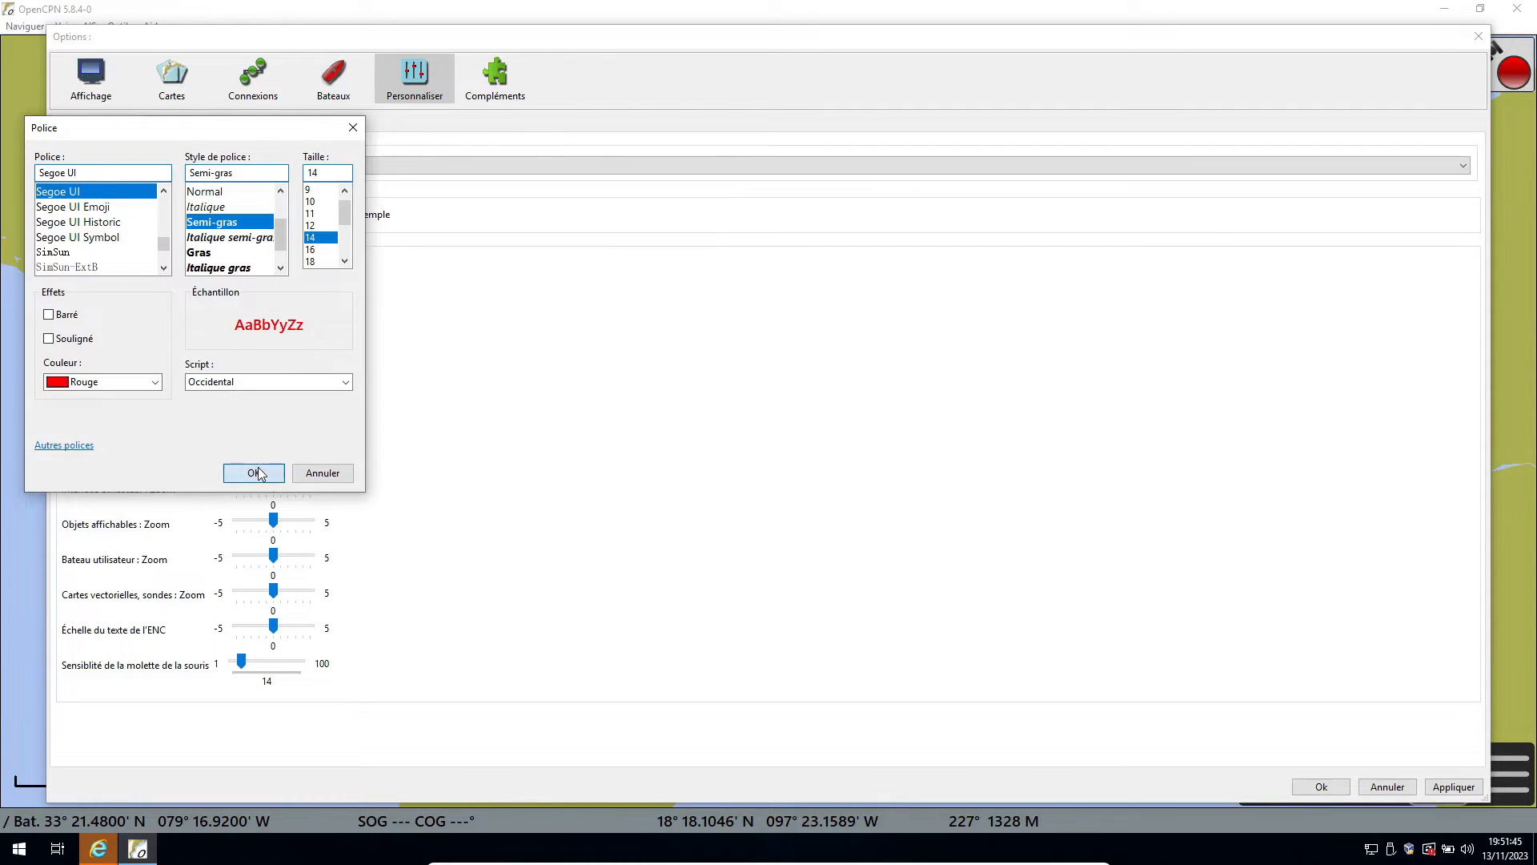
{"action": "left_click", "coordinate": [253, 472]}
Set the font of "Cette cible : Informations émises" to Segoe UI Semi-gras, size 16, in Rouge.
{"action": "left_click", "coordinate": [239, 218]}
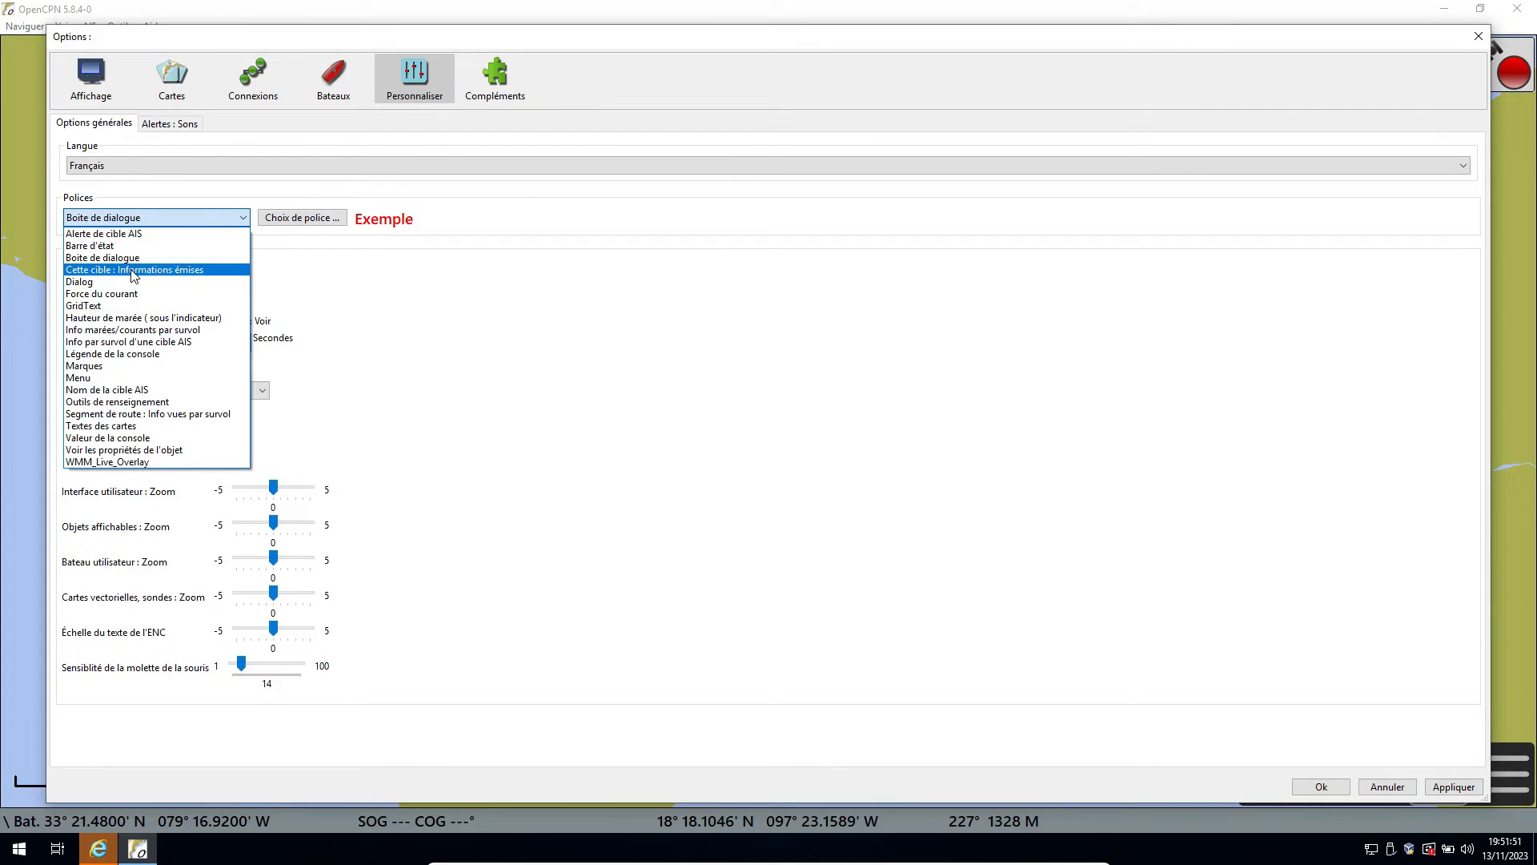
{"action": "left_click", "coordinate": [133, 272]}
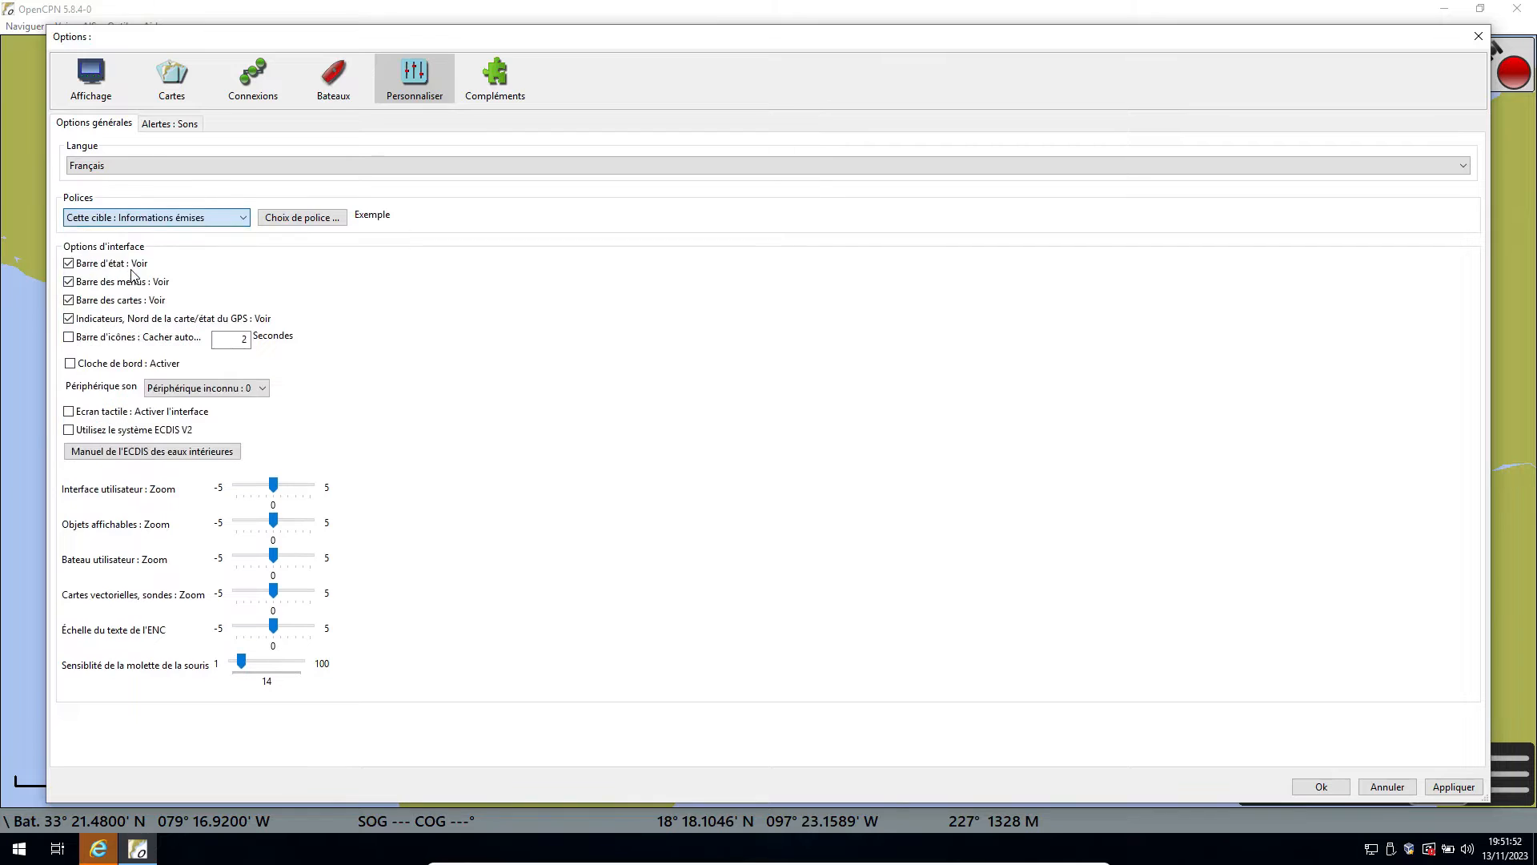
{"action": "left_click", "coordinate": [339, 217]}
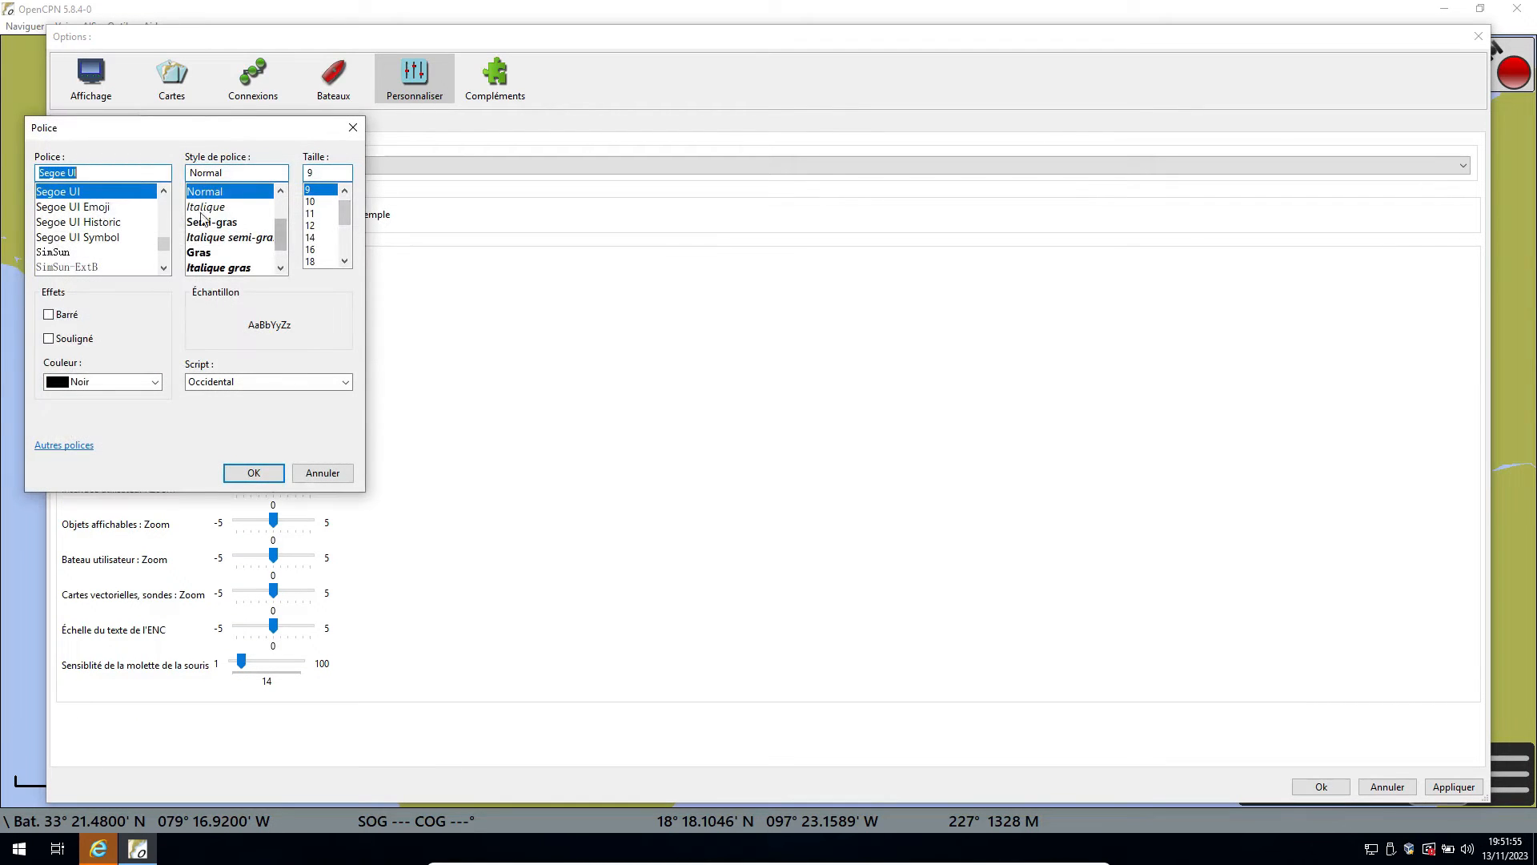
{"action": "left_click", "coordinate": [211, 224]}
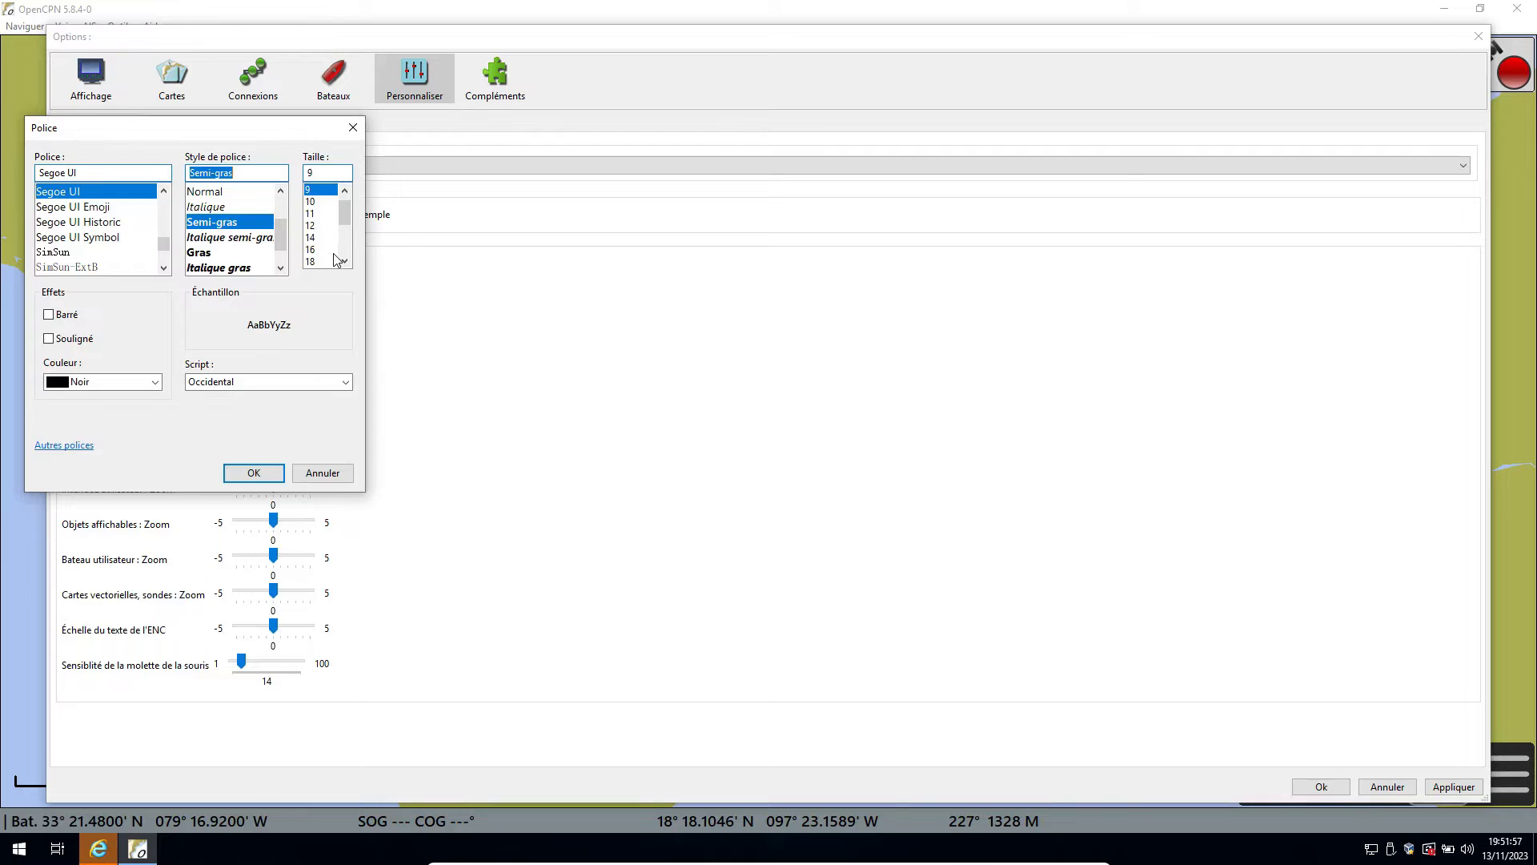
{"action": "left_click", "coordinate": [332, 250]}
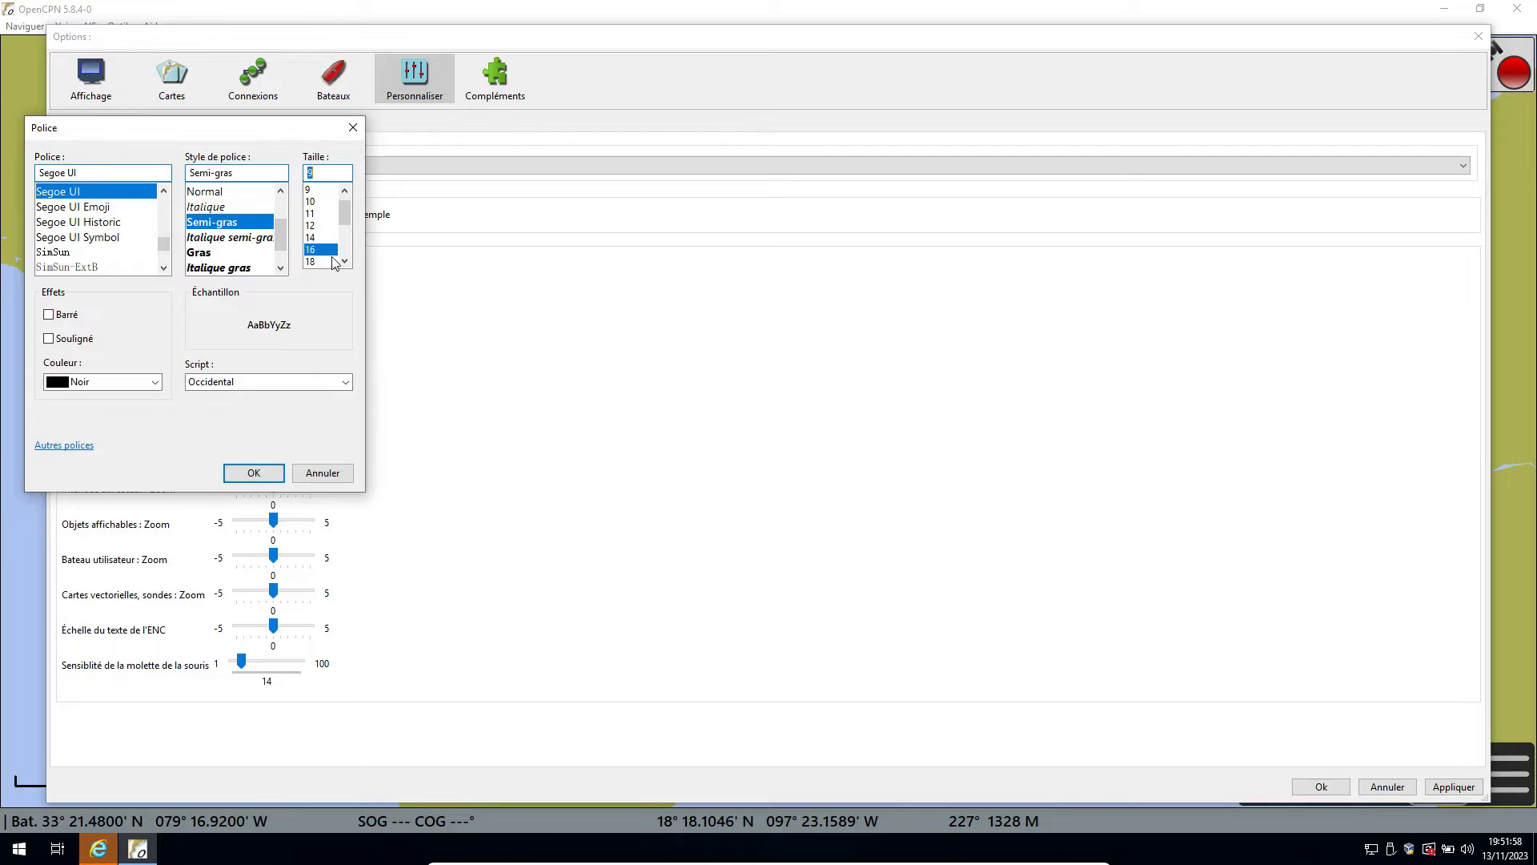
{"action": "left_click", "coordinate": [156, 384]}
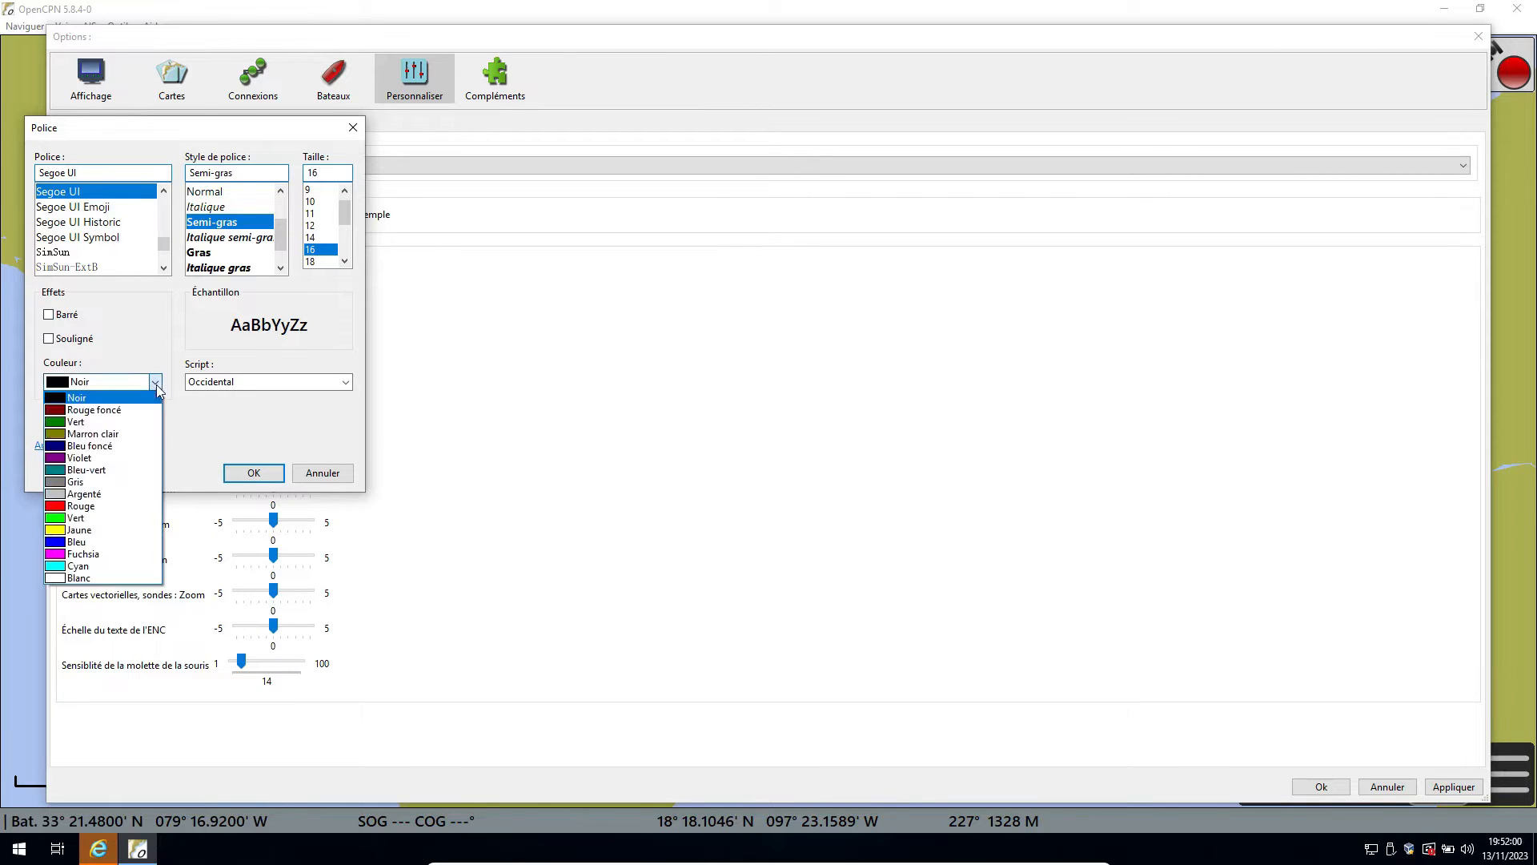
{"action": "left_click", "coordinate": [74, 506]}
{"action": "left_click", "coordinate": [253, 473]}
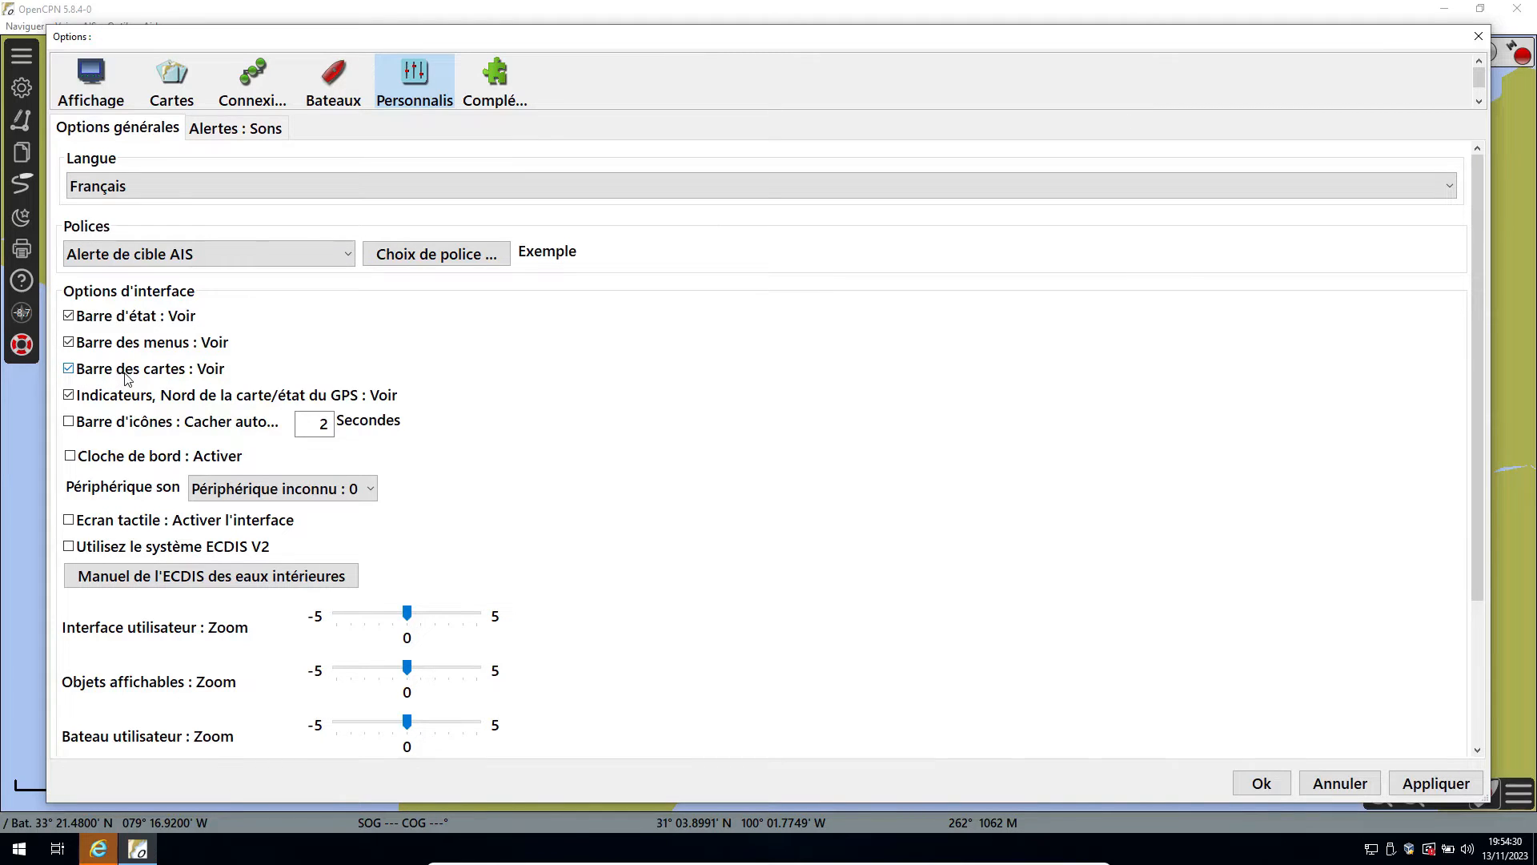
Enable the GRIB, Dashboard, Watchdog, pypilot, Climatology and AIS Radar view plugins in the options.
{"action": "left_click", "coordinate": [502, 88]}
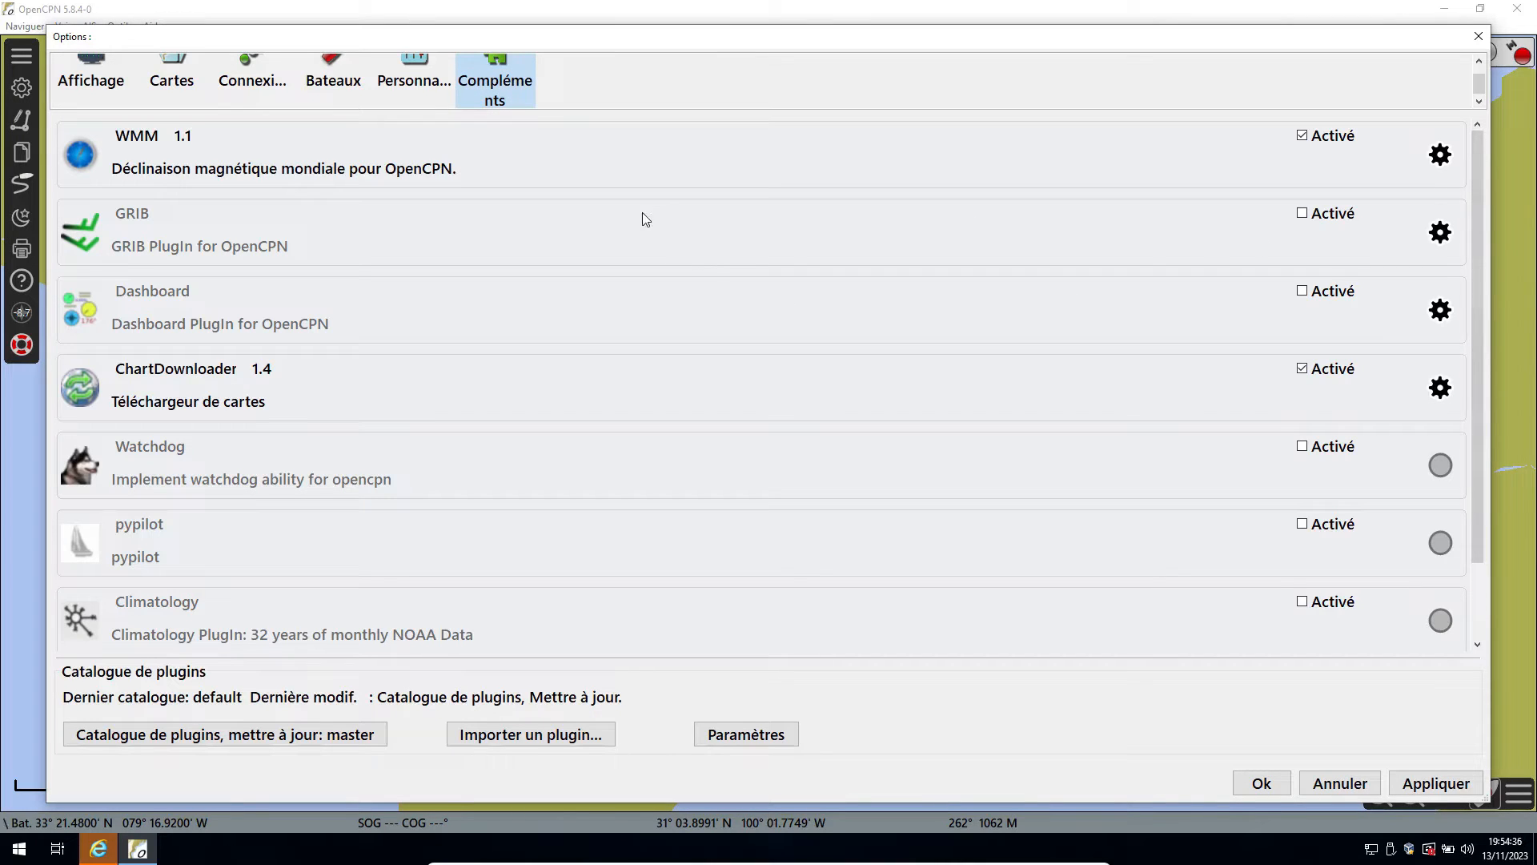
{"action": "left_click", "coordinate": [1302, 214]}
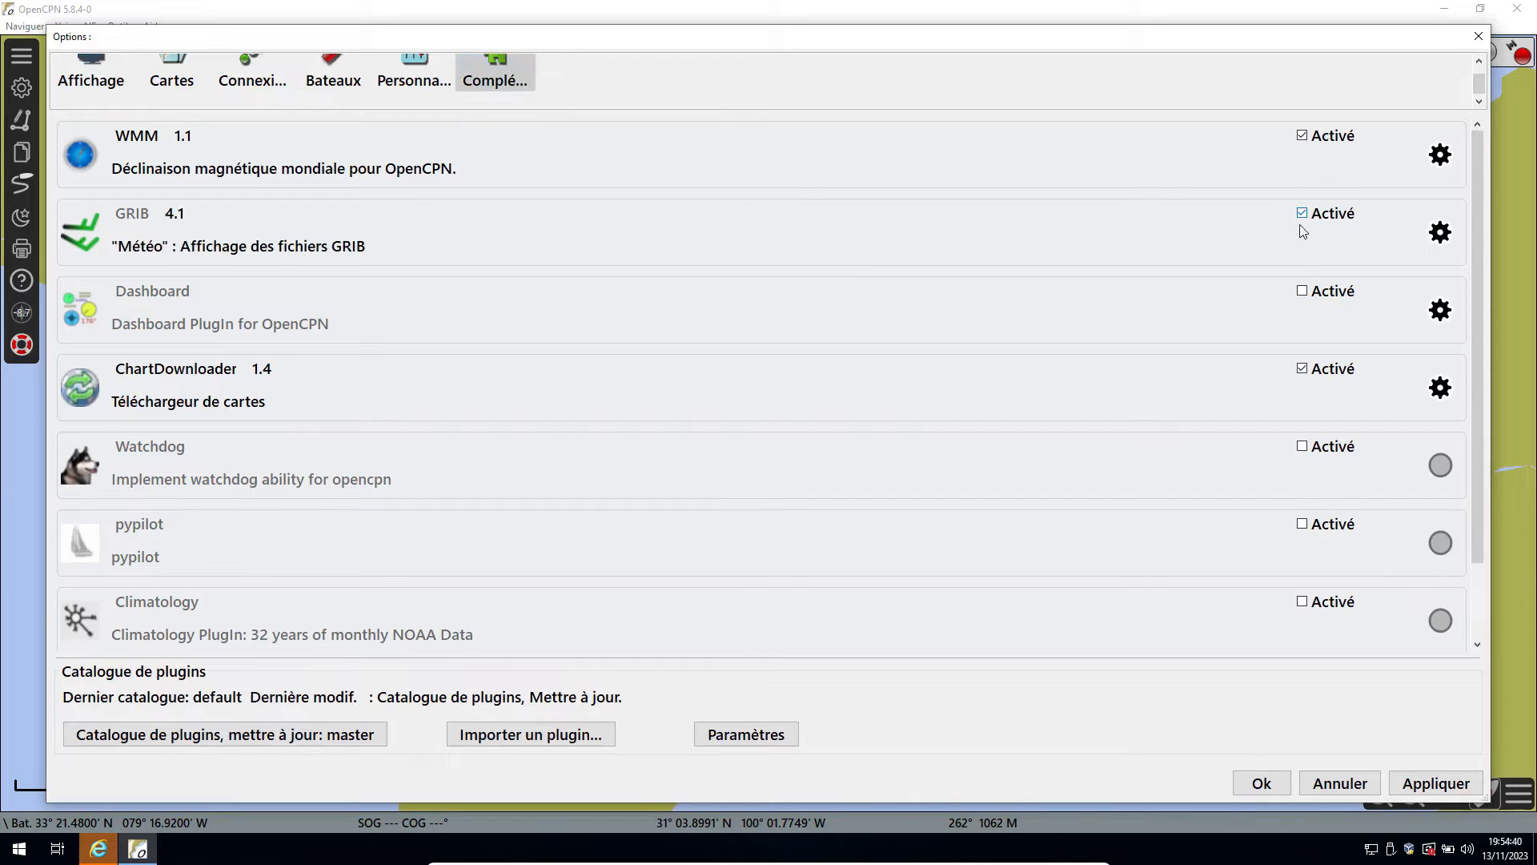
{"action": "left_click", "coordinate": [1303, 291]}
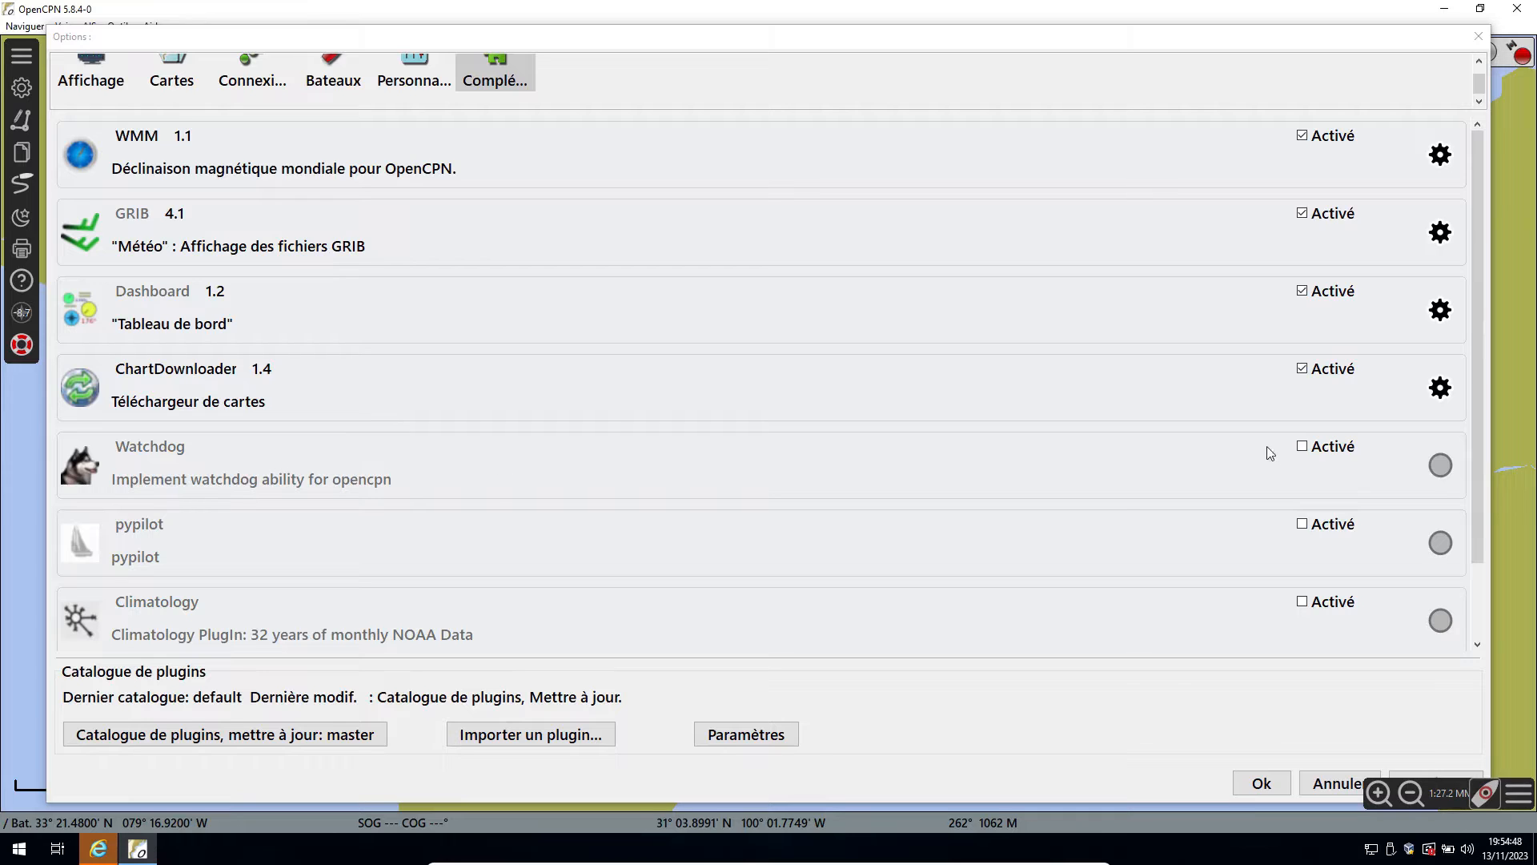
{"action": "left_click", "coordinate": [1303, 446]}
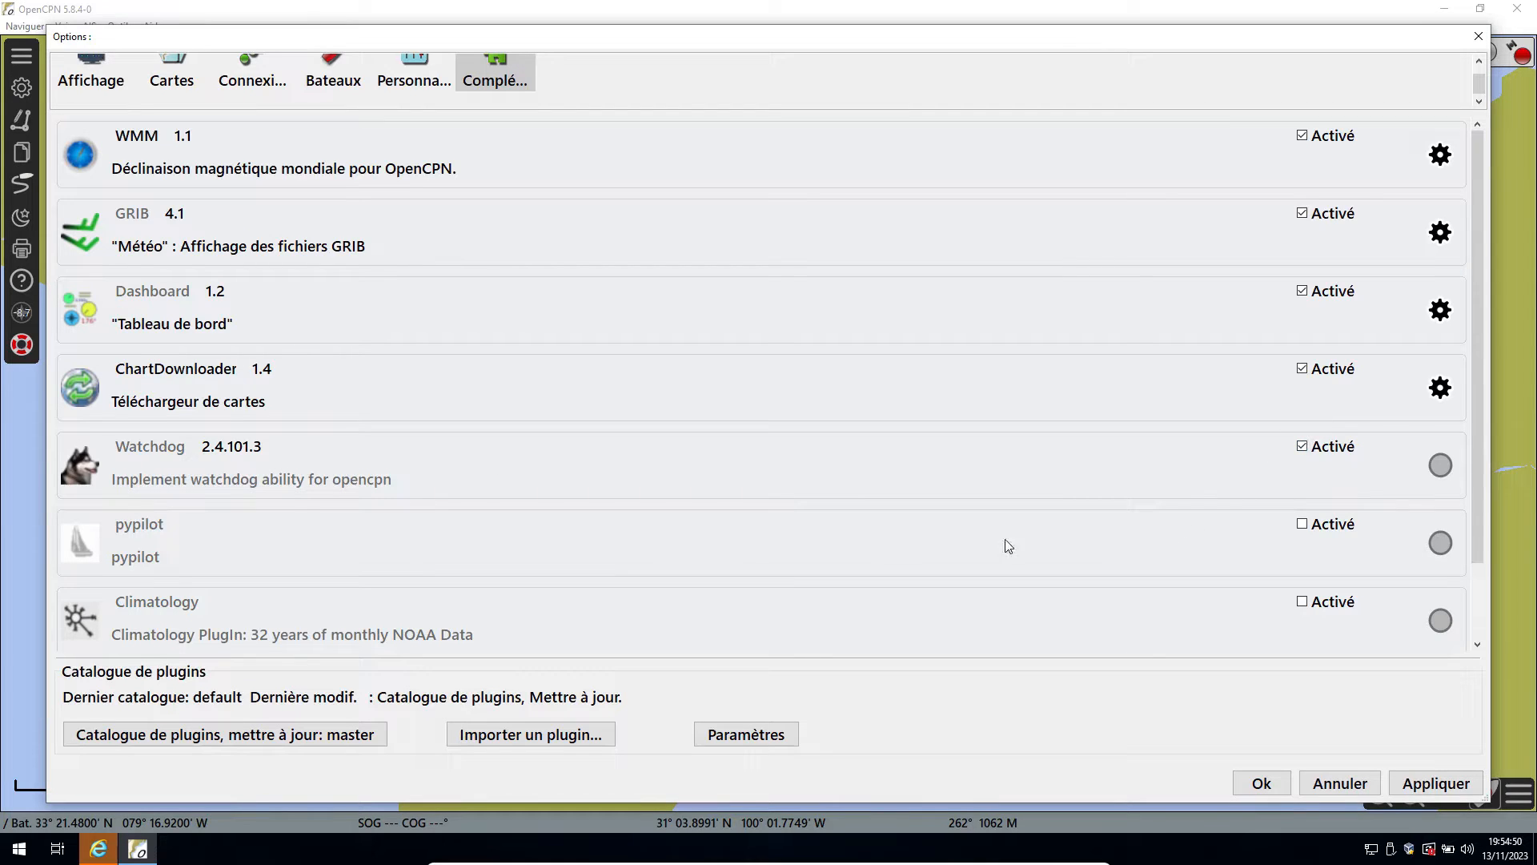
{"action": "left_click", "coordinate": [1302, 524]}
{"action": "left_click", "coordinate": [1303, 602]}
{"action": "scroll", "coordinate": [725, 449], "scroll_direction": "down", "scroll_amount": 2}
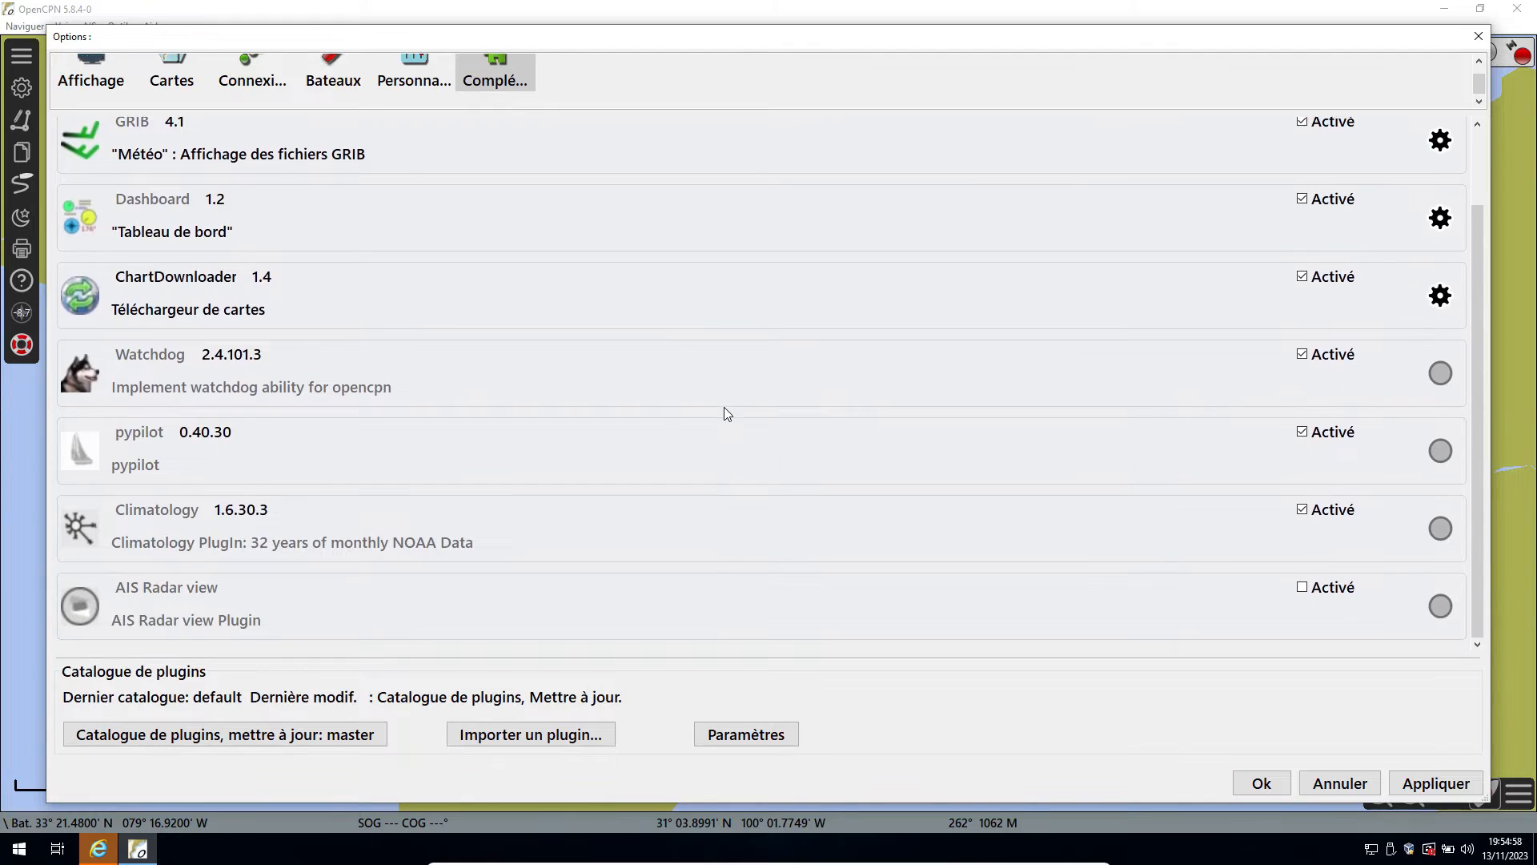
{"action": "left_click", "coordinate": [1302, 590]}
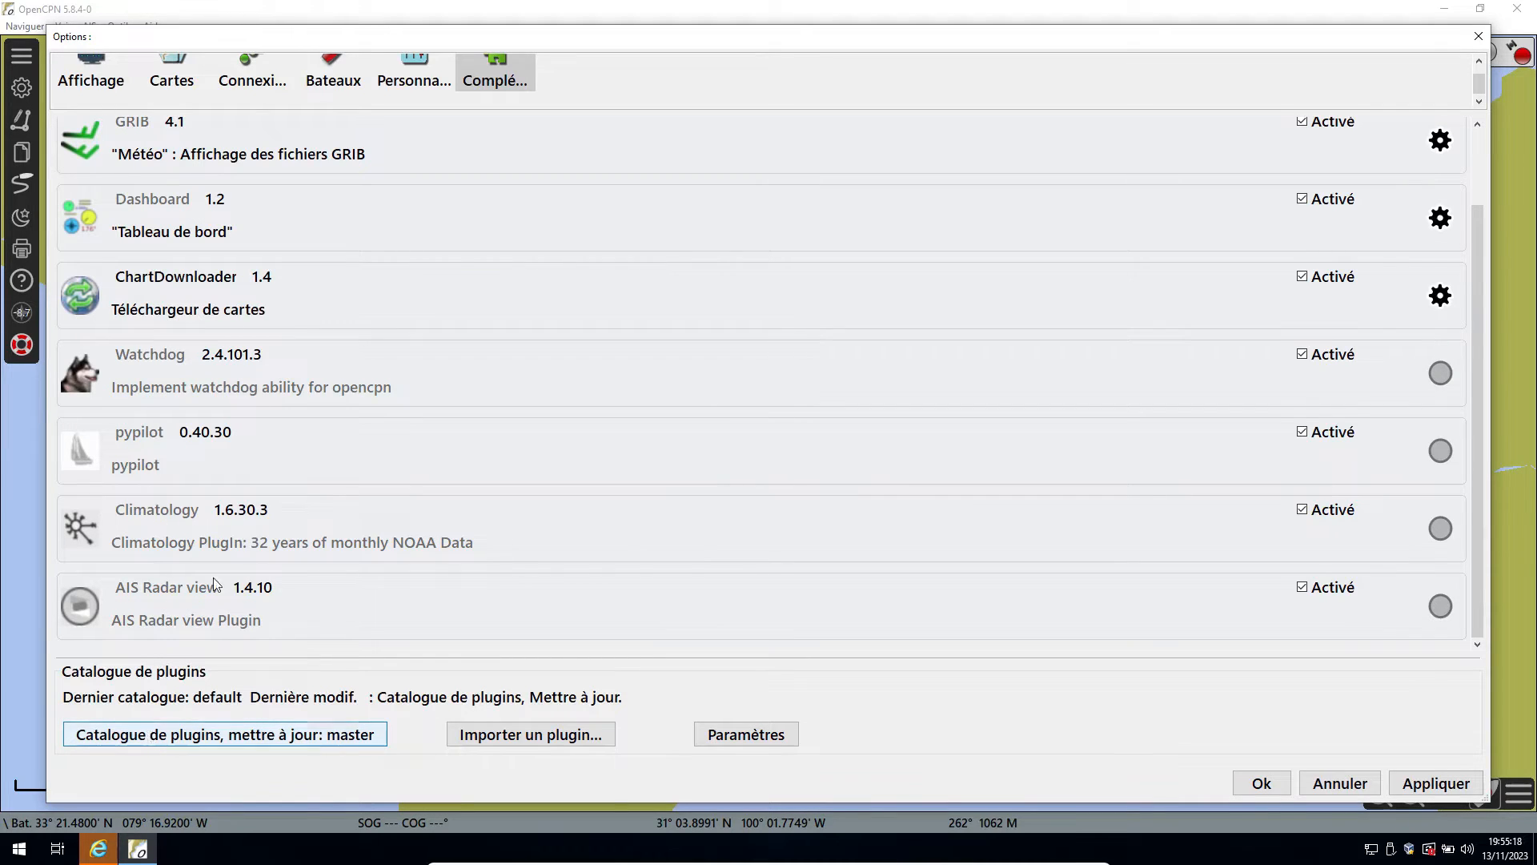
Update the plugin catalogue from the master source.
{"action": "left_click", "coordinate": [206, 740]}
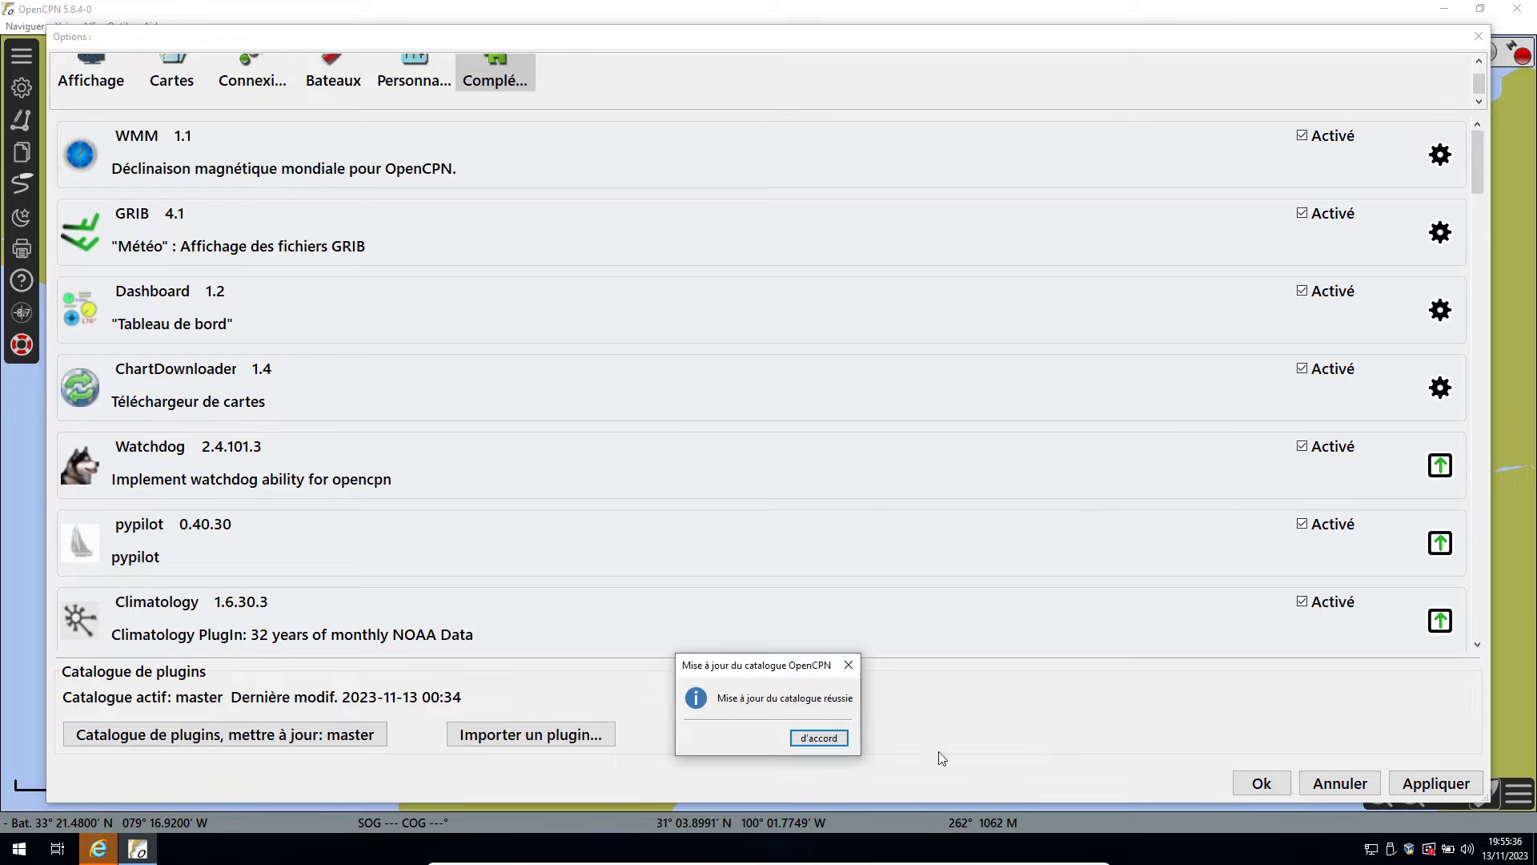
{"action": "left_click", "coordinate": [813, 737]}
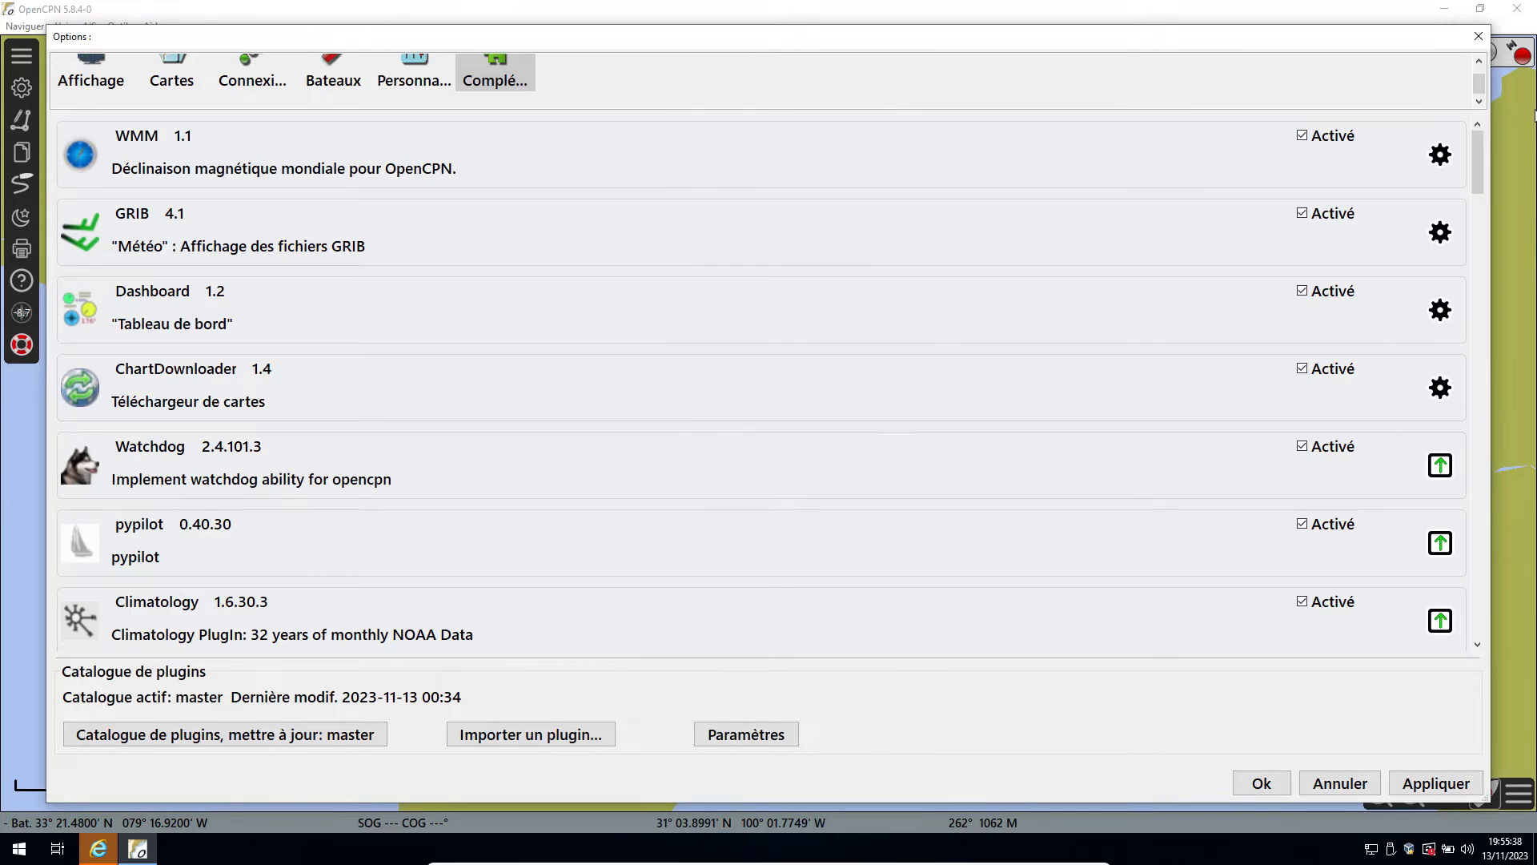
Find the UKTides plugin in the updated catalogue and install version v2.5.0.
{"action": "left_click_drag", "start_coordinate": [1481, 171], "coordinate": [1486, 713]}
{"action": "scroll", "coordinate": [627, 539], "scroll_direction": "down", "scroll_amount": 3}
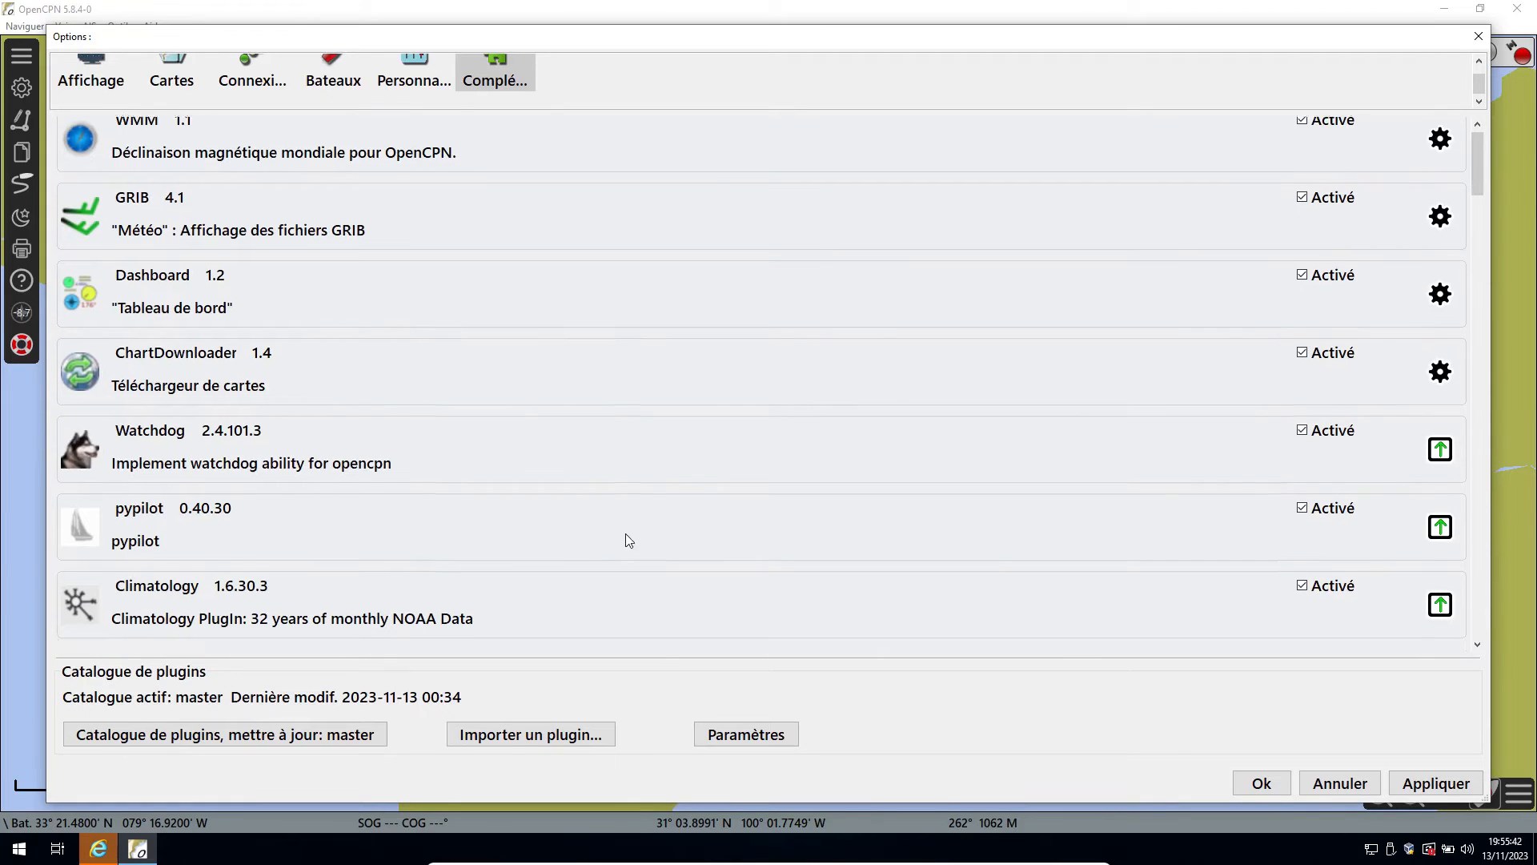
{"action": "scroll", "coordinate": [1275, 173], "scroll_direction": "down", "scroll_amount": 5}
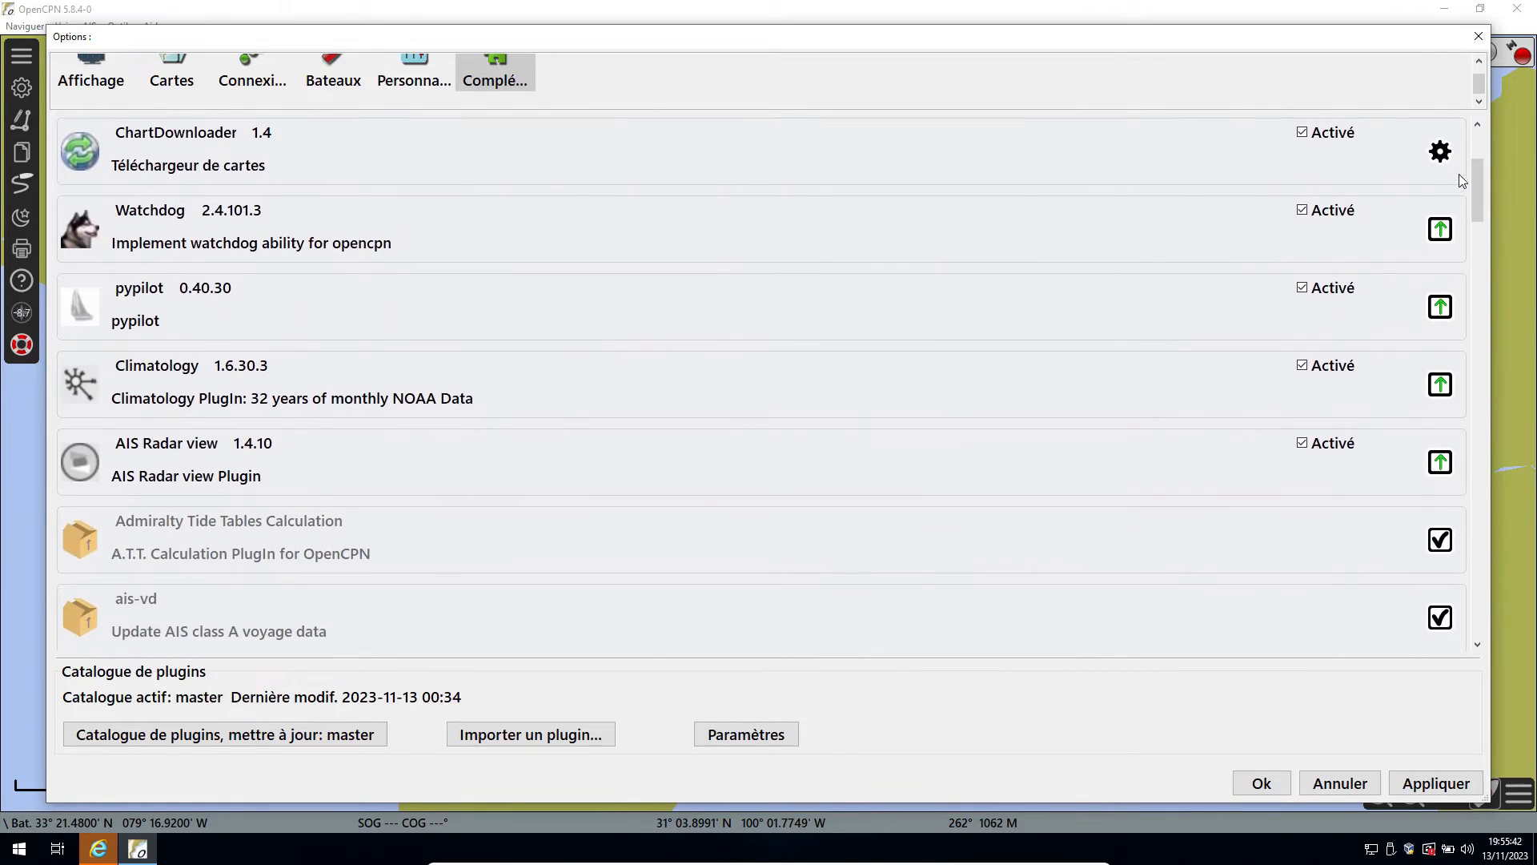
{"action": "left_click_drag", "start_coordinate": [1480, 206], "coordinate": [1480, 624]}
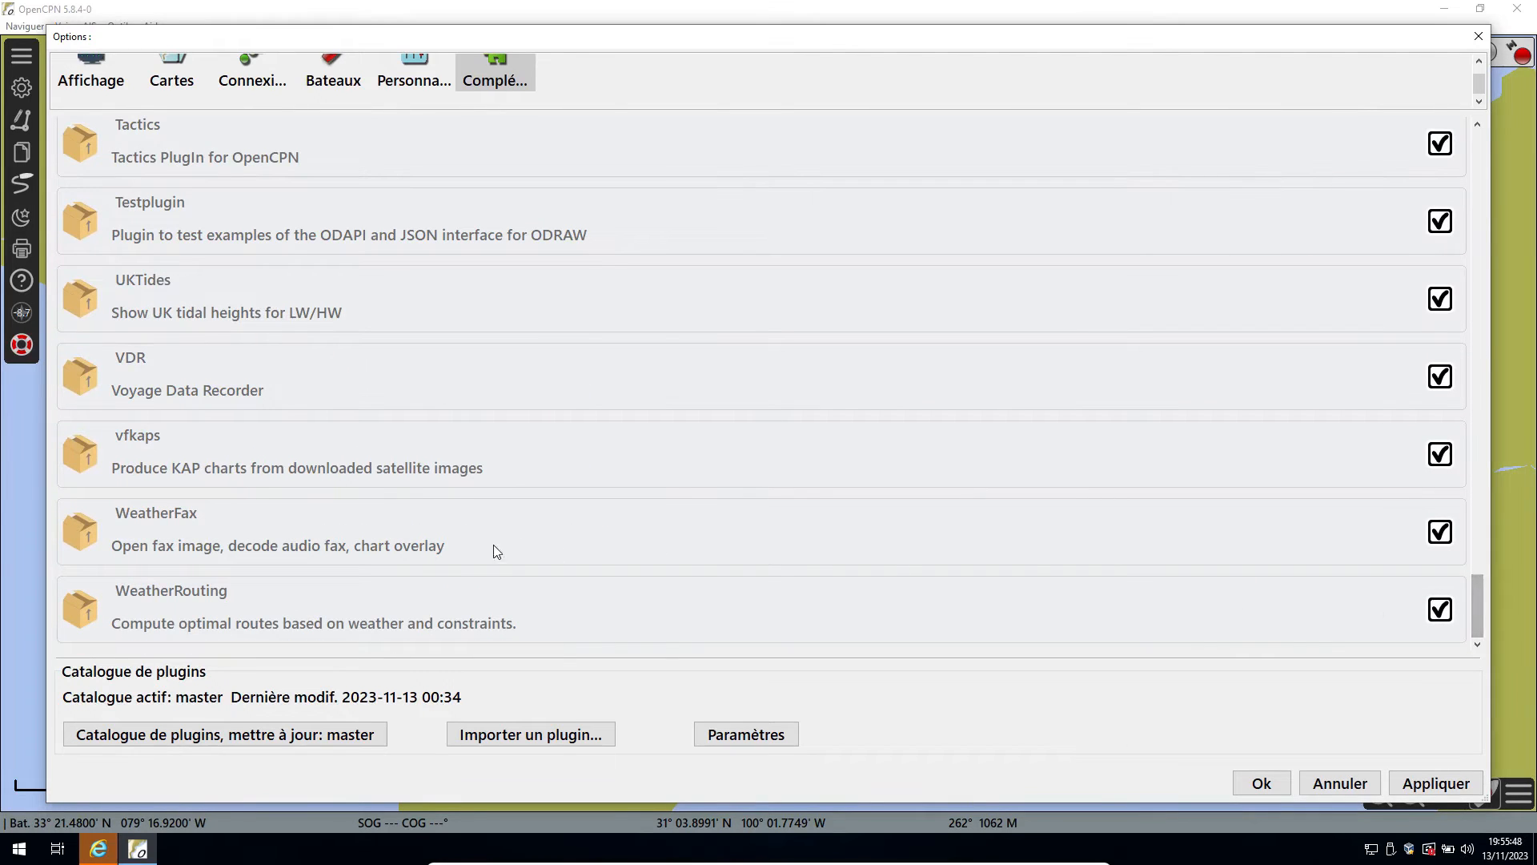
{"action": "scroll", "coordinate": [246, 512], "scroll_direction": "up", "scroll_amount": 1}
{"action": "scroll", "coordinate": [244, 507], "scroll_direction": "up", "scroll_amount": 3}
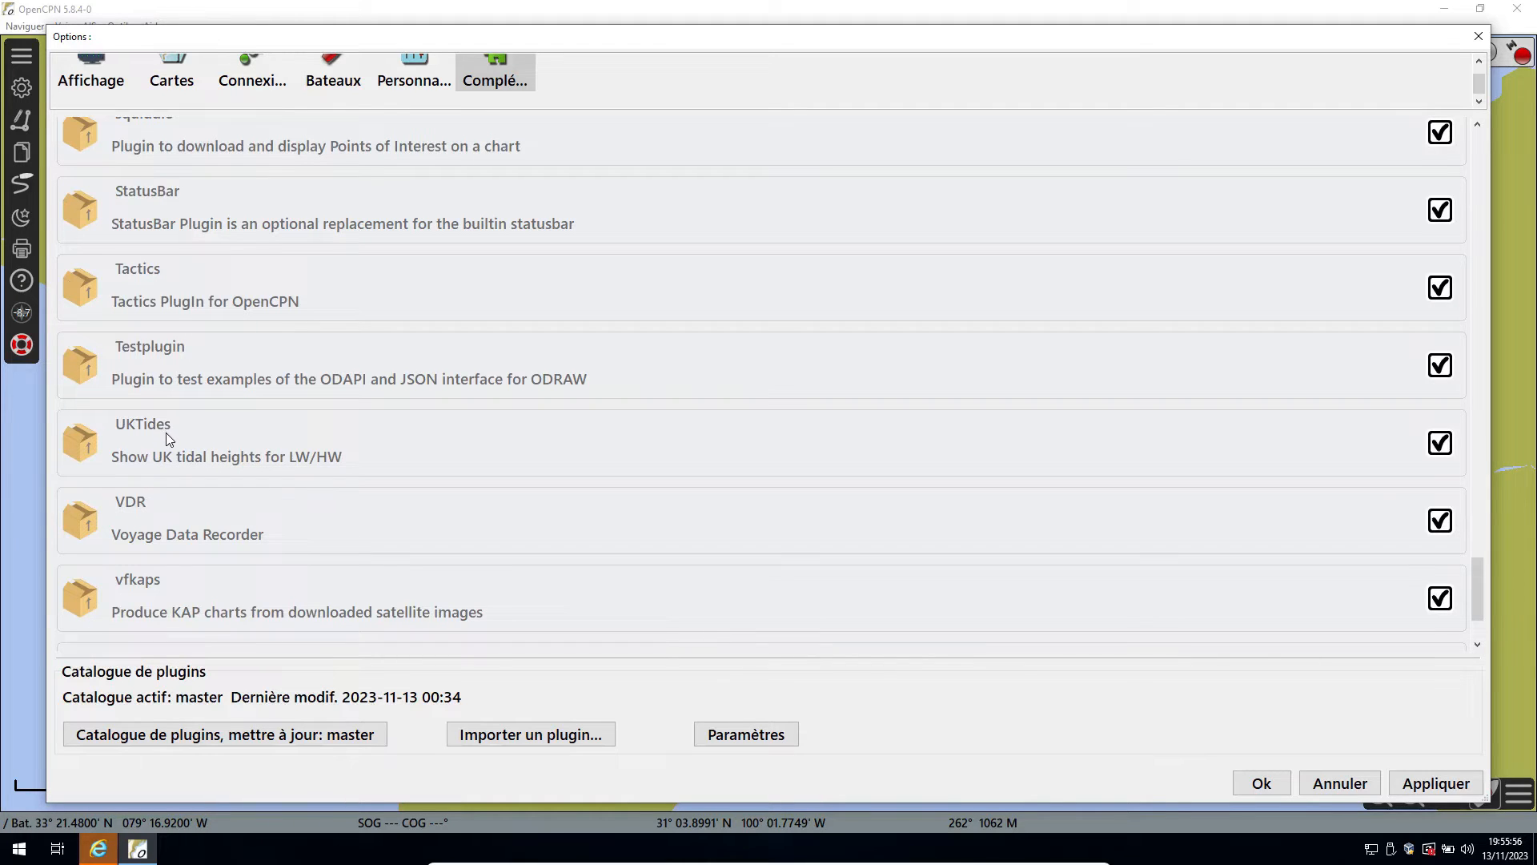
{"action": "left_click", "coordinate": [166, 434]}
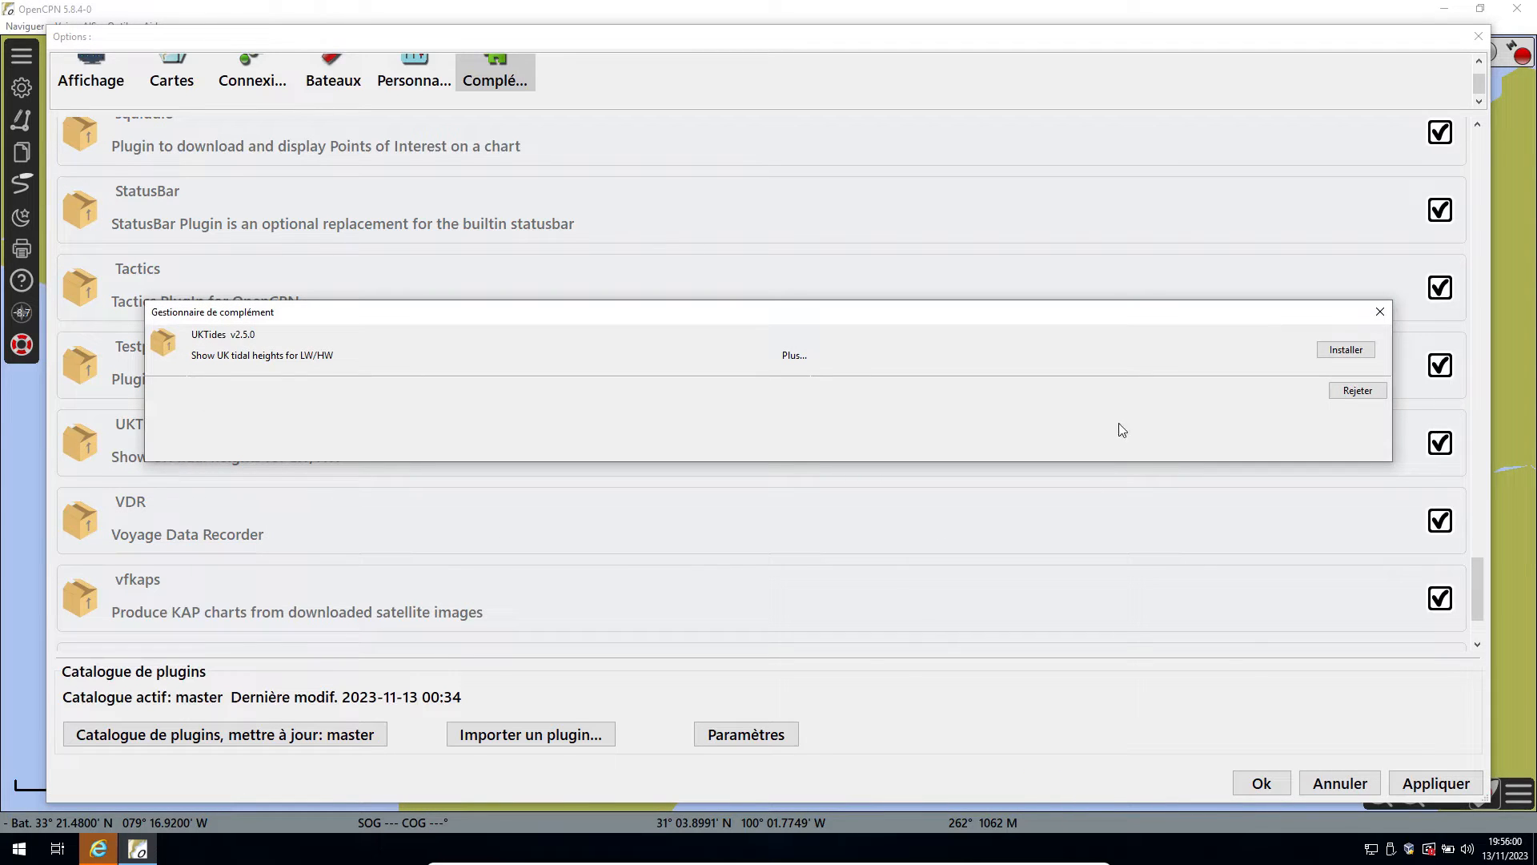
{"action": "left_click", "coordinate": [1344, 349]}
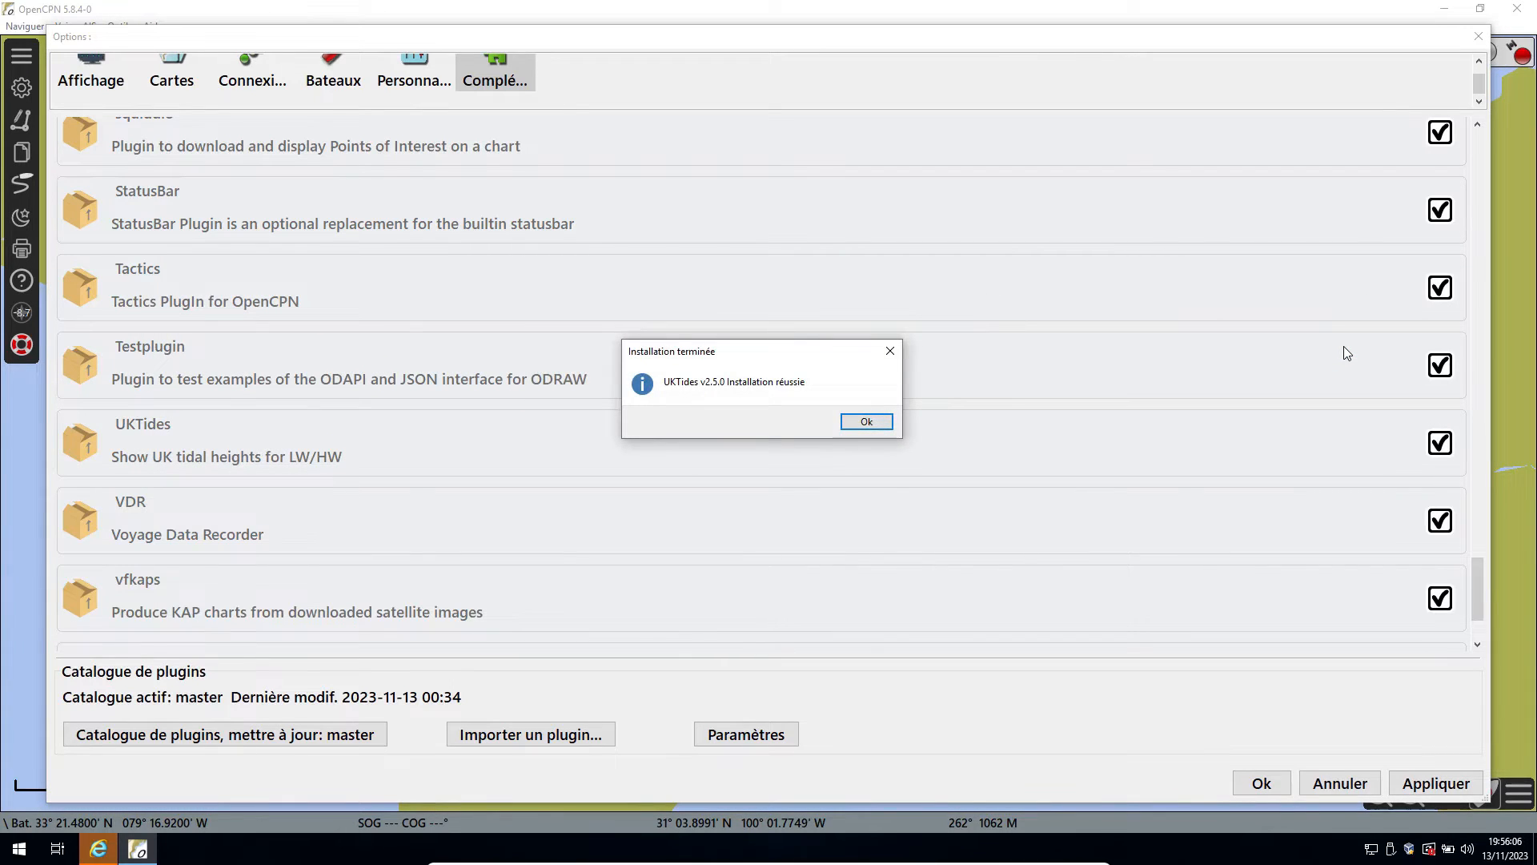
{"action": "left_click", "coordinate": [873, 422]}
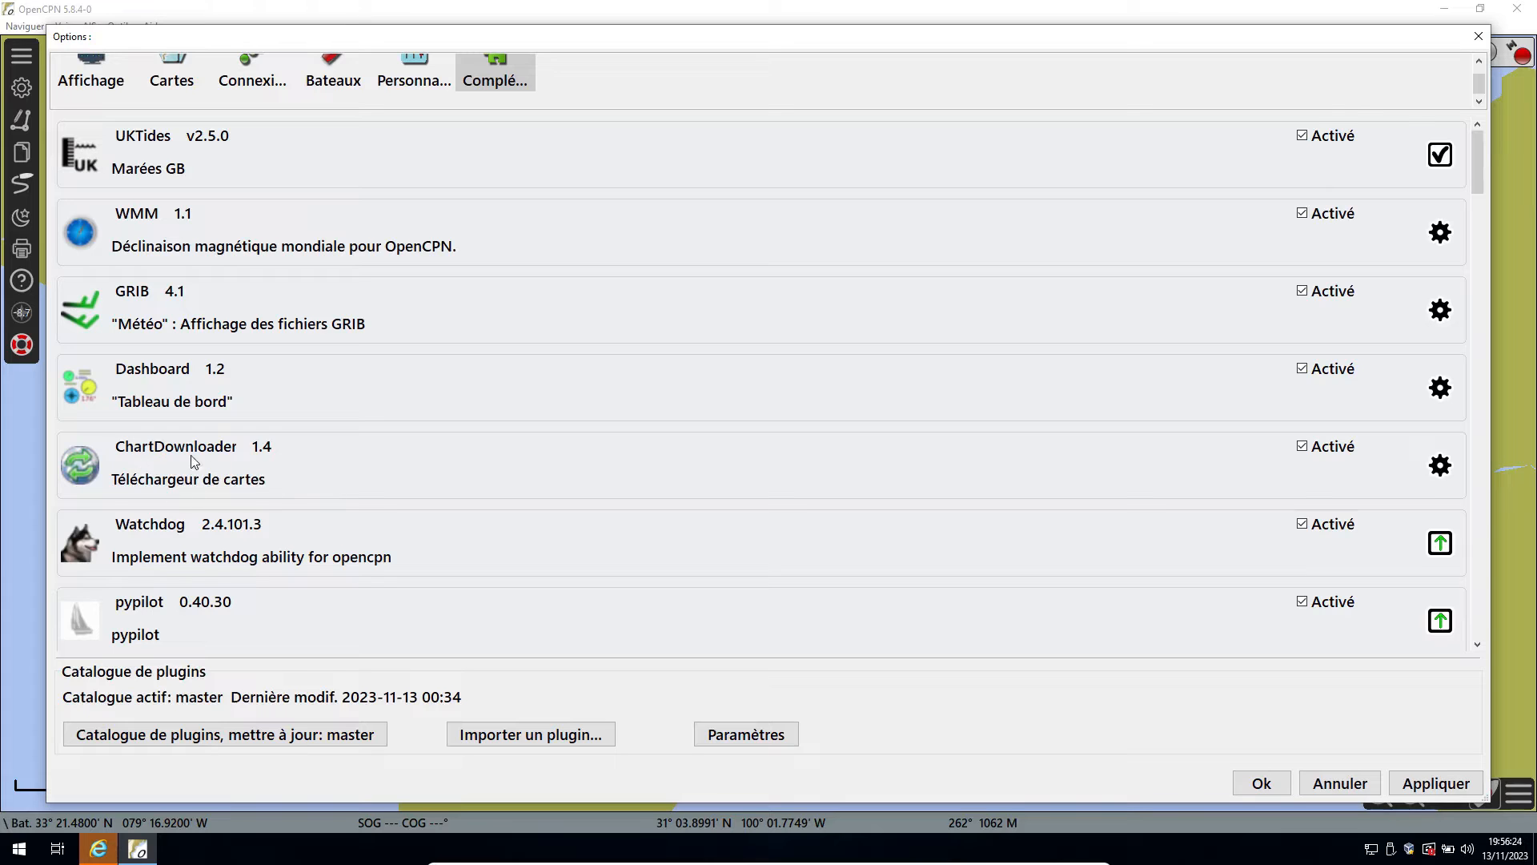
Uninstall the UKTides plugin from the list of installed plugins.
{"action": "scroll", "coordinate": [194, 472], "scroll_direction": "down", "scroll_amount": 3}
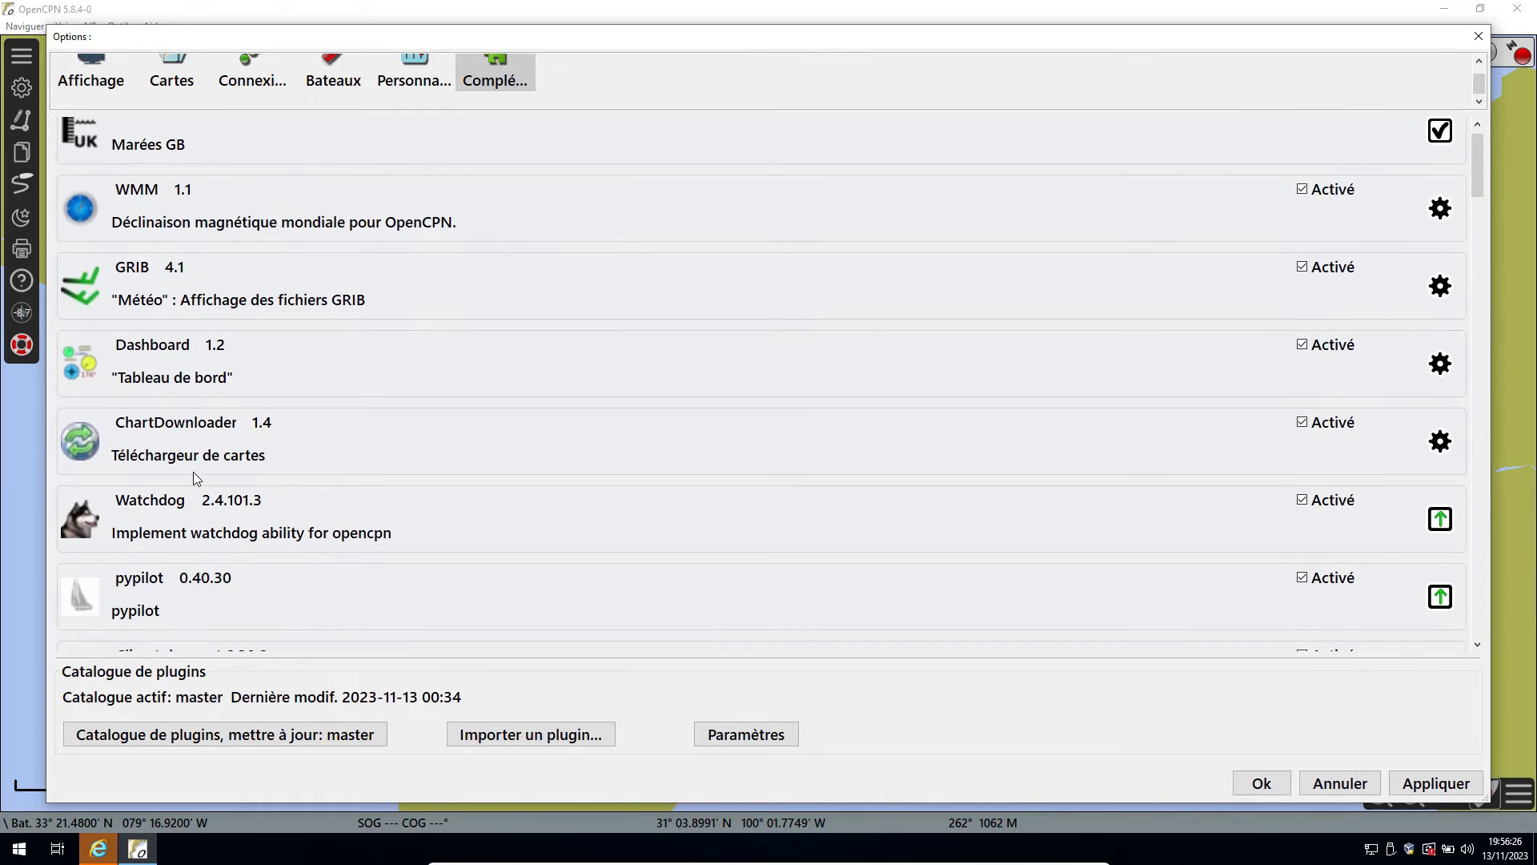
{"action": "scroll", "coordinate": [168, 498], "scroll_direction": "down", "scroll_amount": 6}
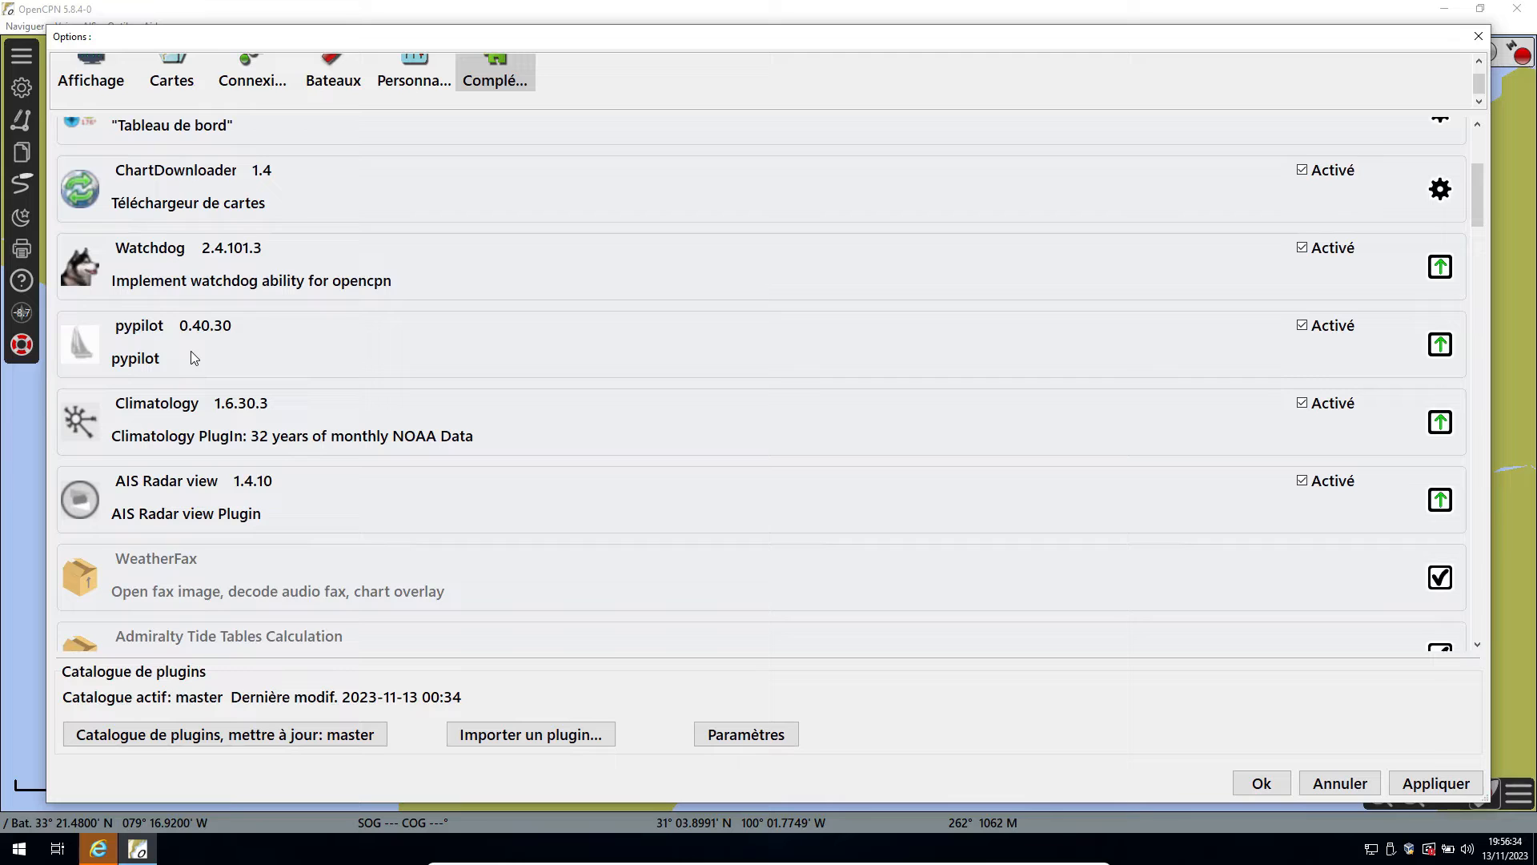
{"action": "scroll", "coordinate": [190, 351], "scroll_direction": "up", "scroll_amount": 5}
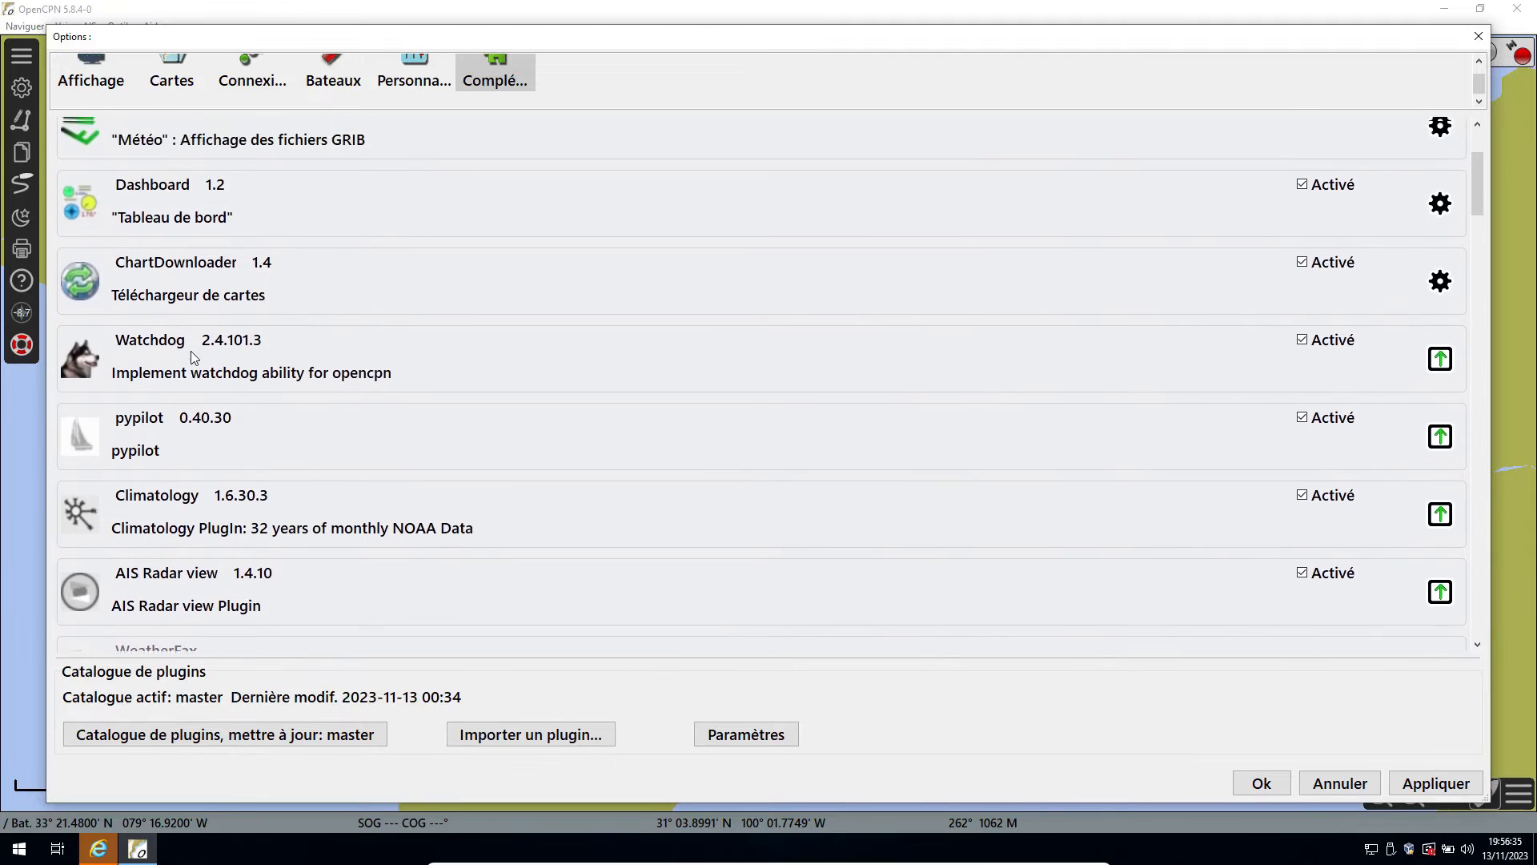
{"action": "scroll", "coordinate": [192, 355], "scroll_direction": "up", "scroll_amount": 4}
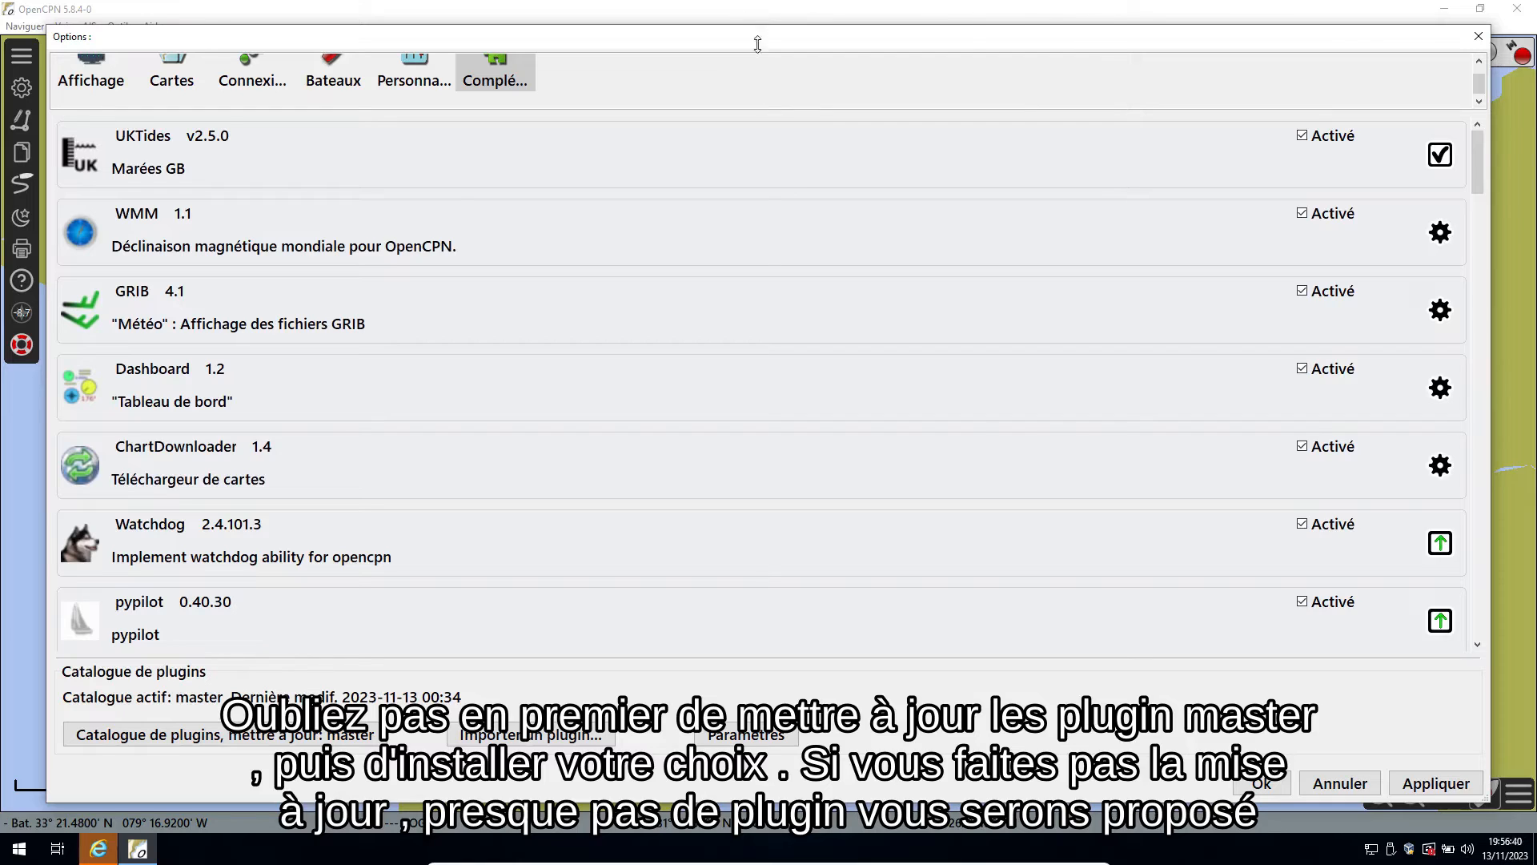
{"action": "left_click", "coordinate": [158, 162]}
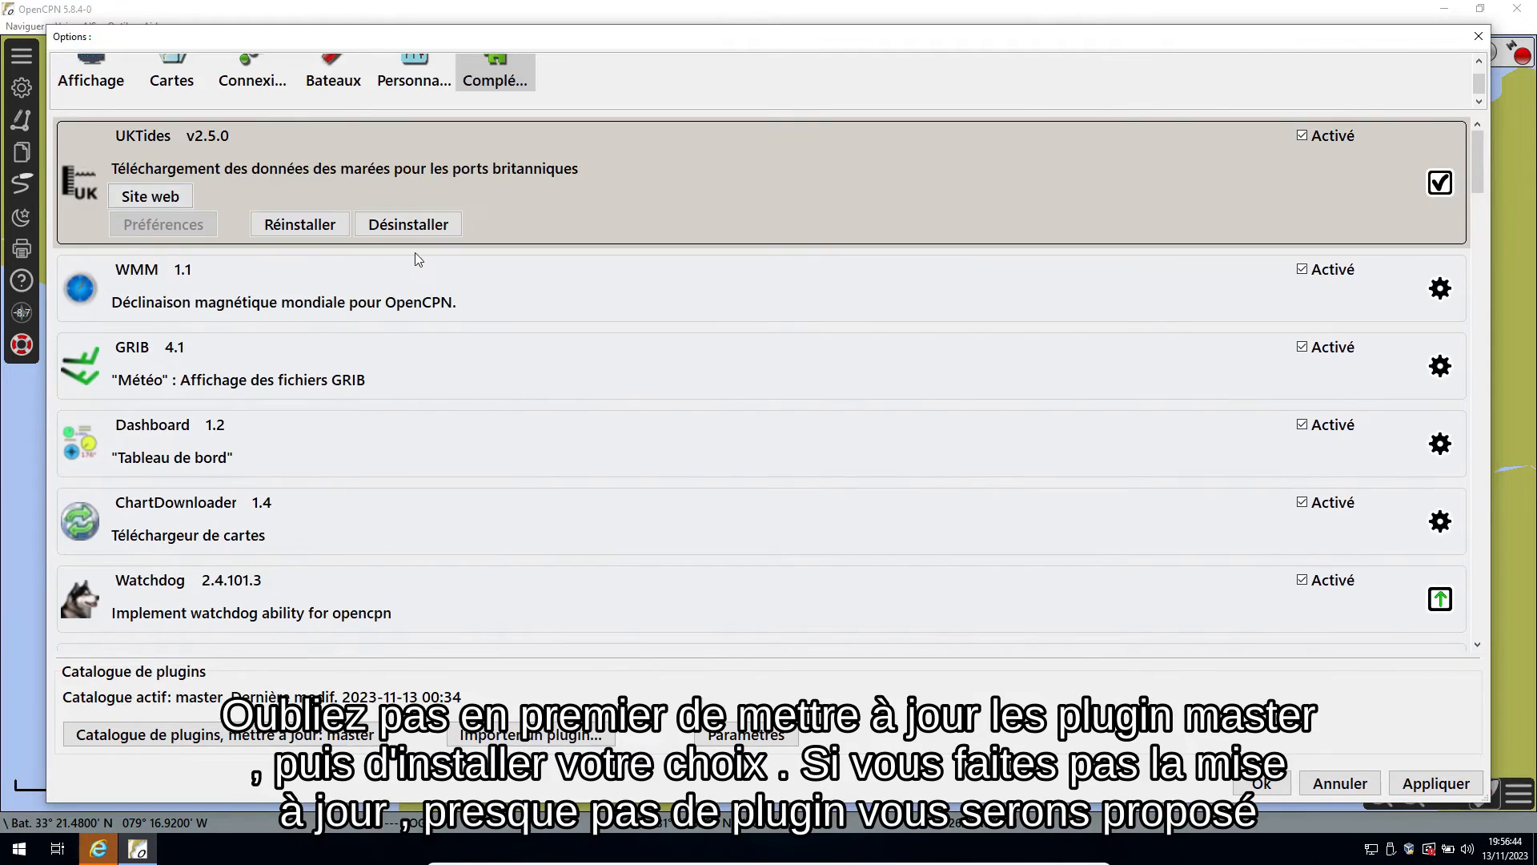
{"action": "left_click", "coordinate": [410, 228]}
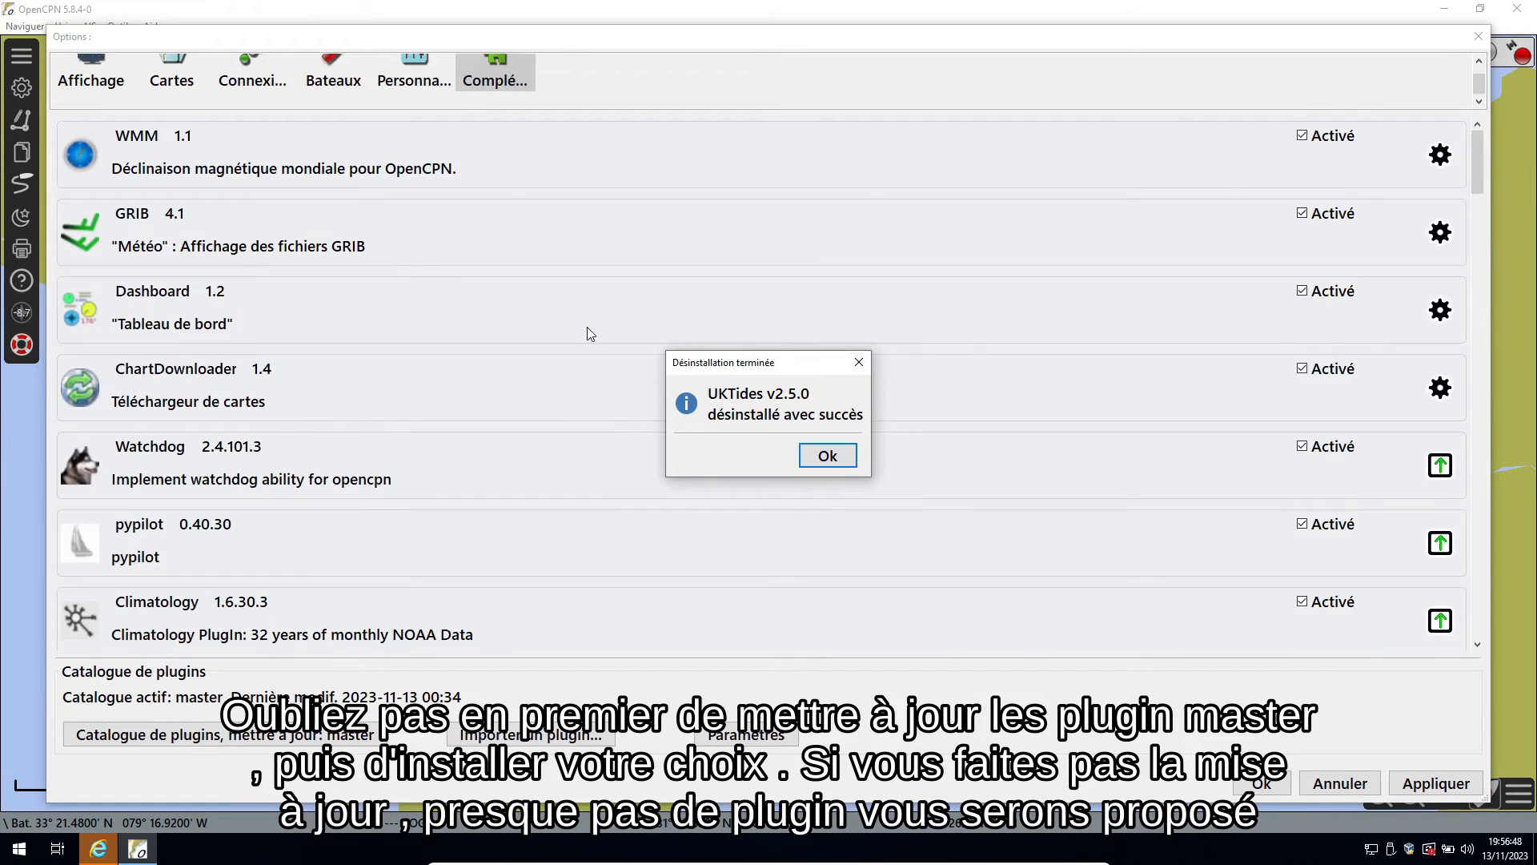
{"action": "left_click", "coordinate": [832, 458]}
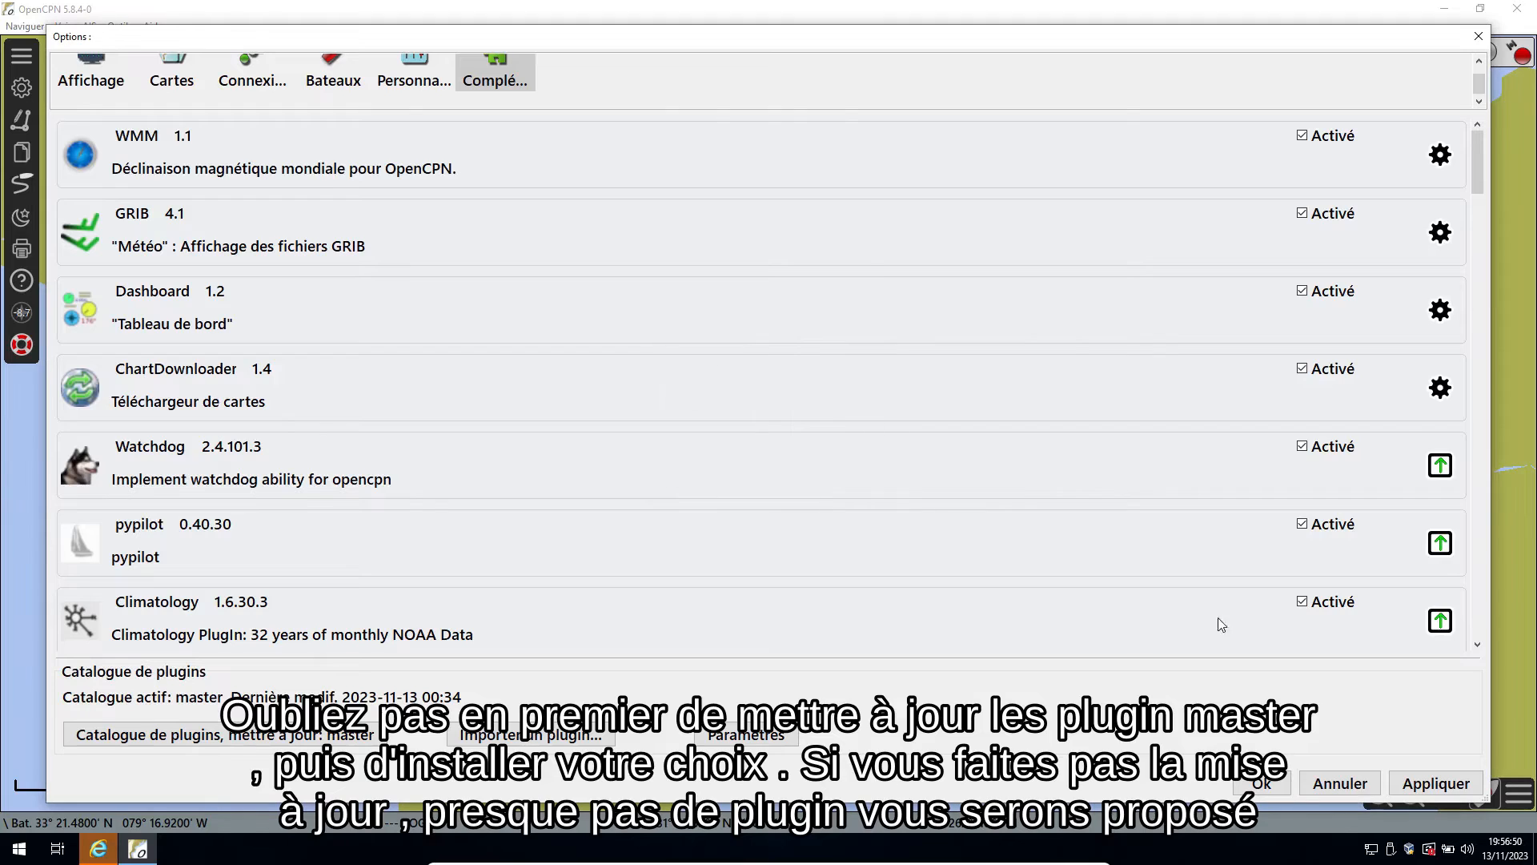
Apply the plugin options and close the options window.
{"action": "left_click", "coordinate": [1430, 784]}
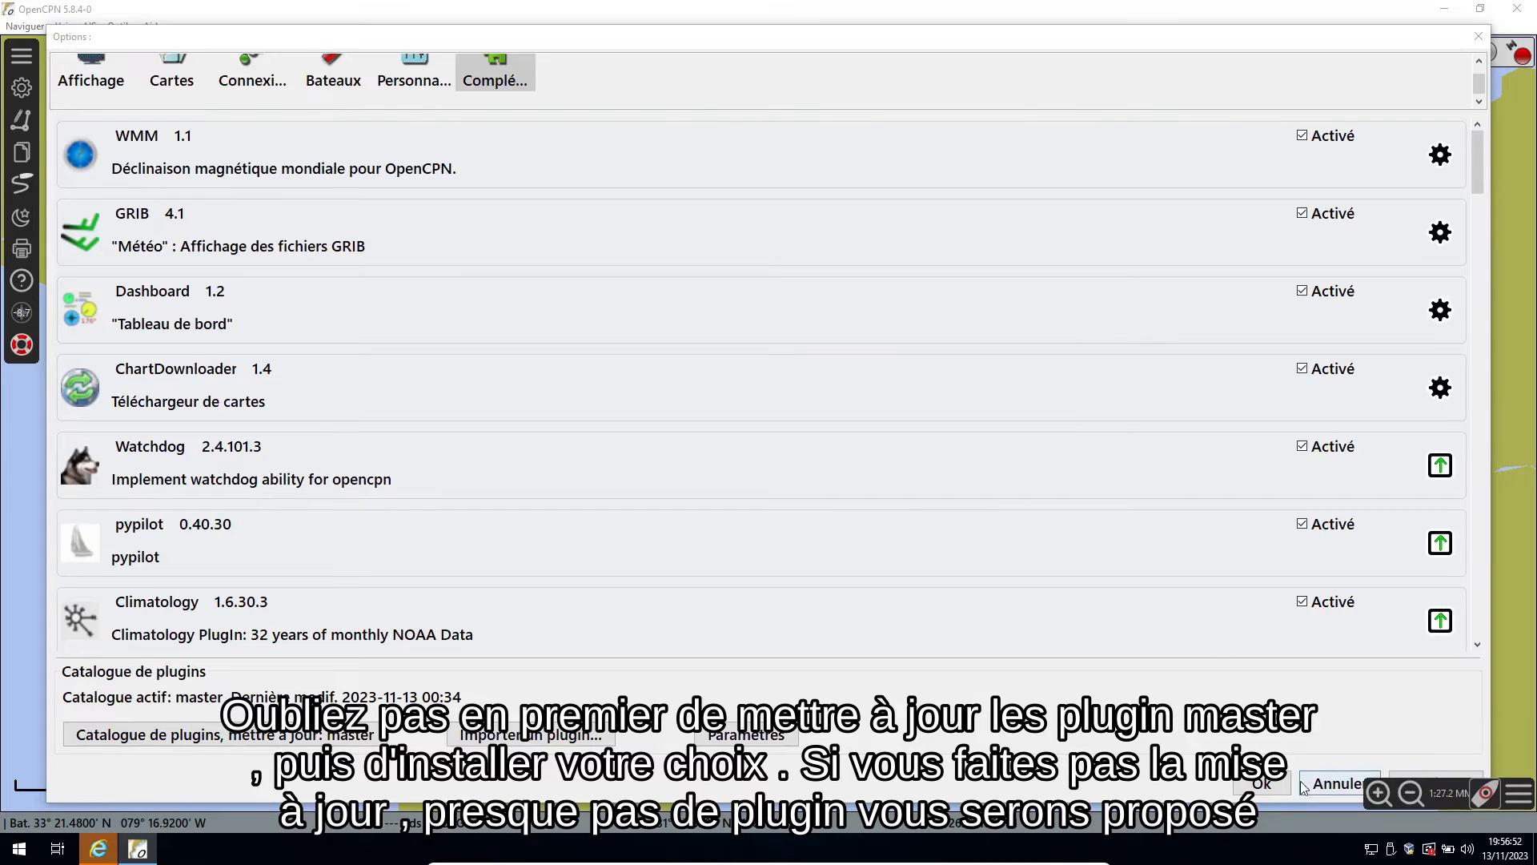
{"action": "left_click", "coordinate": [1335, 783]}
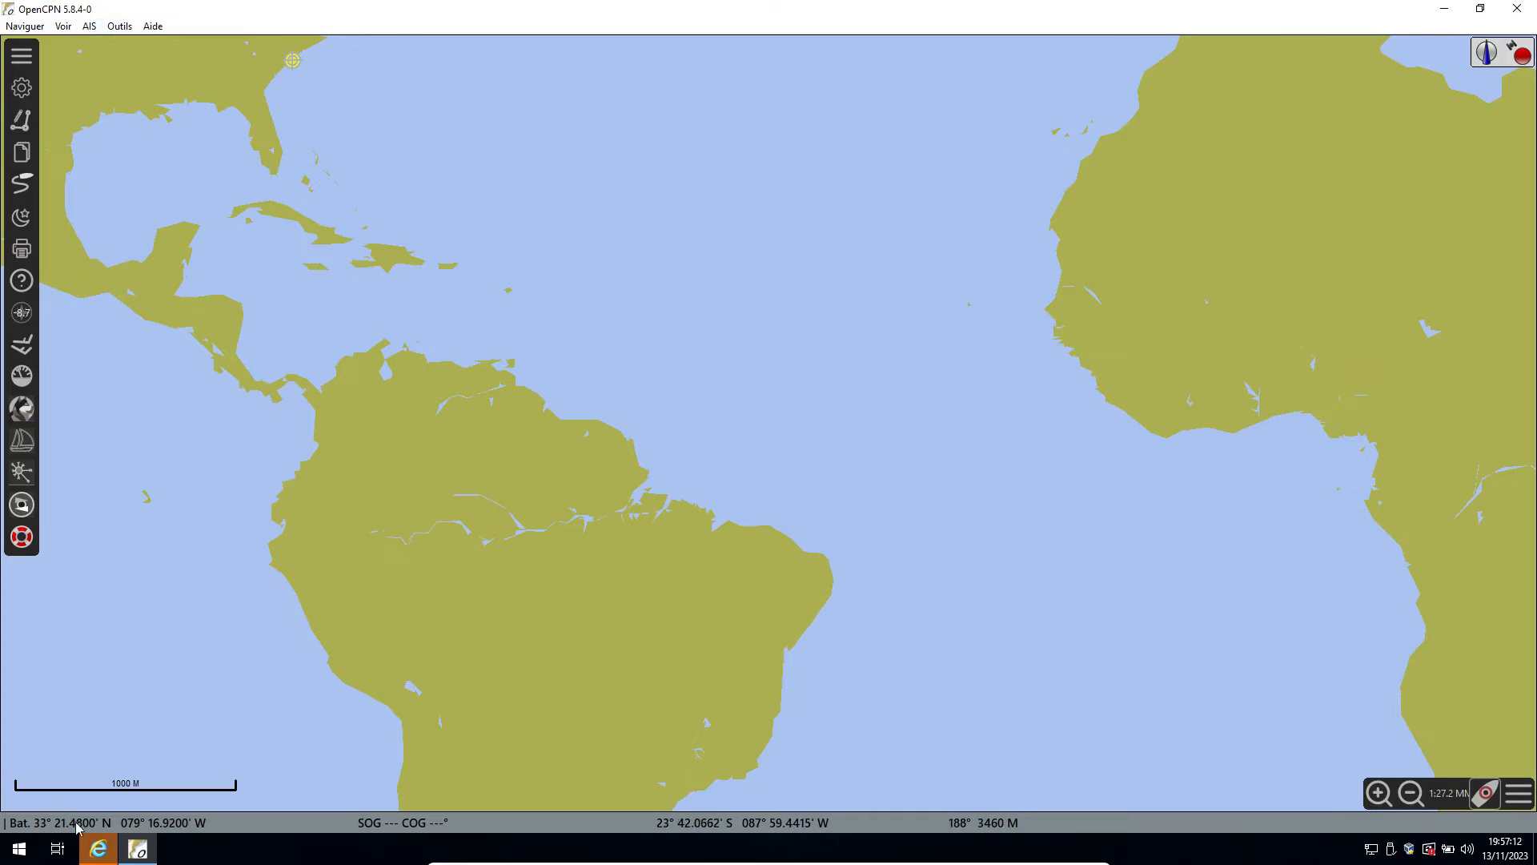
Open the Climatologie plugin, accept downloading its missing data, and display the Vent and Courants layers on the chart.
{"action": "left_click", "coordinate": [28, 479]}
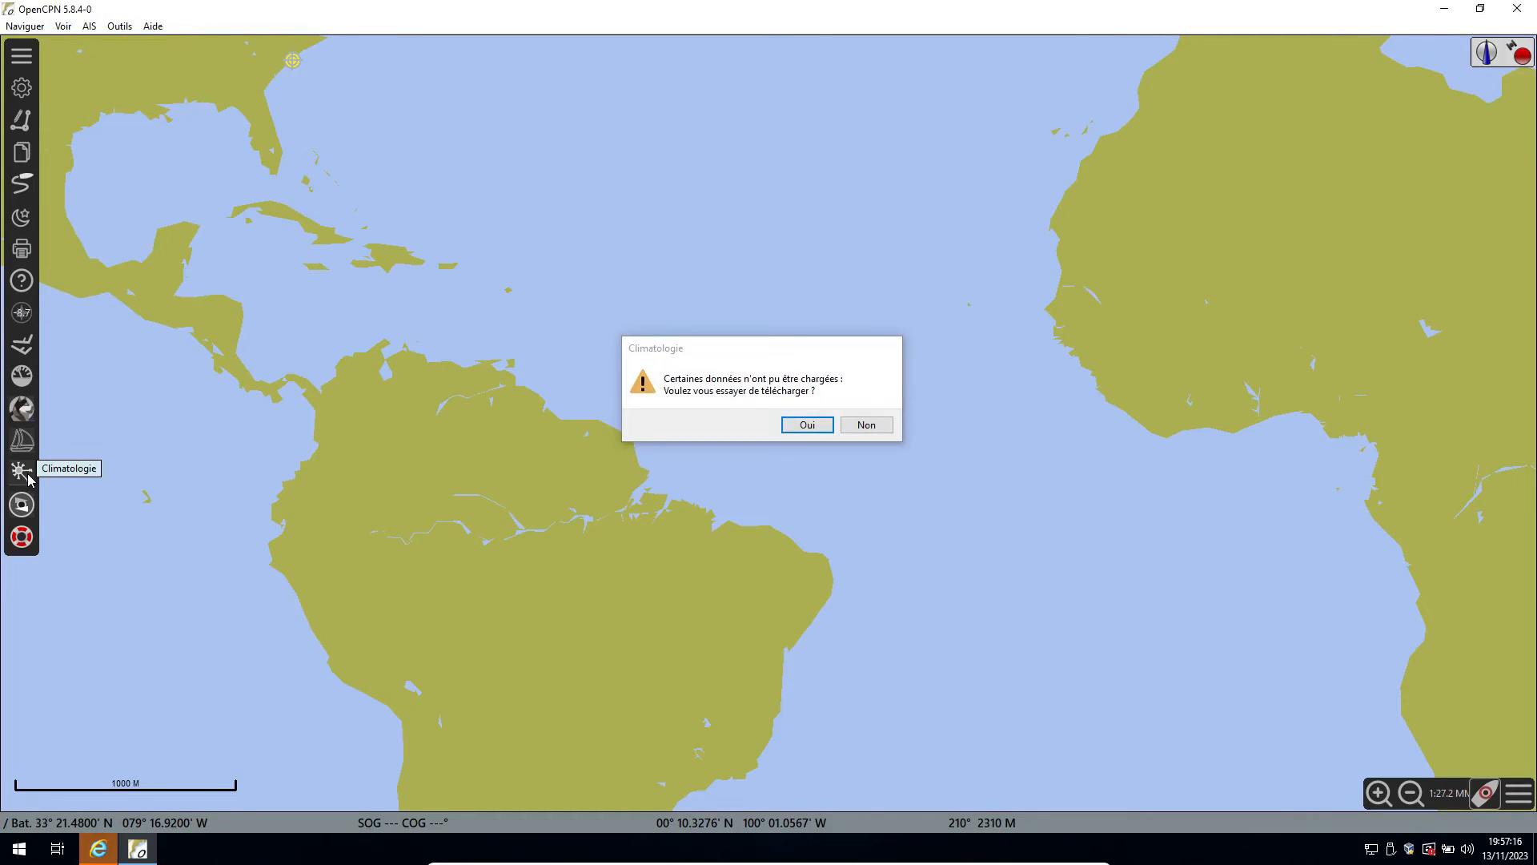
{"action": "left_click", "coordinate": [805, 425]}
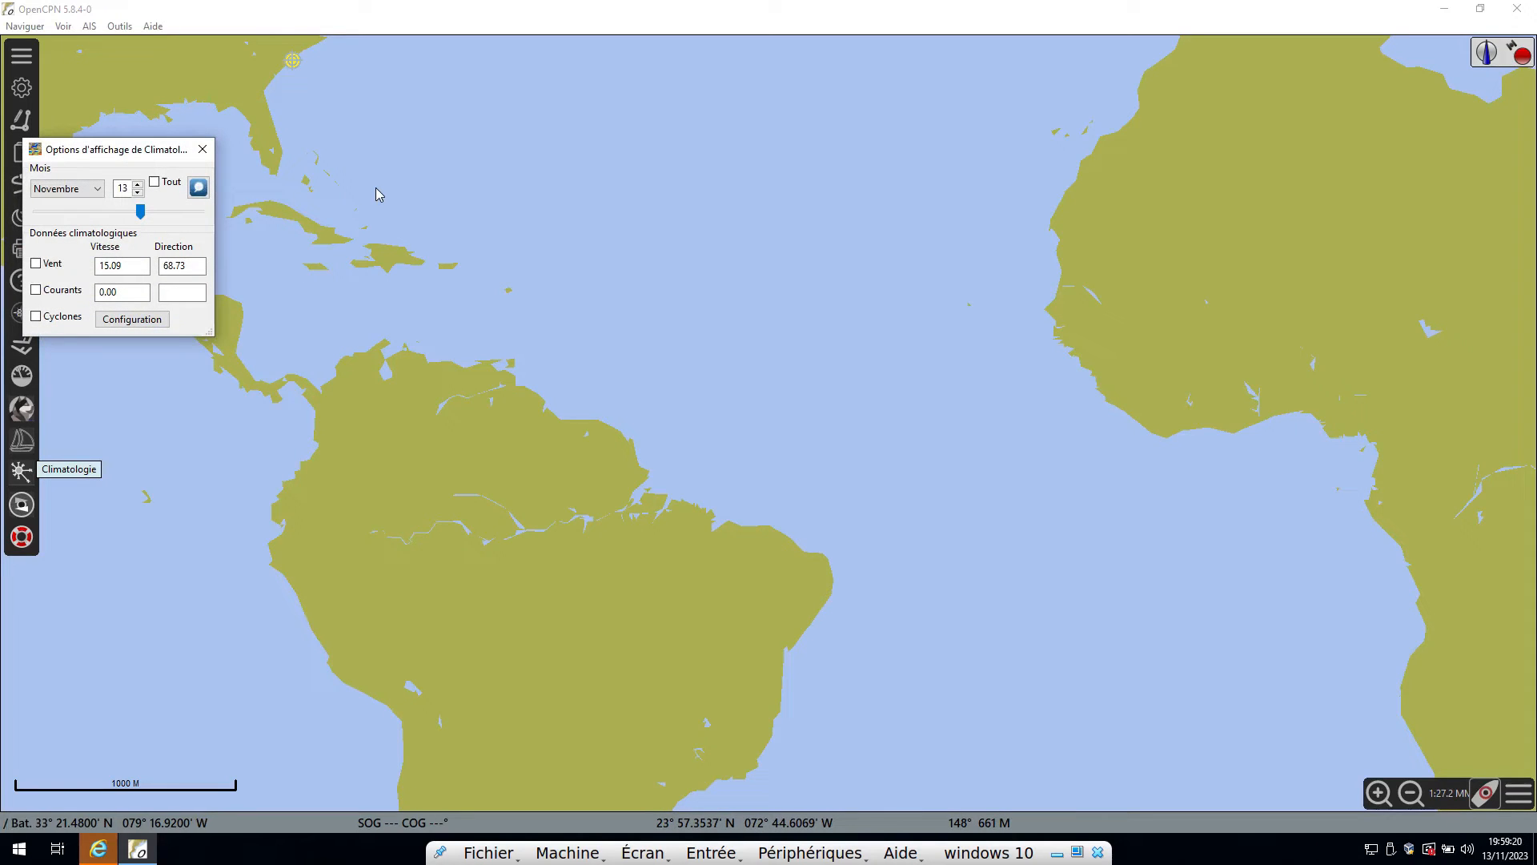
{"action": "left_click", "coordinate": [35, 264]}
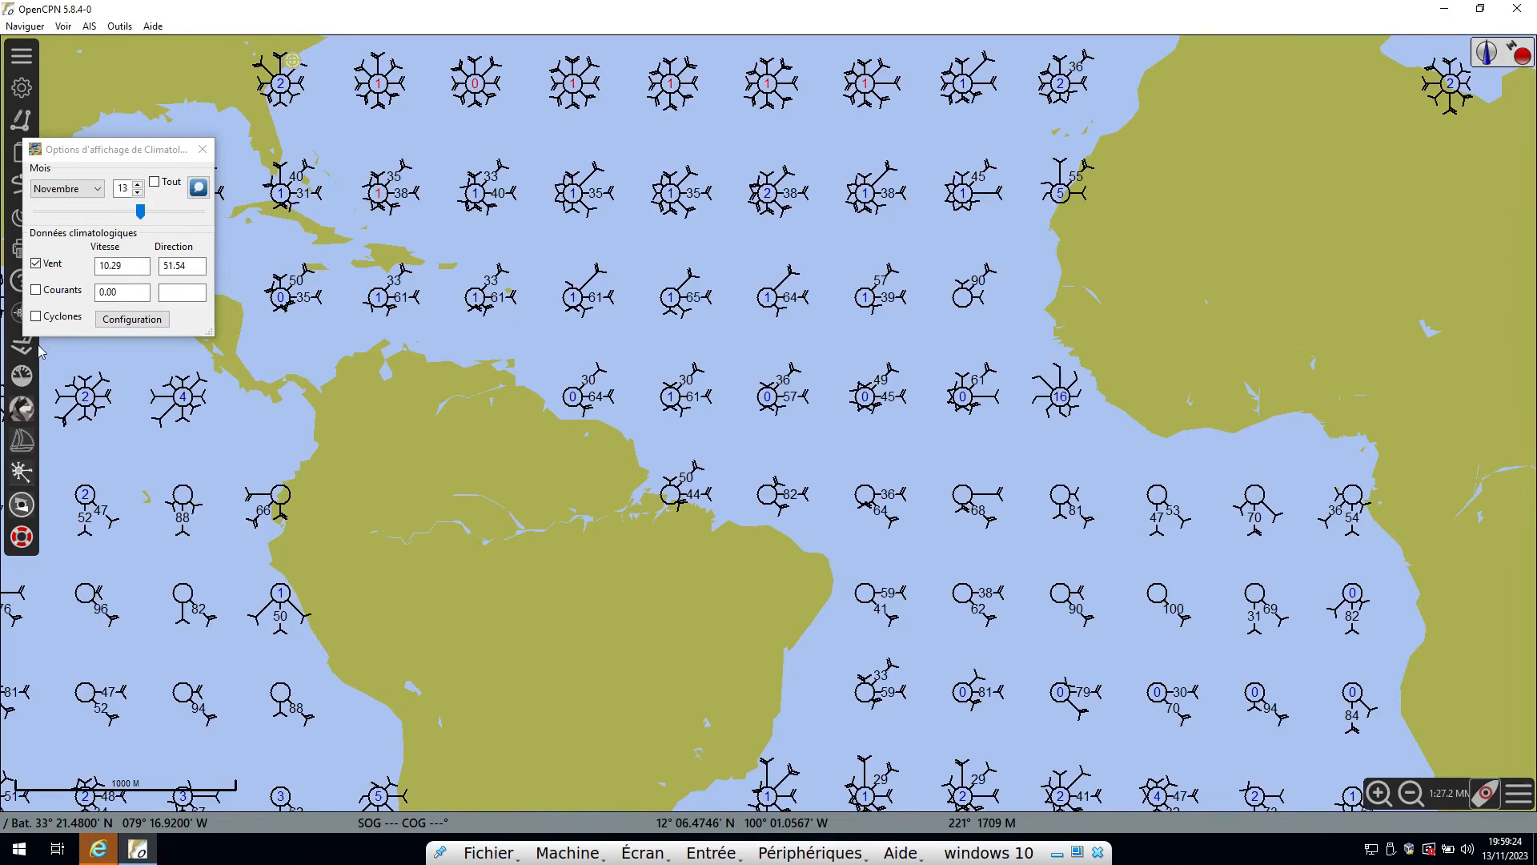
{"action": "left_click", "coordinate": [35, 291]}
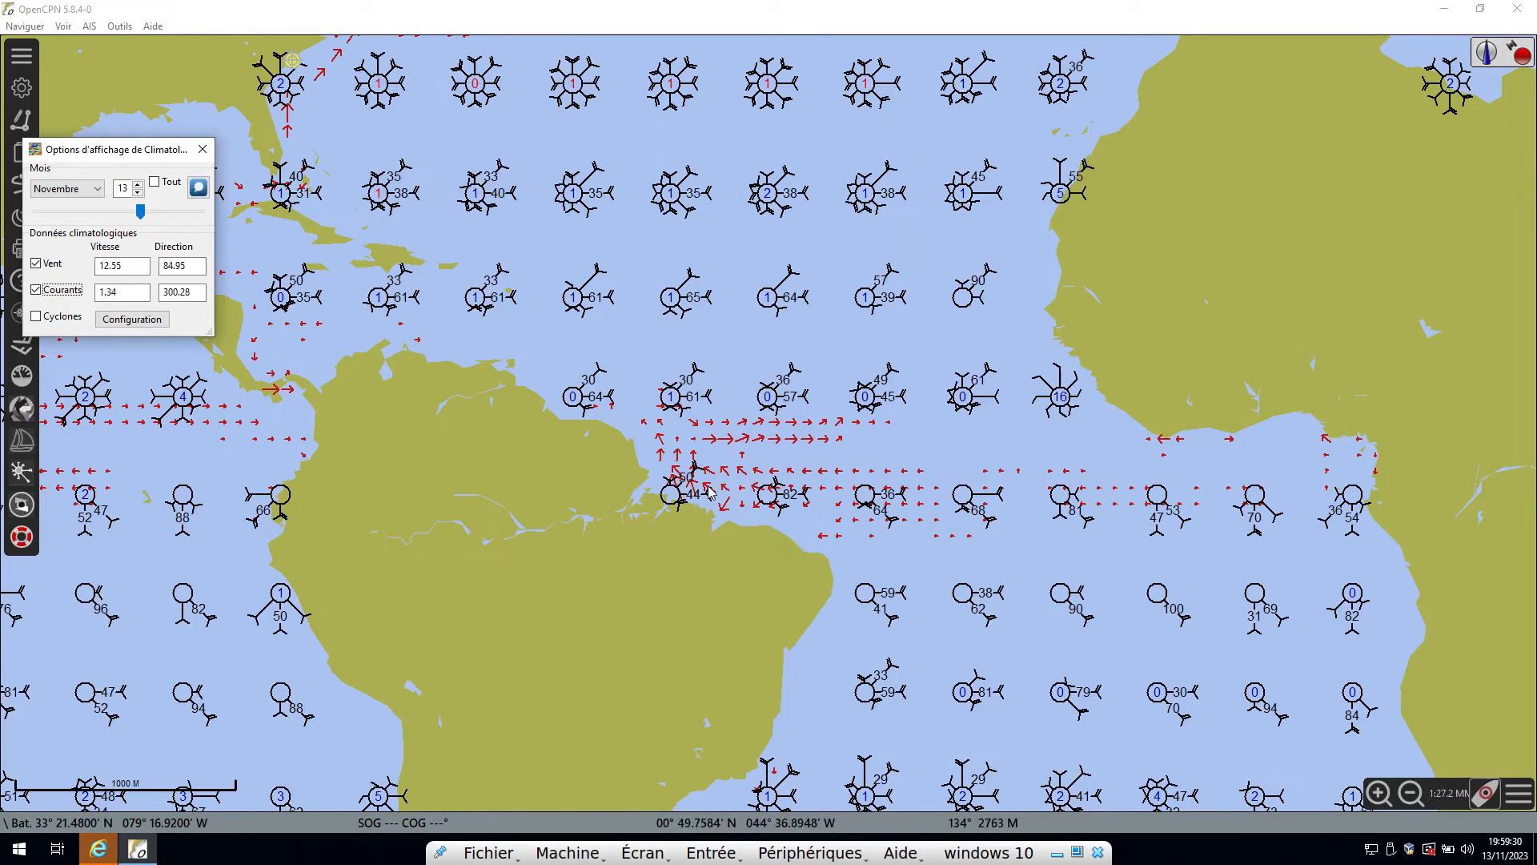
Display the Cyclones layer on the chart and close the Climatologie display options.
{"action": "left_click", "coordinate": [36, 317]}
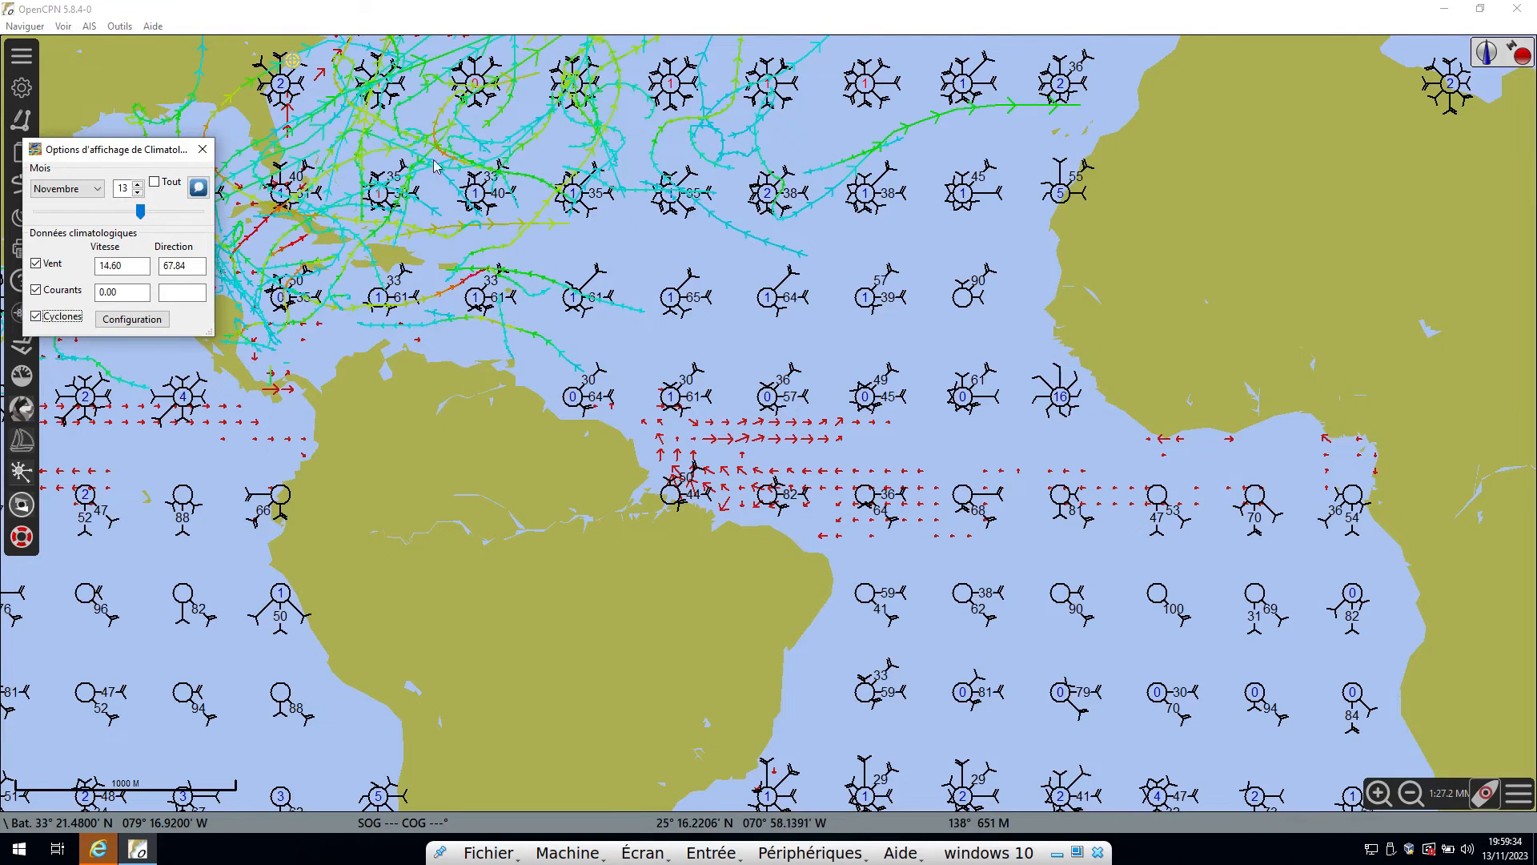
{"action": "left_click", "coordinate": [203, 149]}
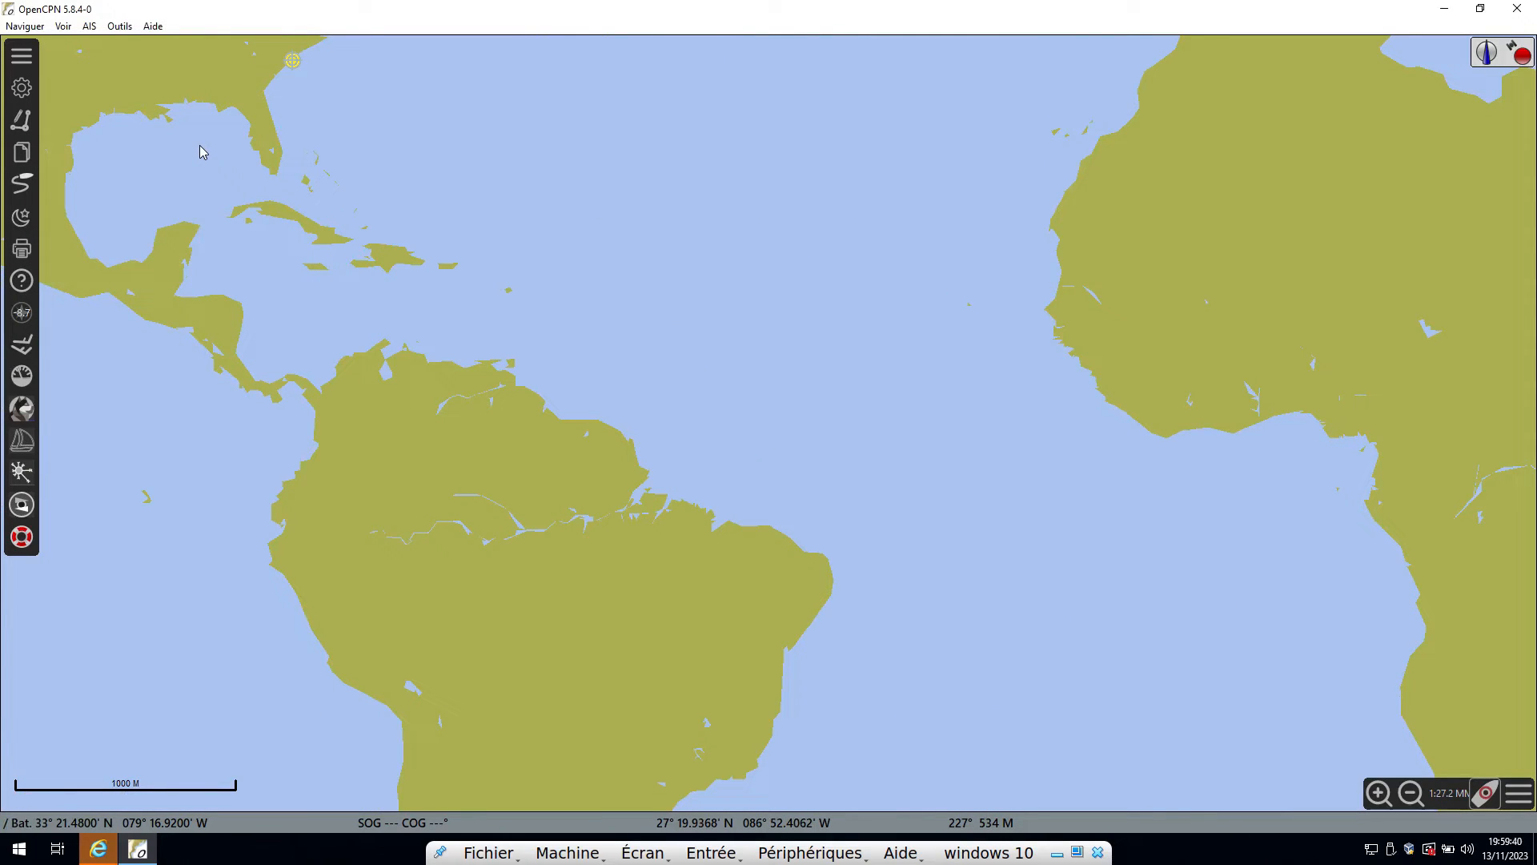
Leave the virtual machine's full screen to view the USB GPS receiver page in Firefox, then return to OpenCPN in full screen.
{"action": "left_click", "coordinate": [643, 851]}
{"action": "left_click", "coordinate": [722, 654]}
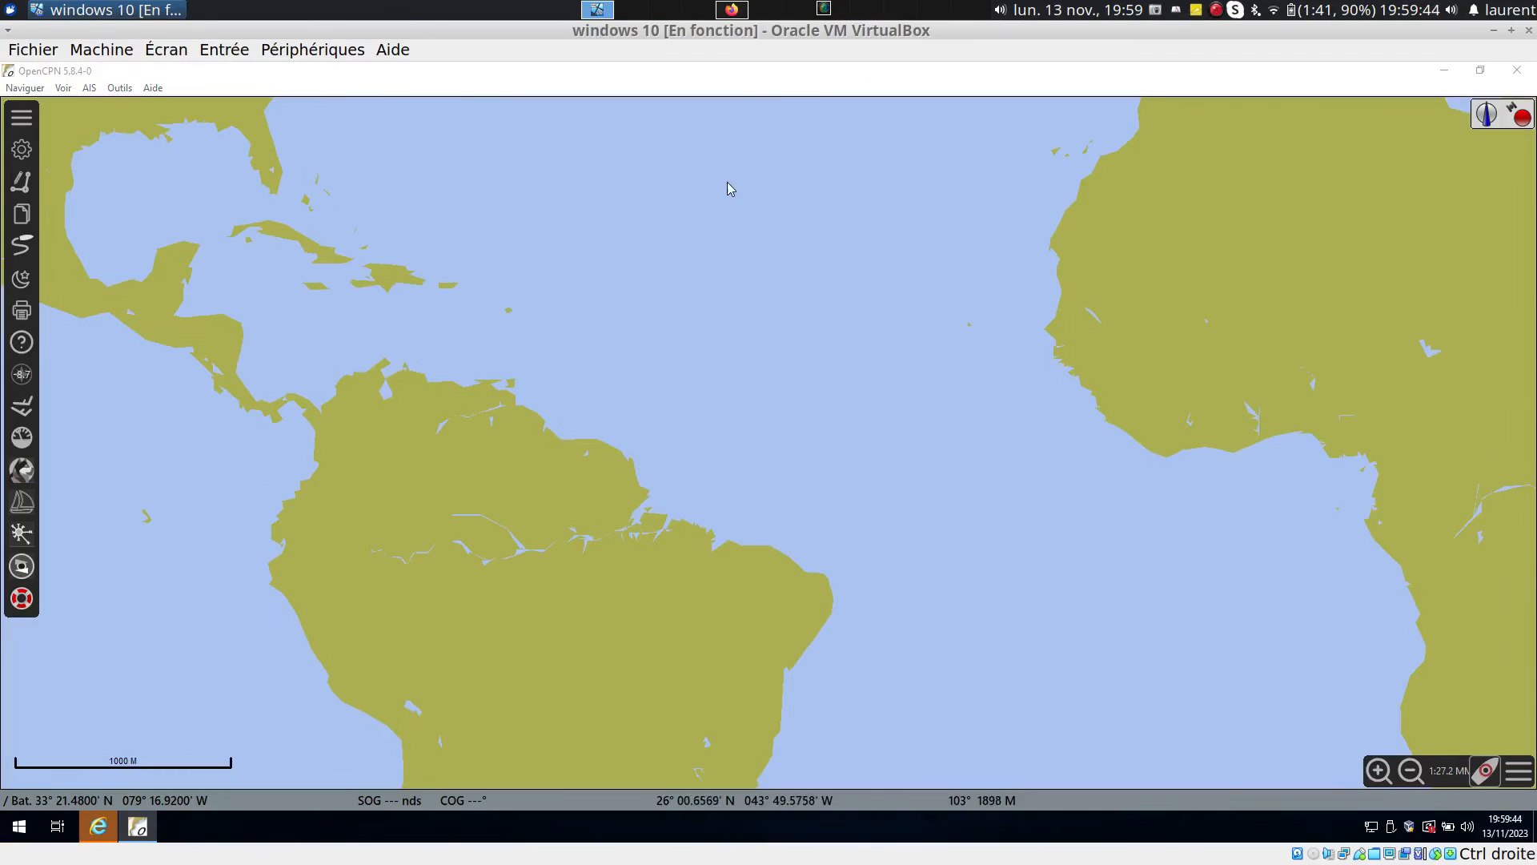
{"action": "left_click", "coordinate": [733, 11]}
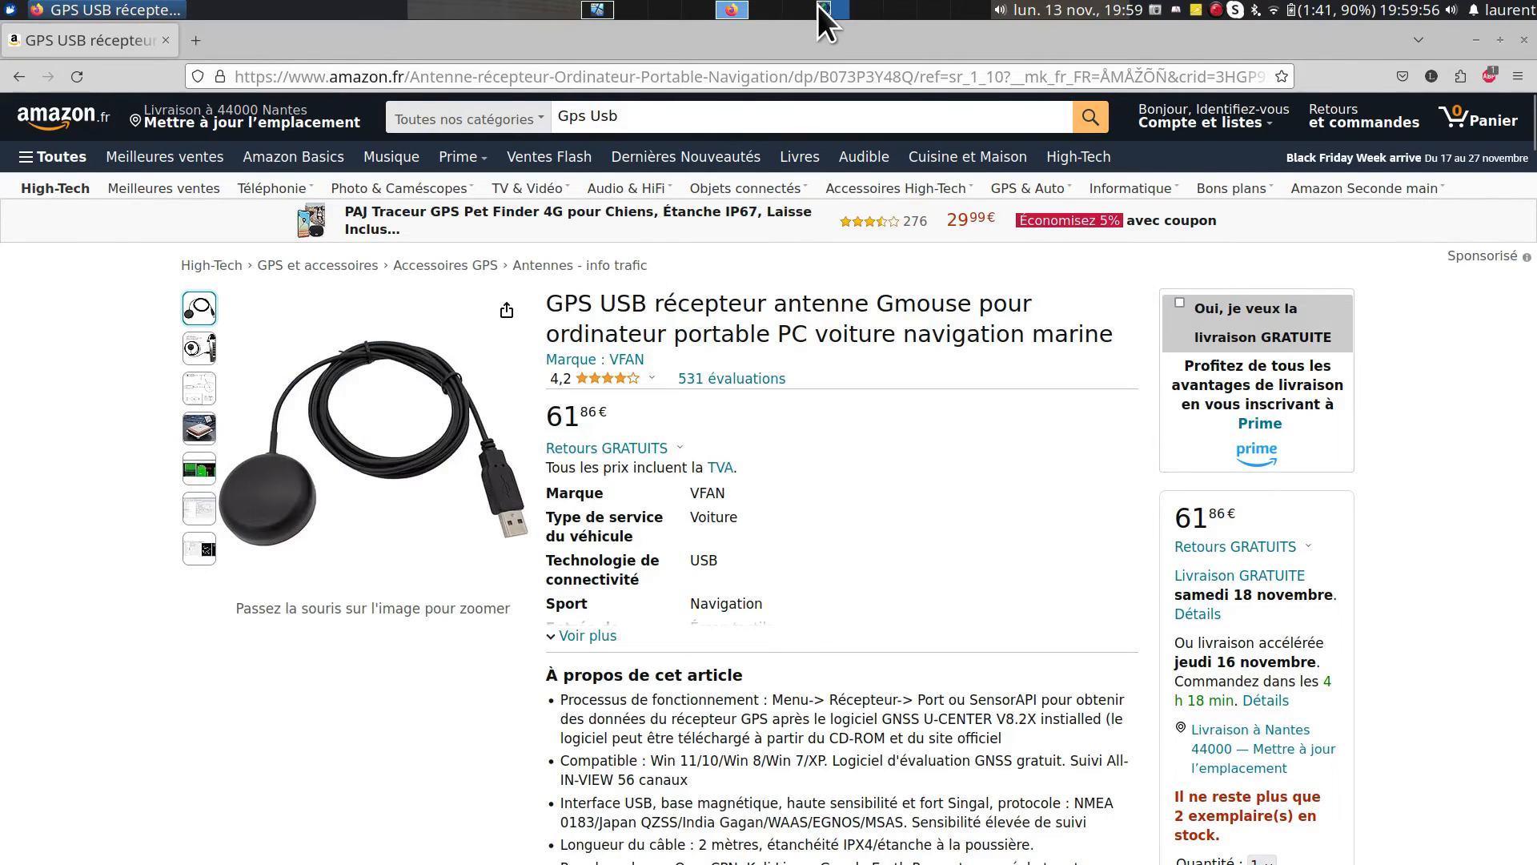
{"action": "left_click", "coordinate": [599, 9]}
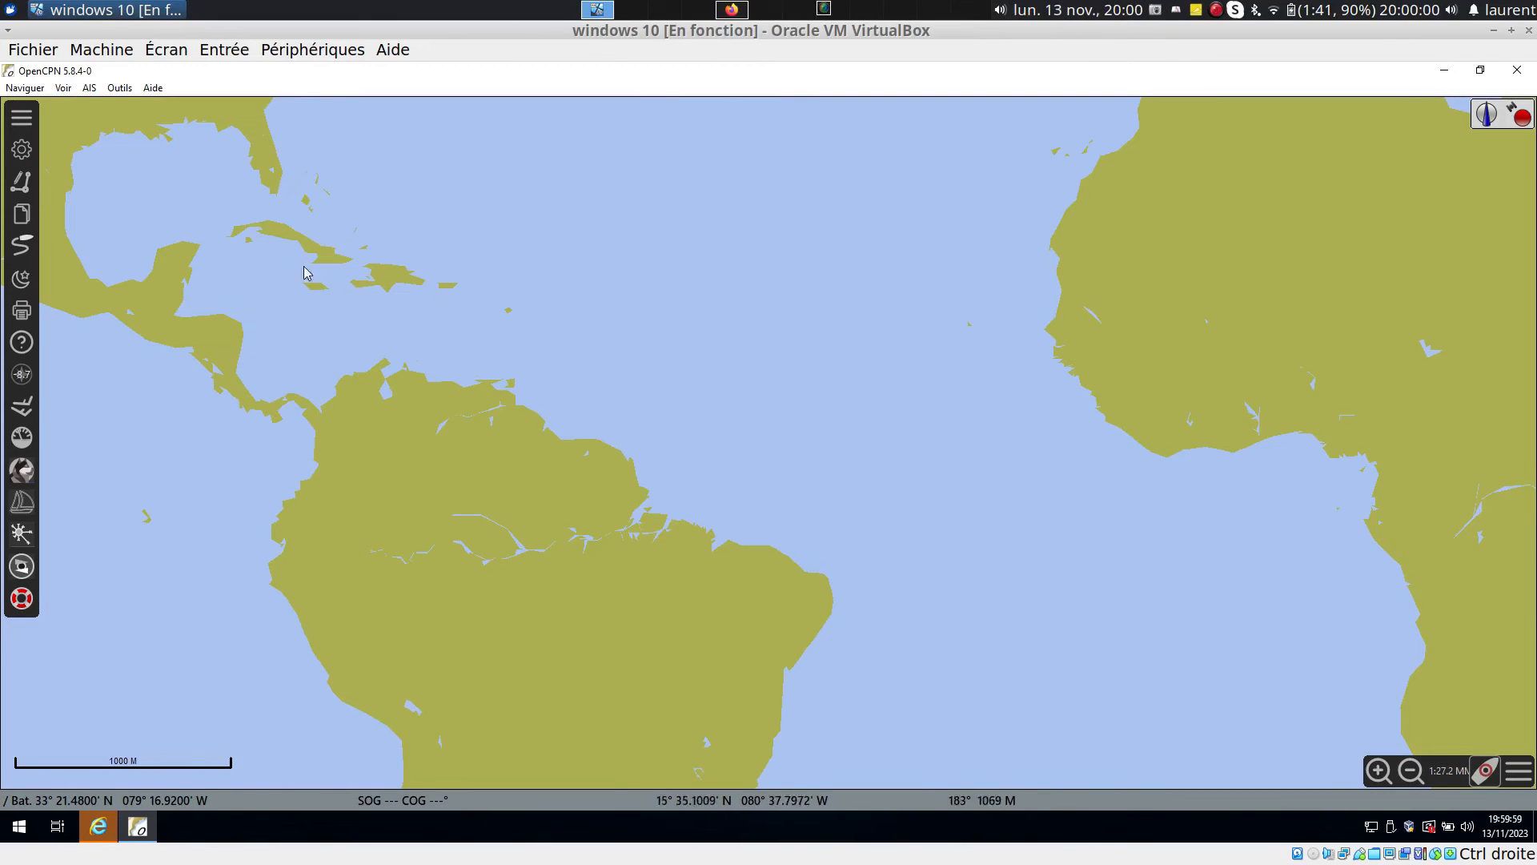
{"action": "left_click", "coordinate": [159, 46]}
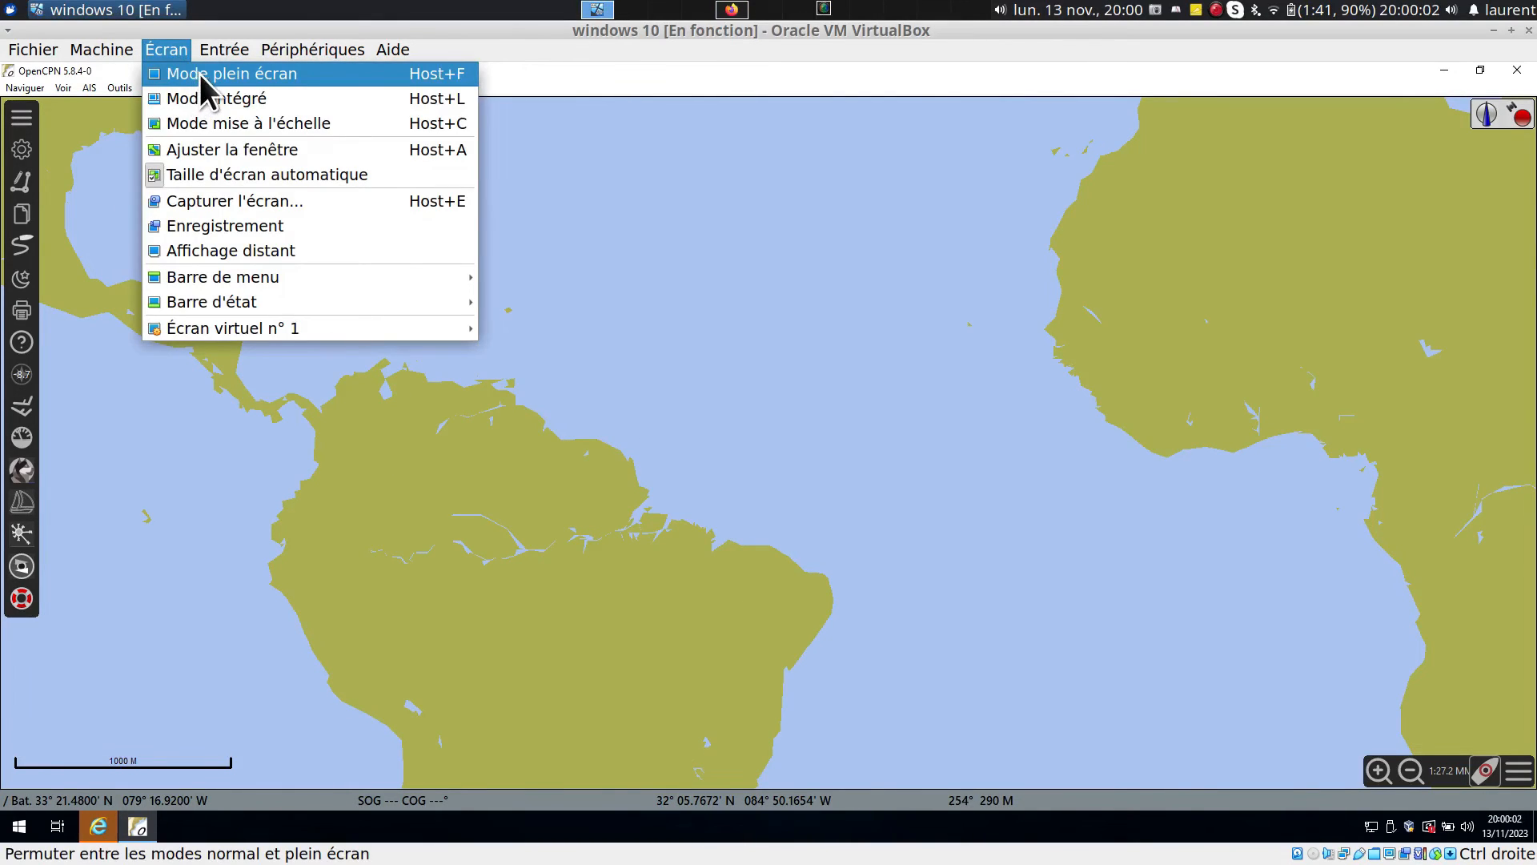
{"action": "left_click", "coordinate": [200, 74]}
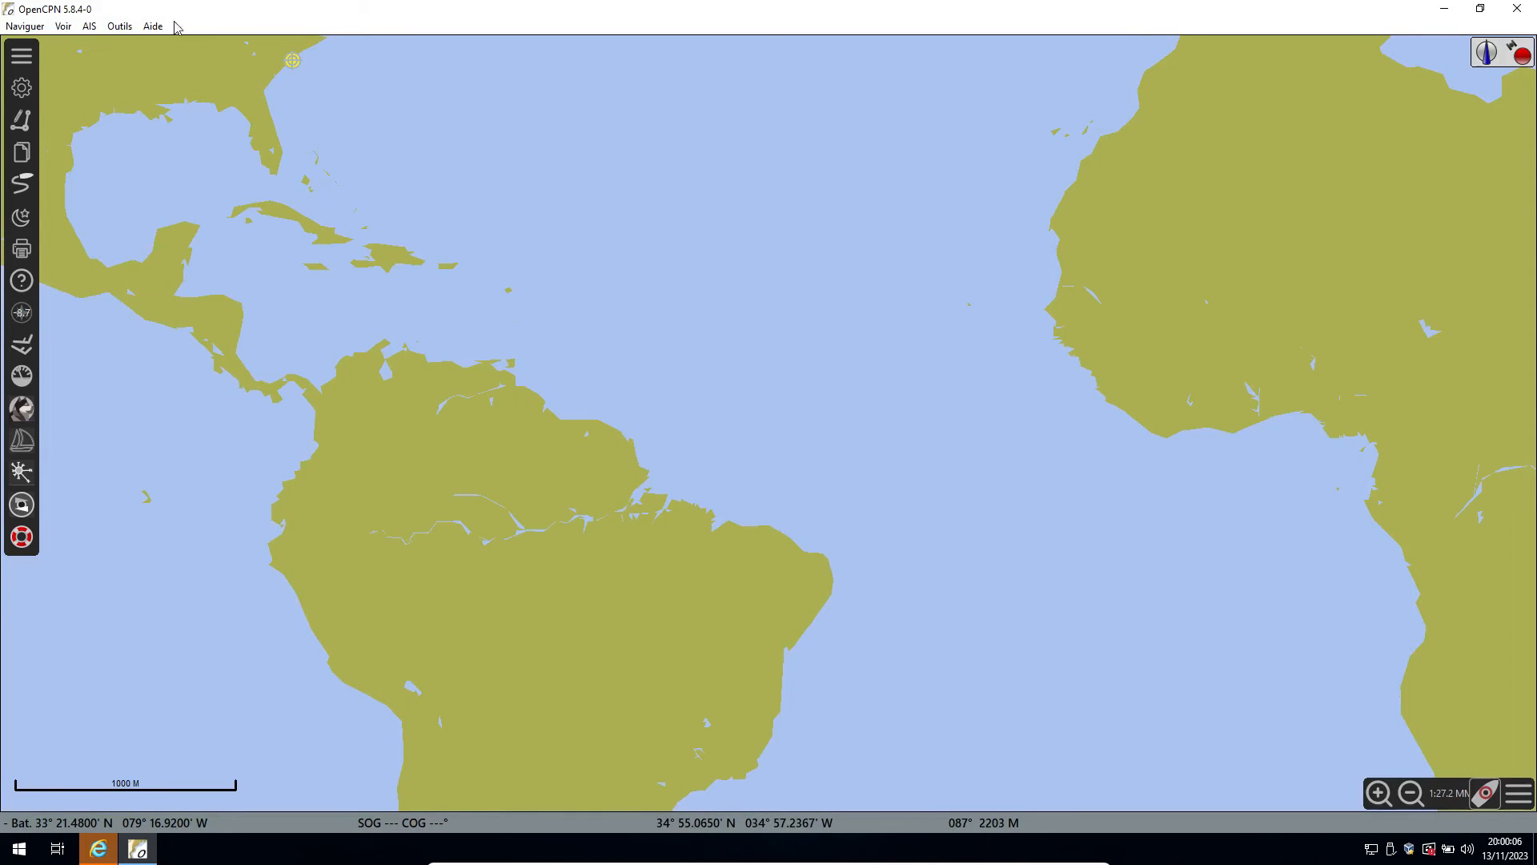
Quit OpenCPN and relaunch version 5.8.4 from its desktop shortcut.
{"action": "left_click", "coordinate": [32, 26]}
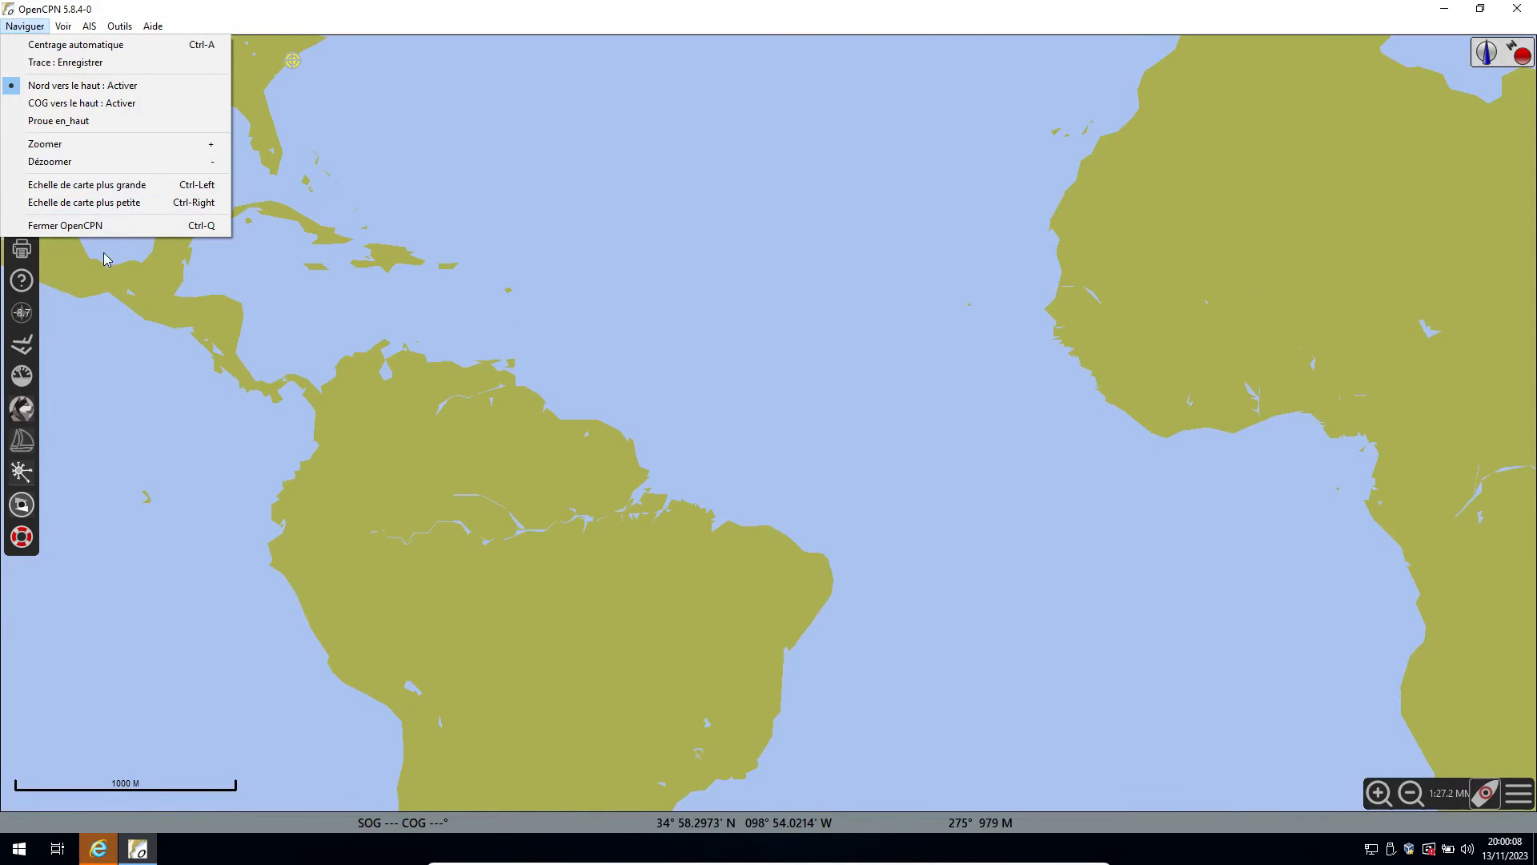
{"action": "left_click", "coordinate": [108, 225]}
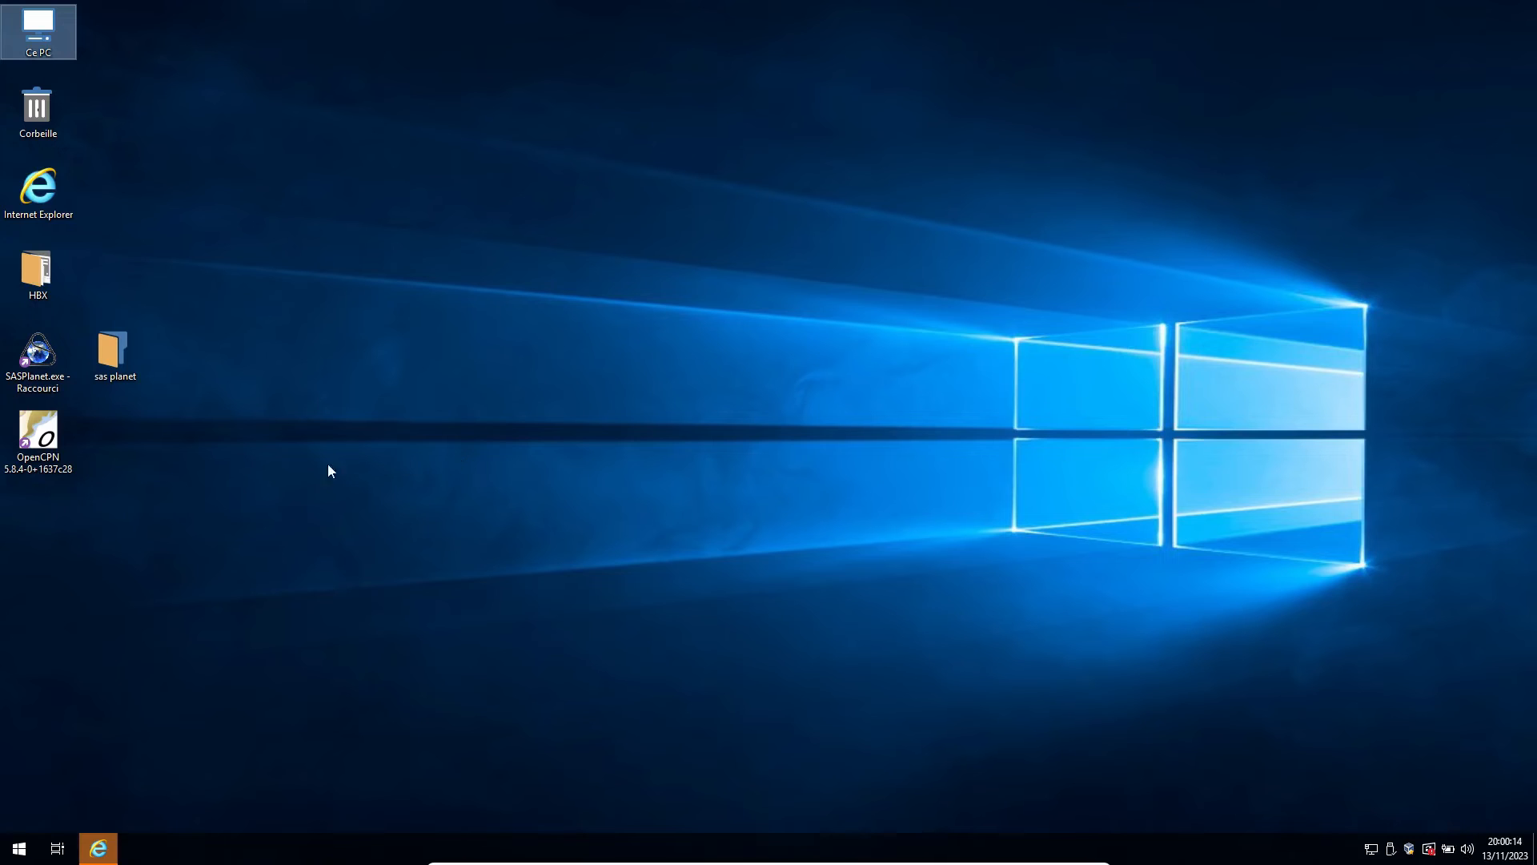
{"action": "right_click", "coordinate": [56, 449]}
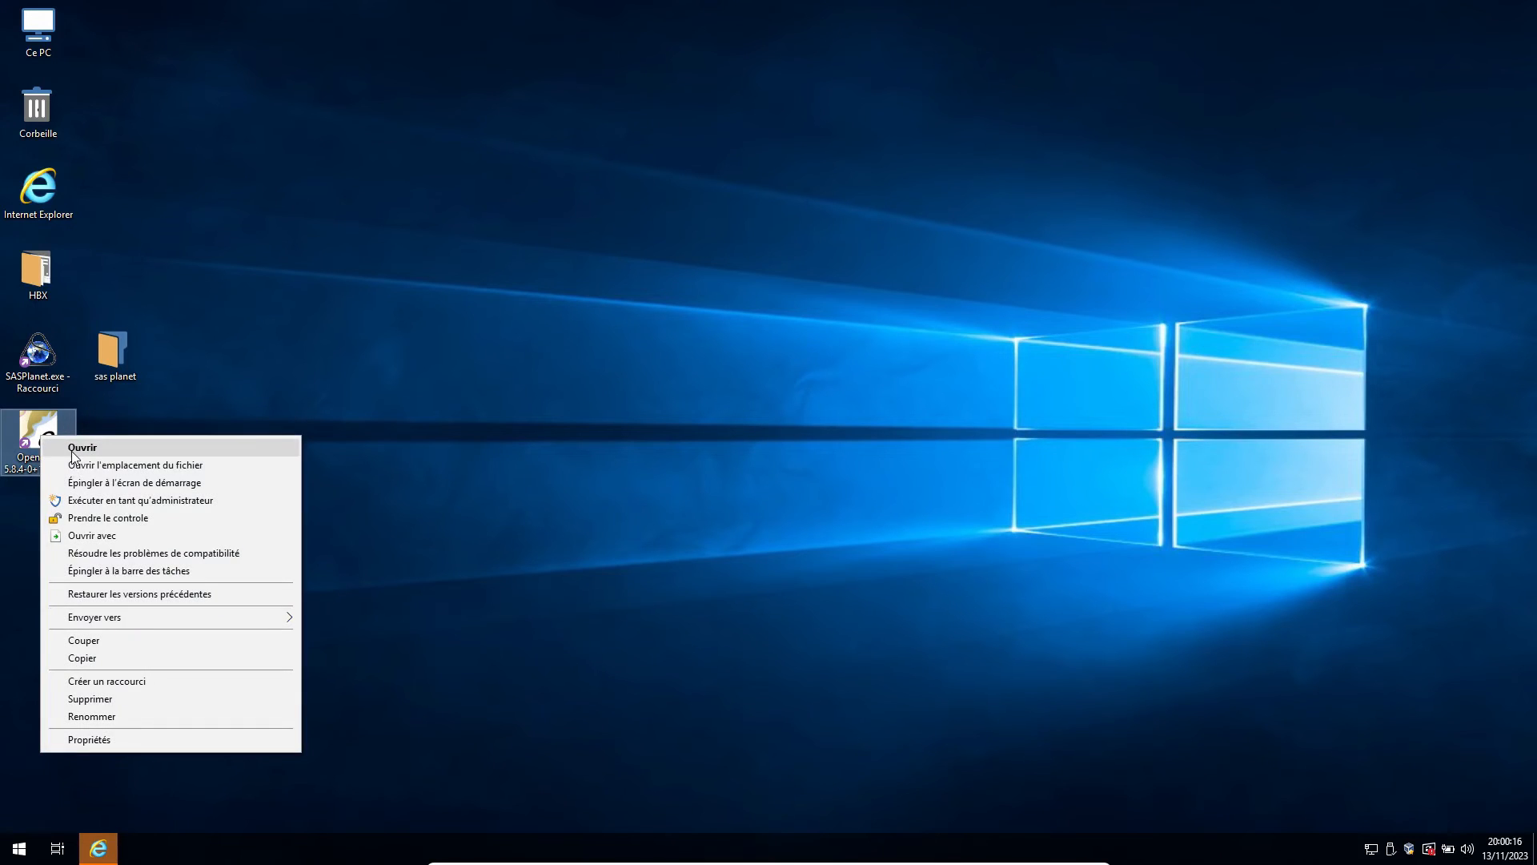
{"action": "left_click", "coordinate": [72, 447]}
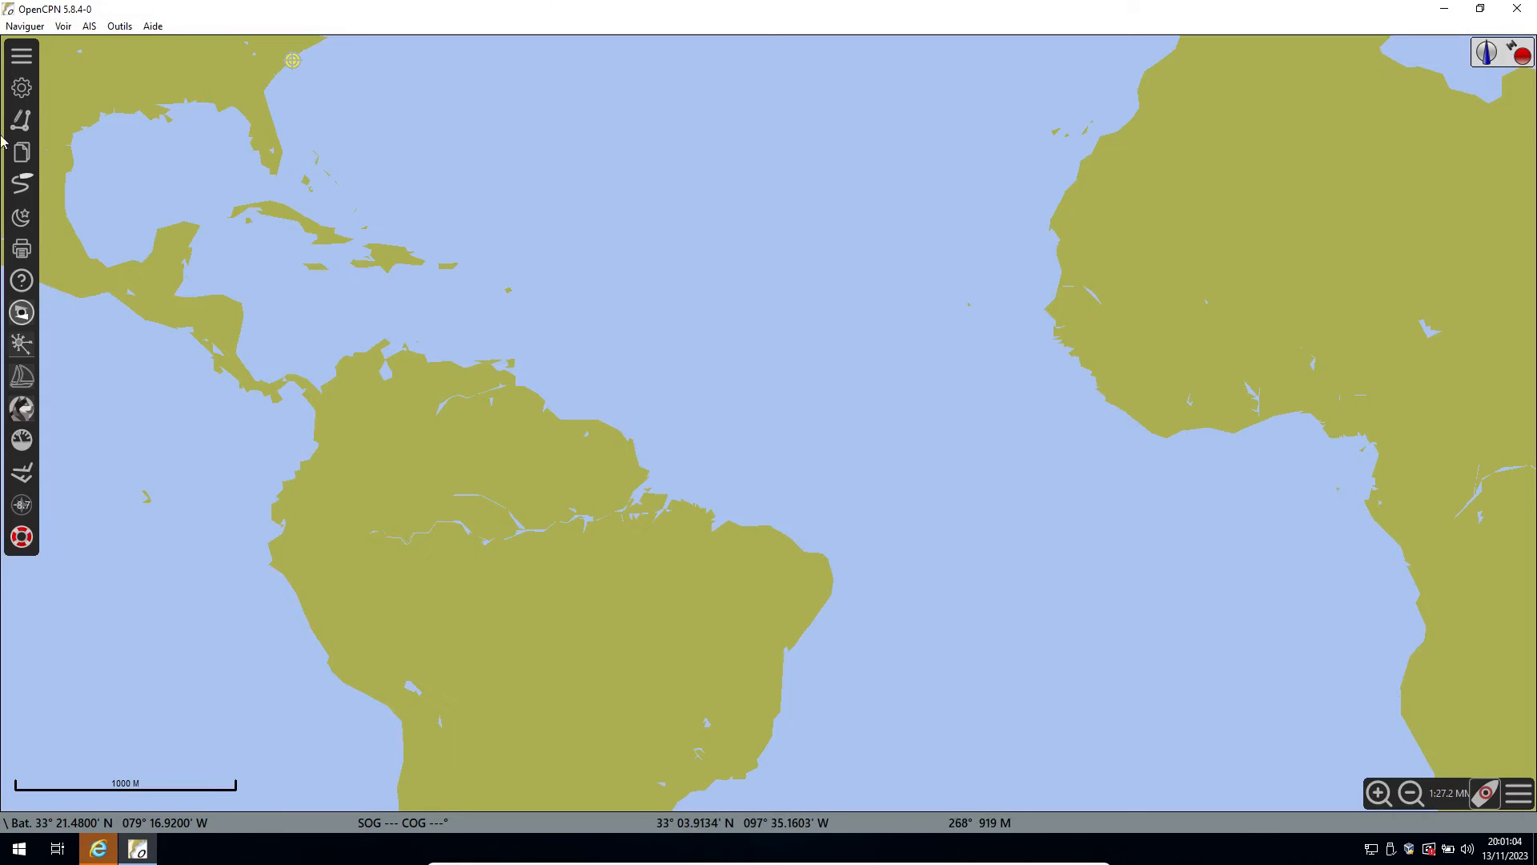
Add a serial connection in the options and assign it the COM3 Silicon Labs CP210x USB to UART Bridge port.
{"action": "left_click", "coordinate": [19, 88]}
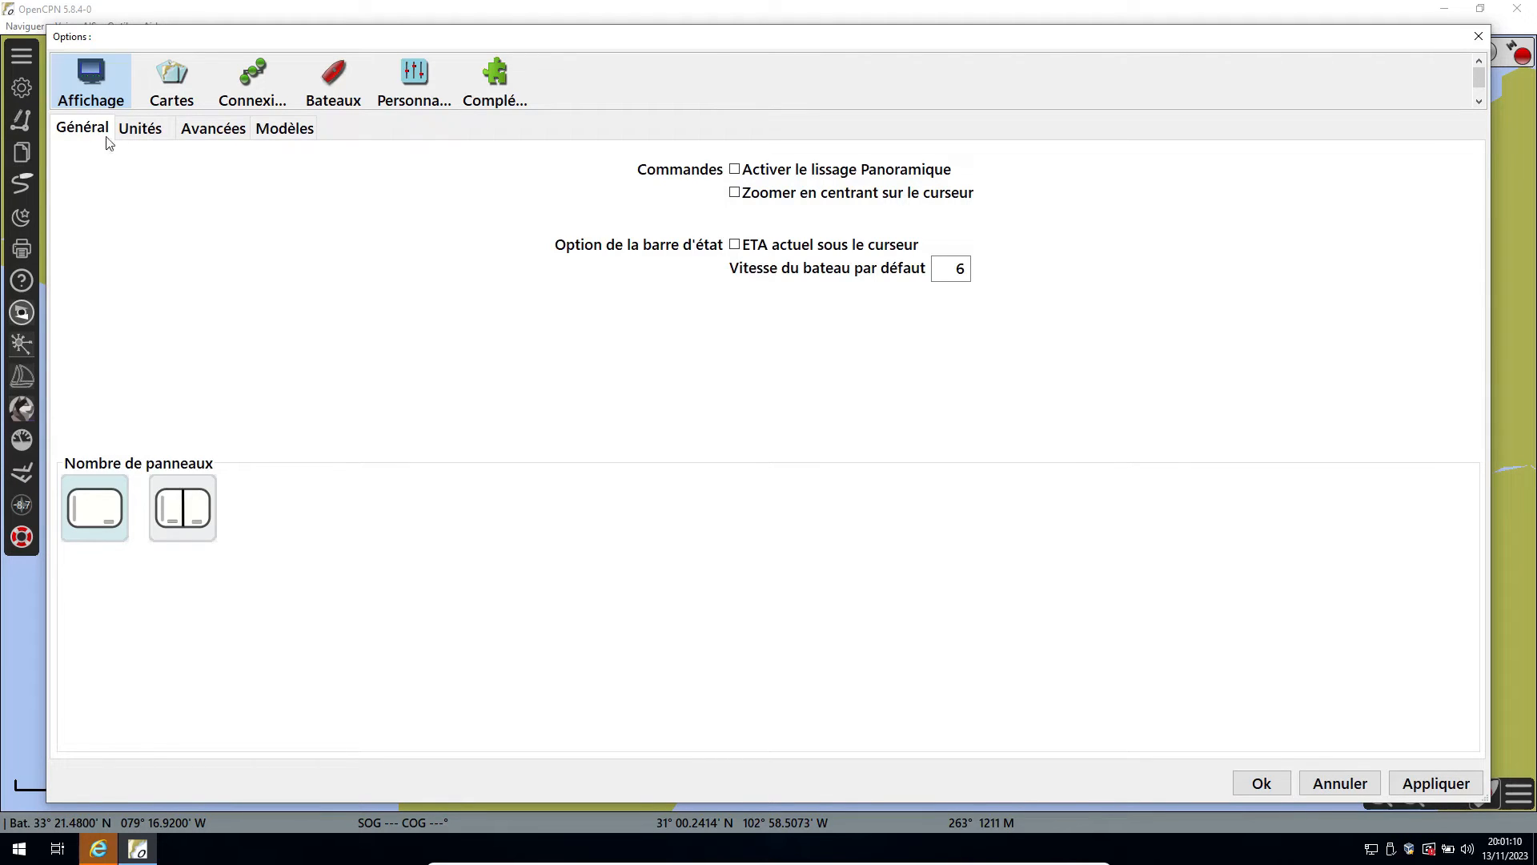
{"action": "left_click", "coordinate": [224, 98]}
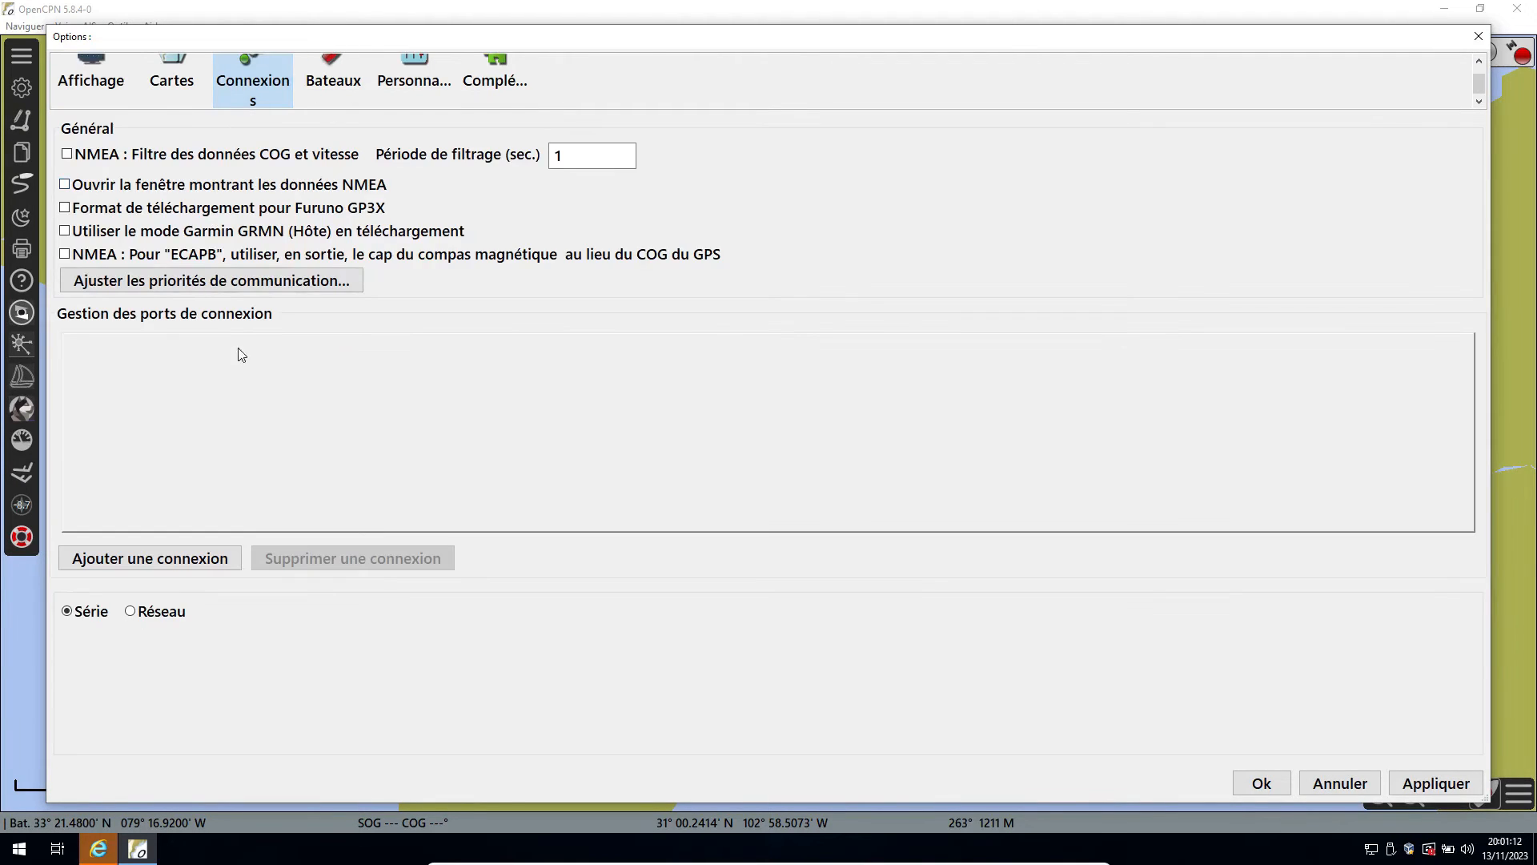
{"action": "left_click", "coordinate": [190, 561]}
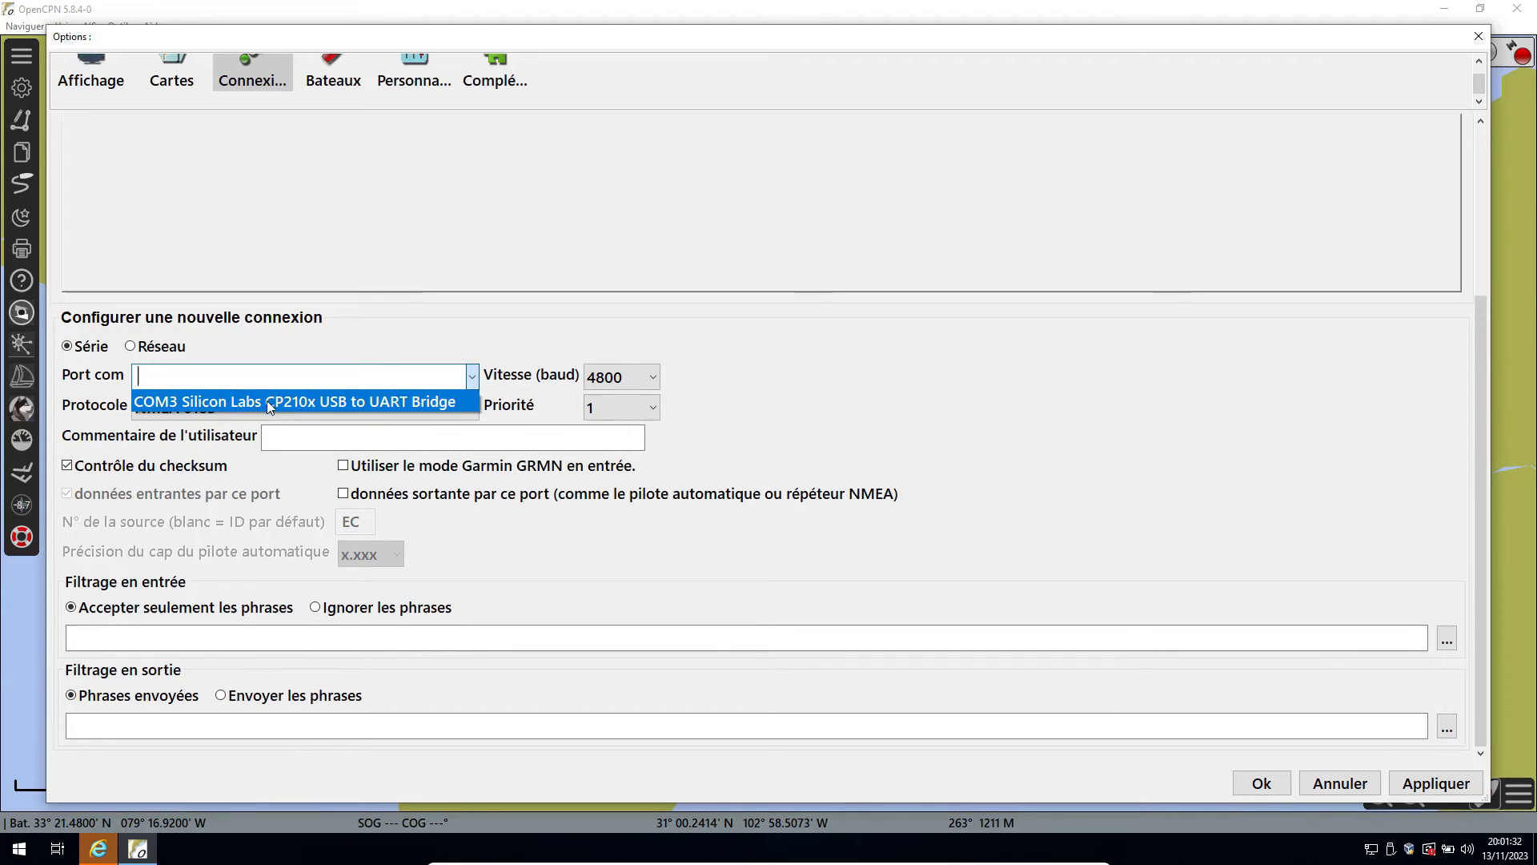
{"action": "left_click", "coordinate": [474, 381]}
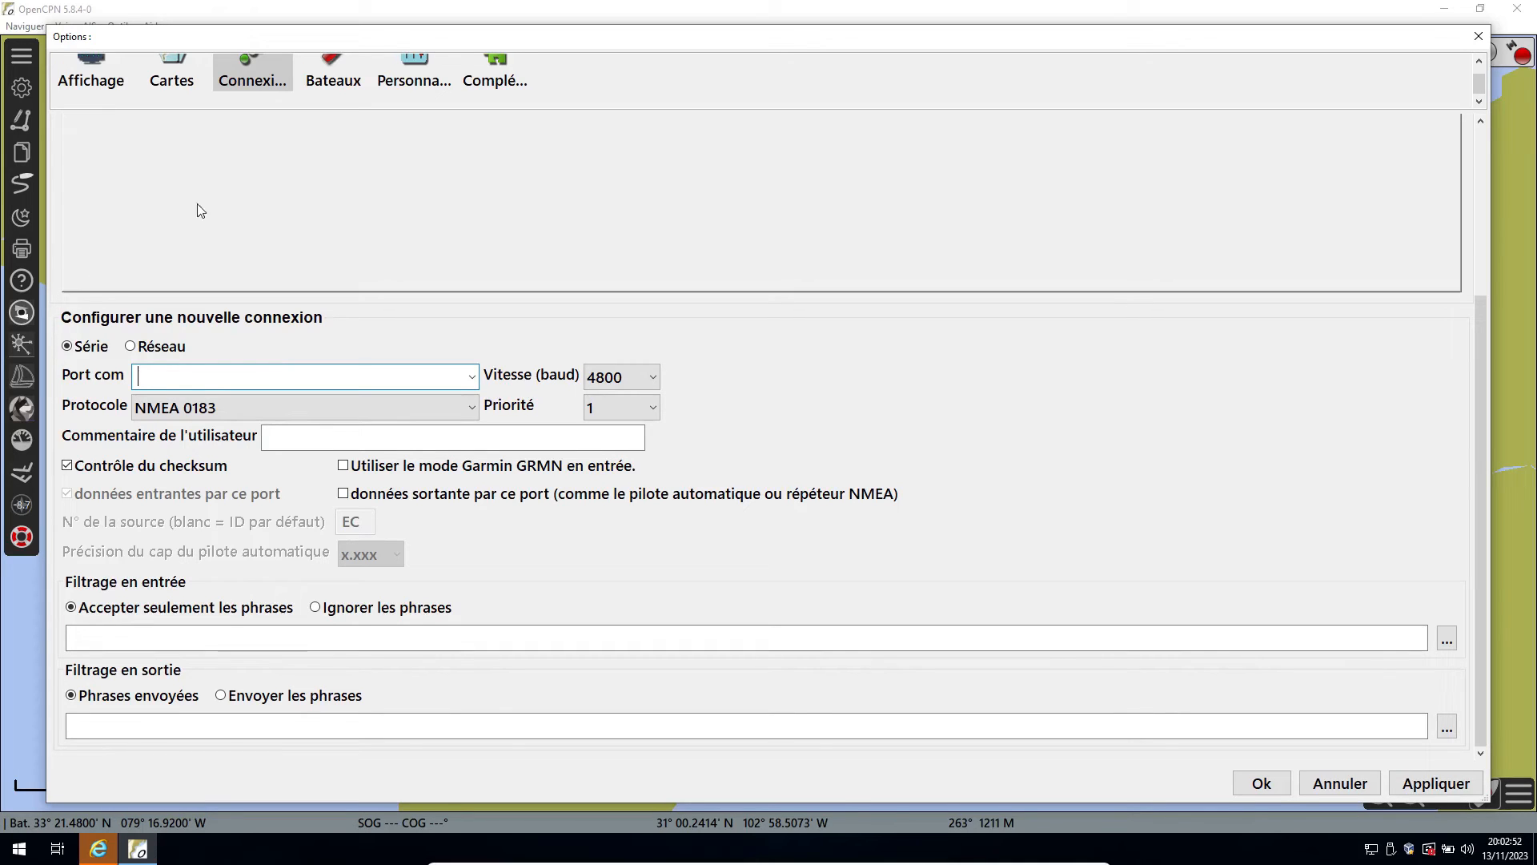
{"action": "left_click", "coordinate": [471, 376]}
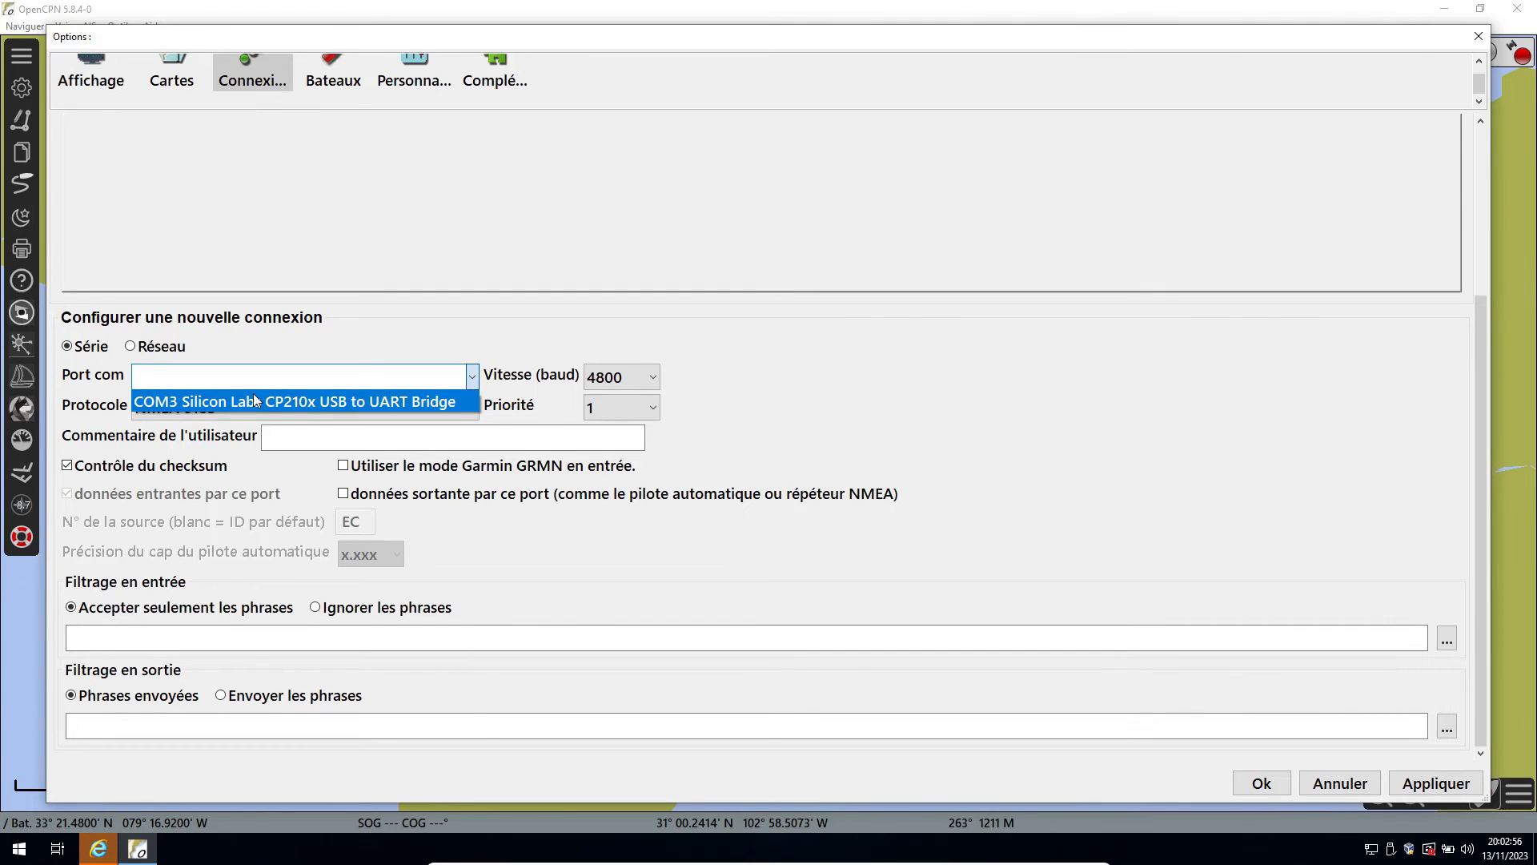
{"action": "left_click", "coordinate": [383, 400]}
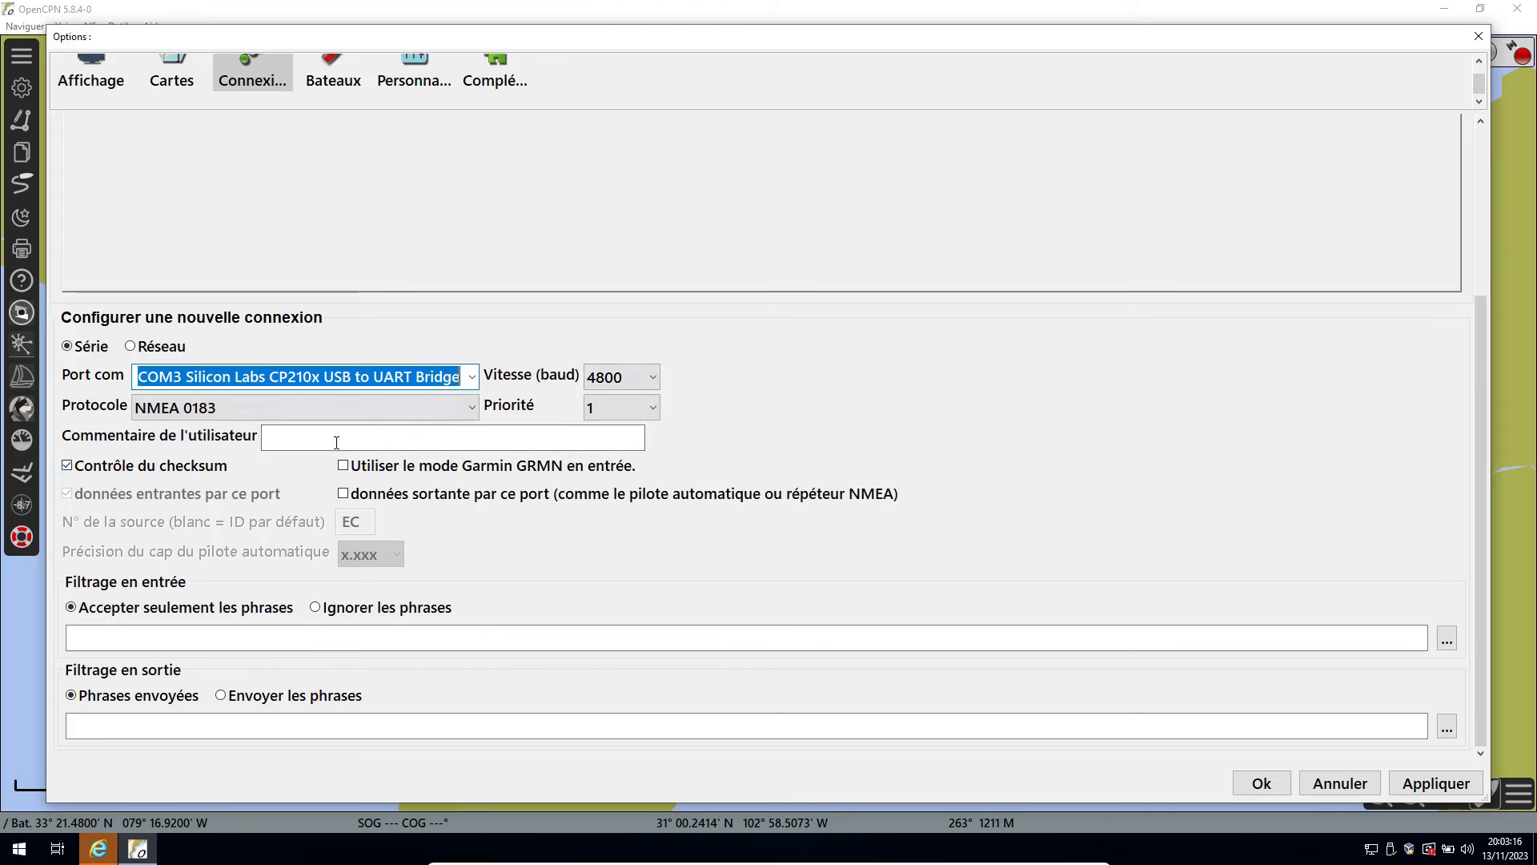
Set the connection's user comment to gps, leave outgoing data disabled, and apply and close the options.
{"action": "left_click", "coordinate": [298, 443]}
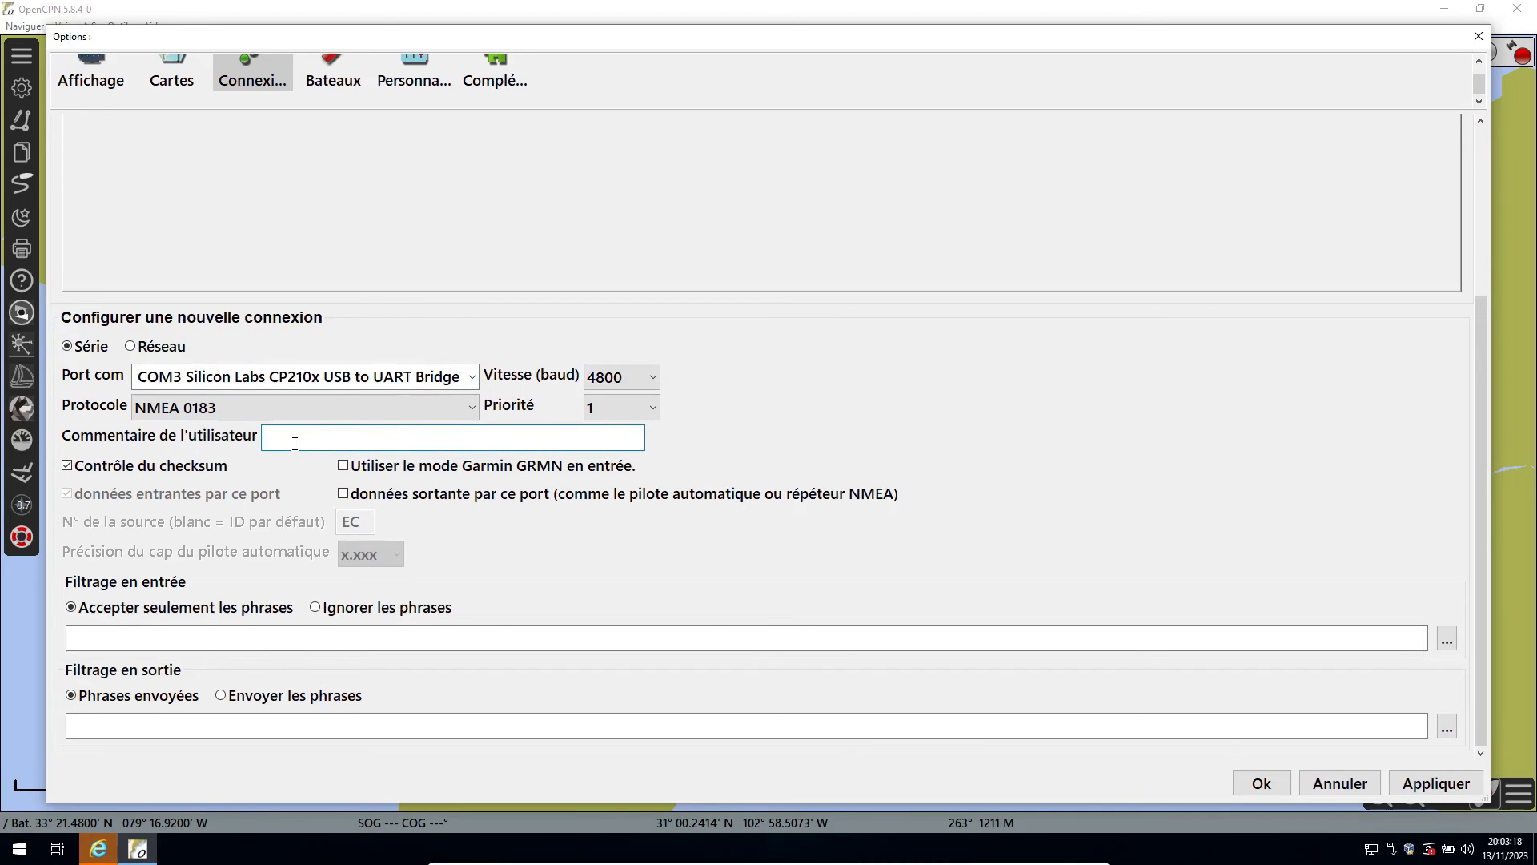
{"action": "type", "text": "gps"}
{"action": "left_click", "coordinate": [343, 498]}
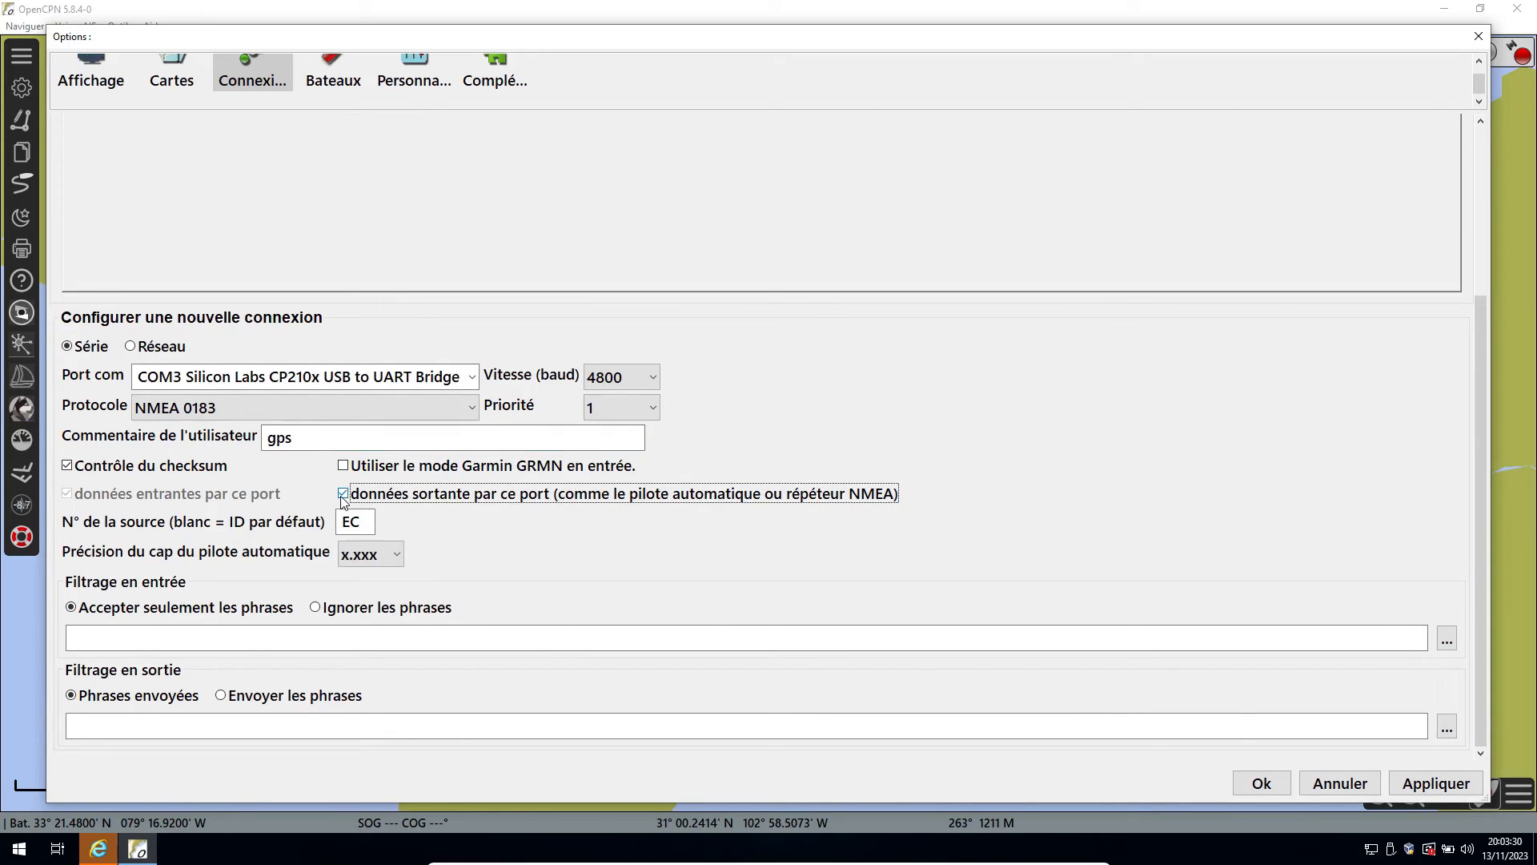
{"action": "left_click", "coordinate": [342, 493]}
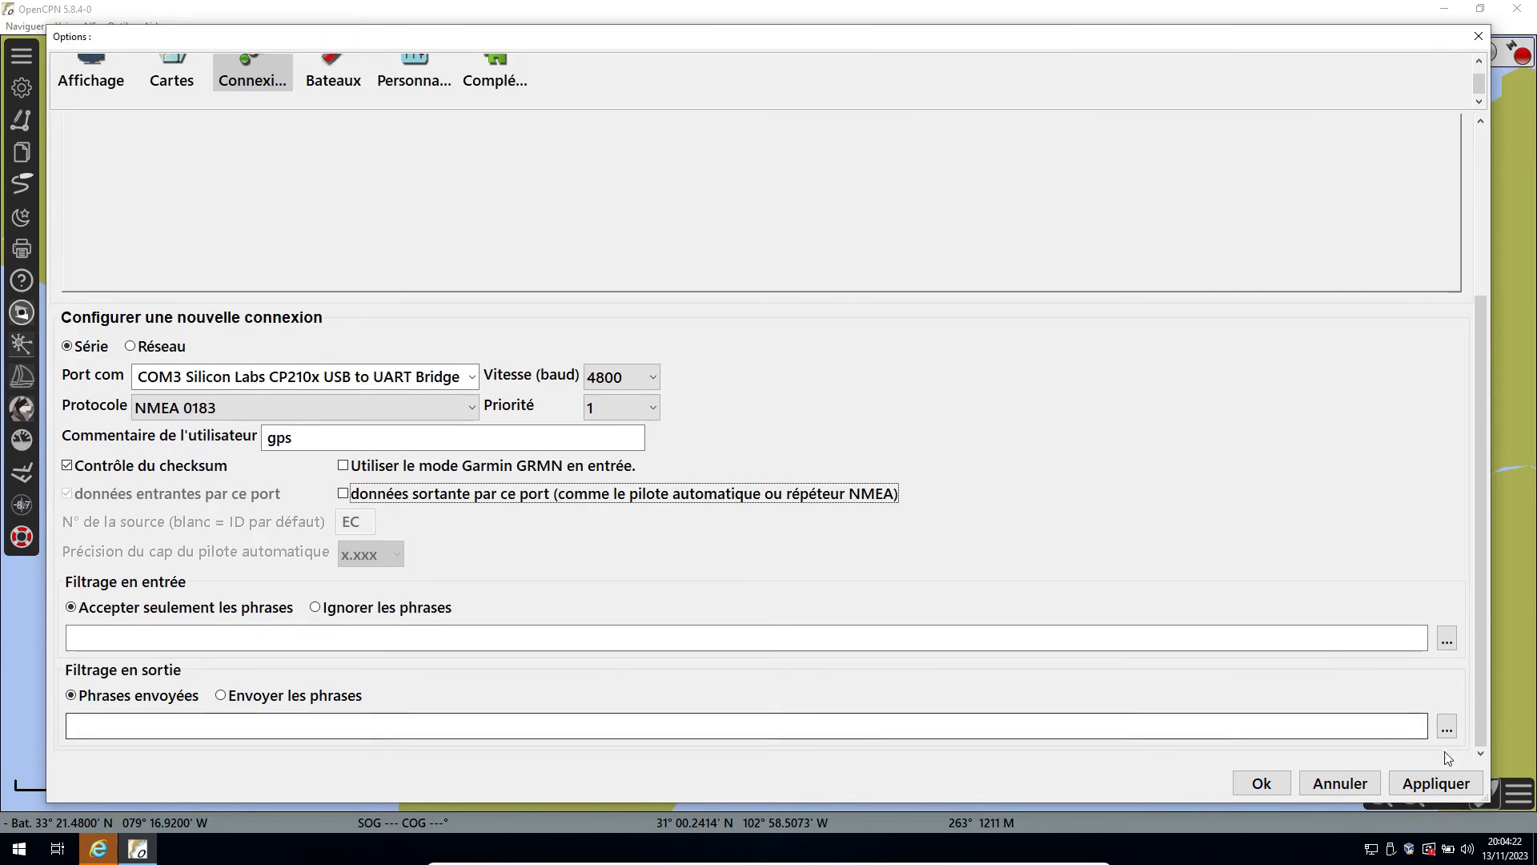
{"action": "left_click", "coordinate": [1433, 783]}
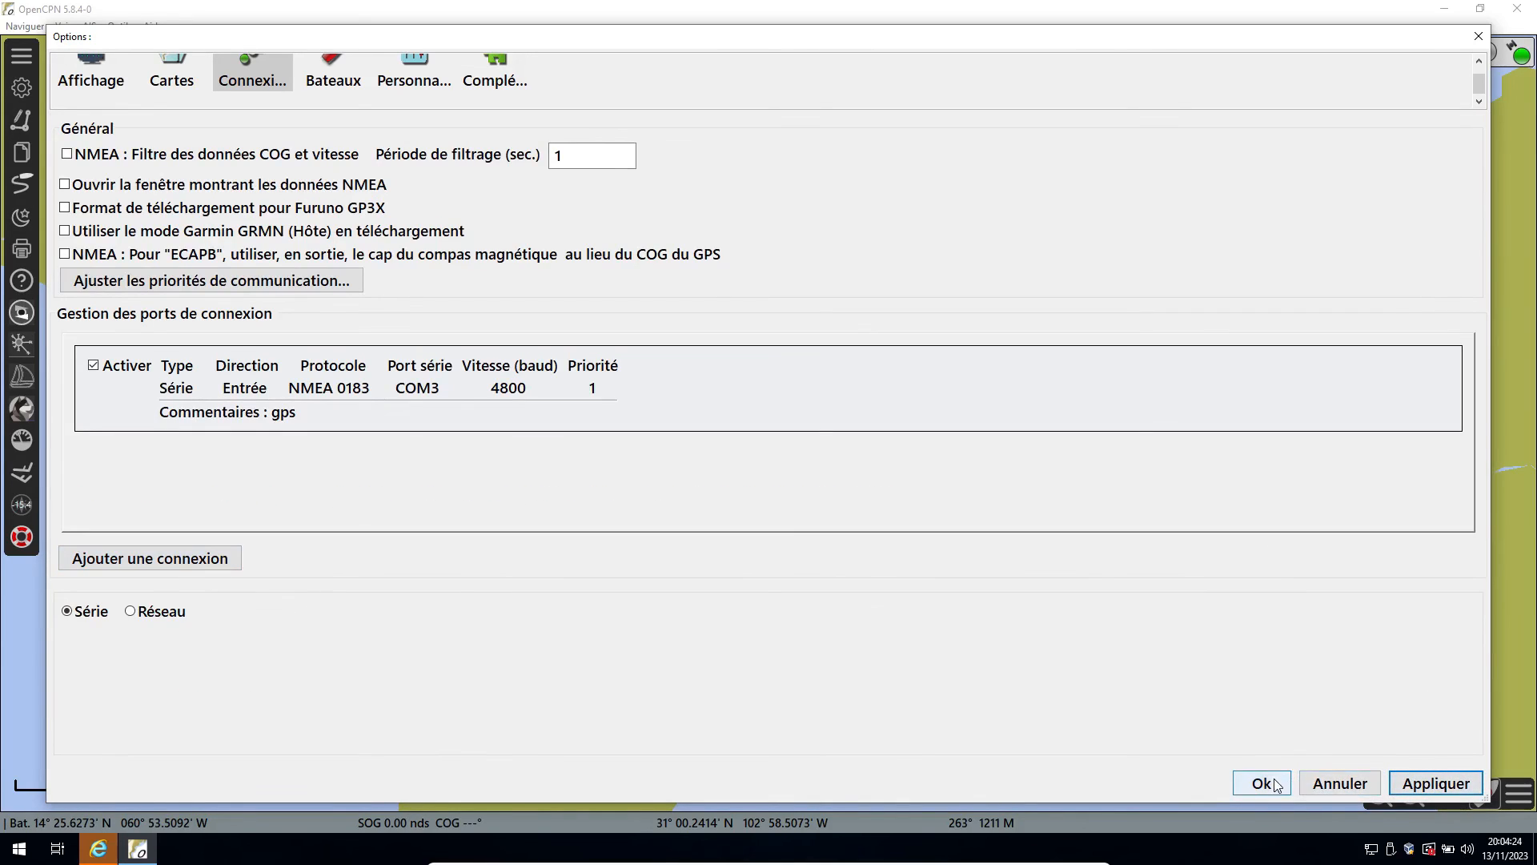
{"action": "left_click", "coordinate": [1262, 783]}
Examine the boat's GPS position on the chart at several scales.
{"action": "left_click_drag", "start_coordinate": [1324, 272], "coordinate": [1268, 356]}
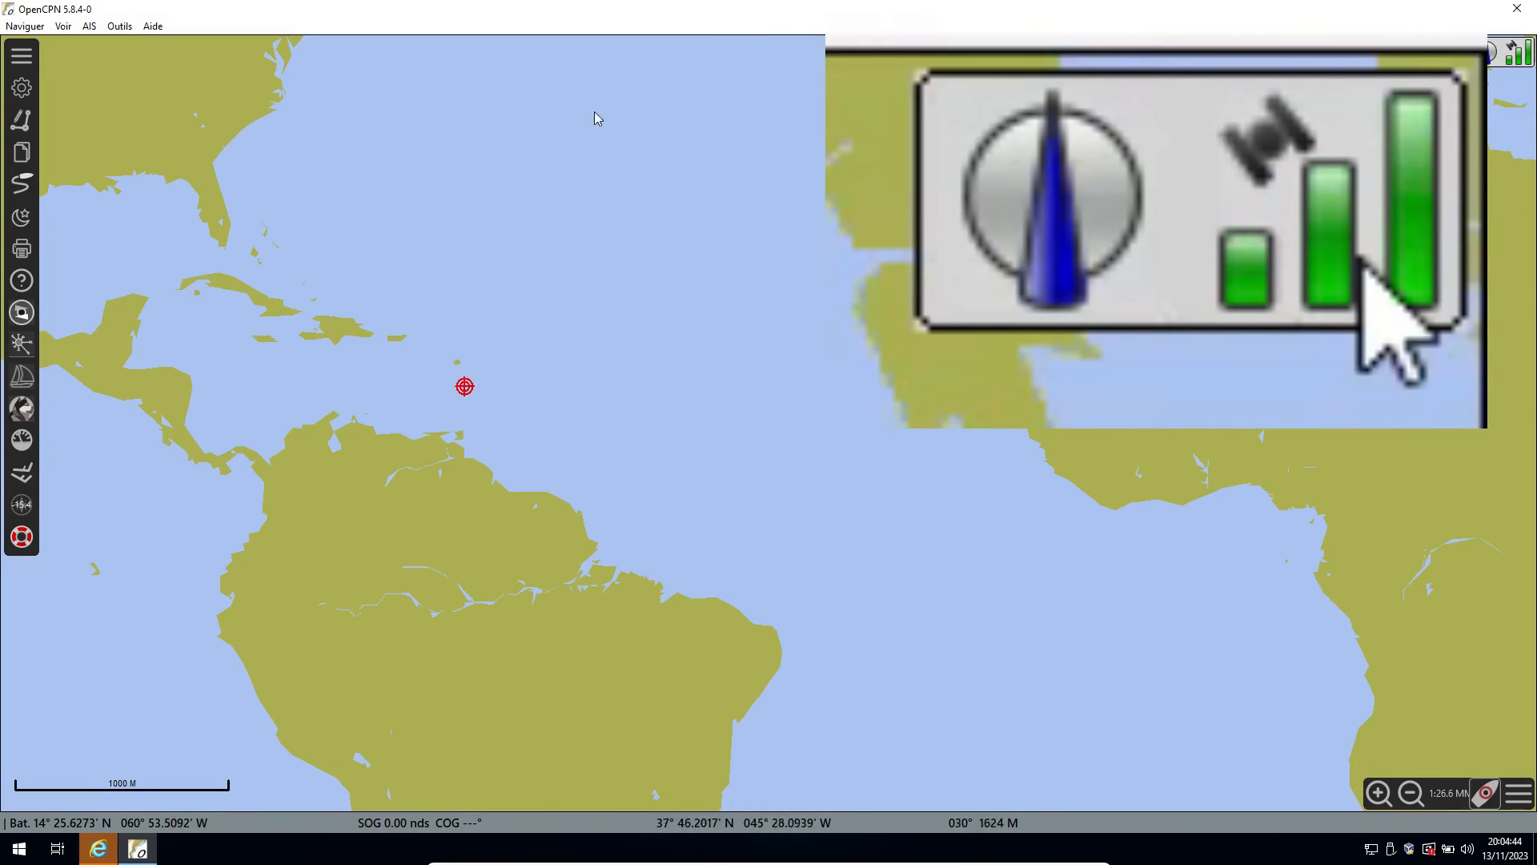
{"action": "scroll", "coordinate": [469, 411], "scroll_direction": "up", "scroll_amount": 2}
{"action": "left_click_drag", "start_coordinate": [469, 412], "coordinate": [603, 389]}
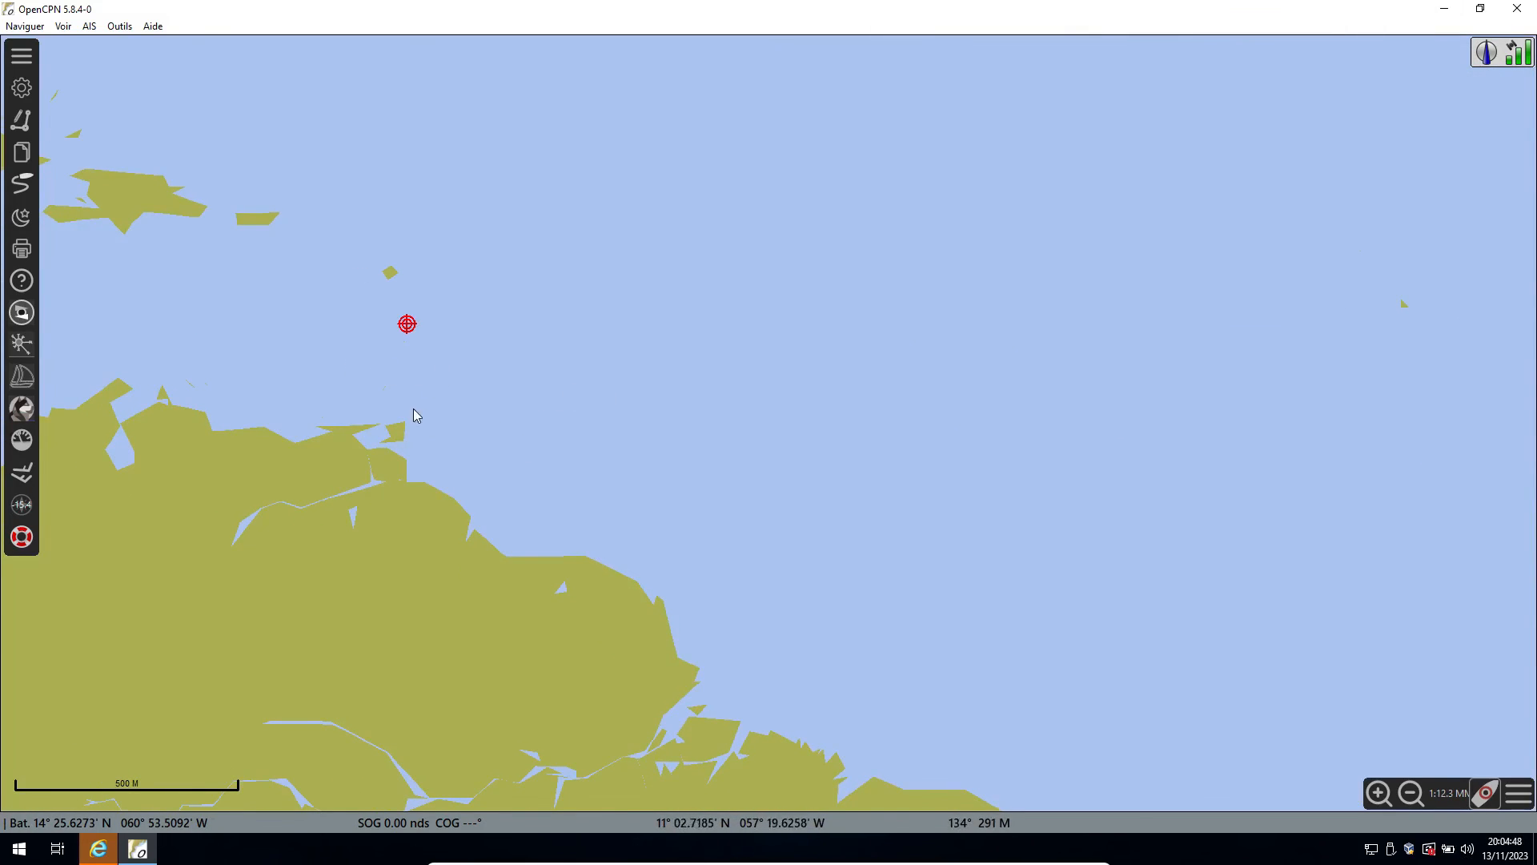
{"action": "scroll", "coordinate": [405, 404], "scroll_direction": "up", "scroll_amount": 1}
{"action": "scroll", "coordinate": [286, 288], "scroll_direction": "down", "scroll_amount": 3}
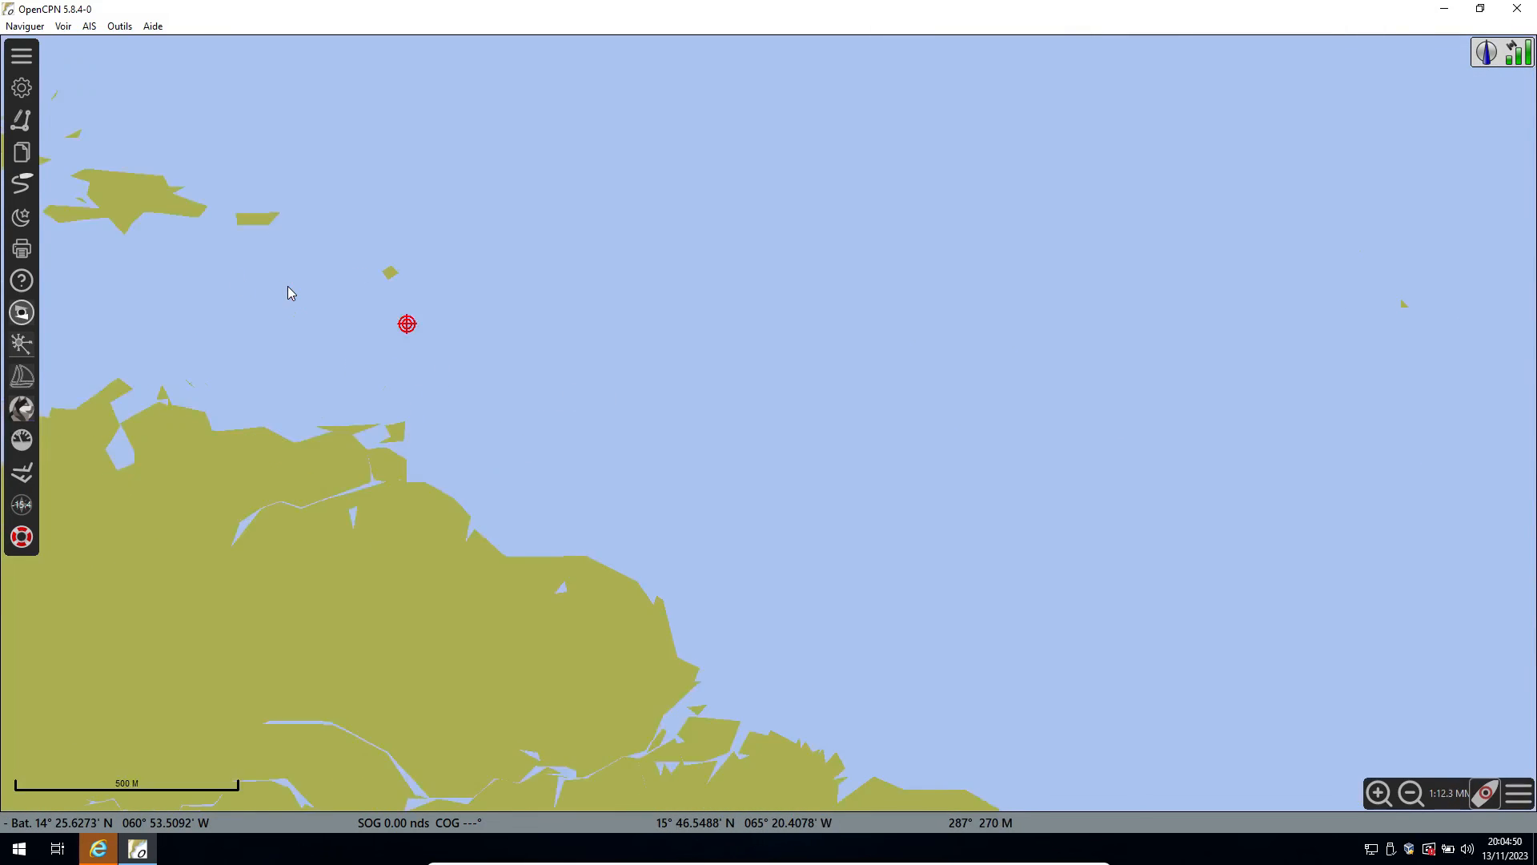
{"action": "left_click_drag", "start_coordinate": [344, 170], "coordinate": [392, 325]}
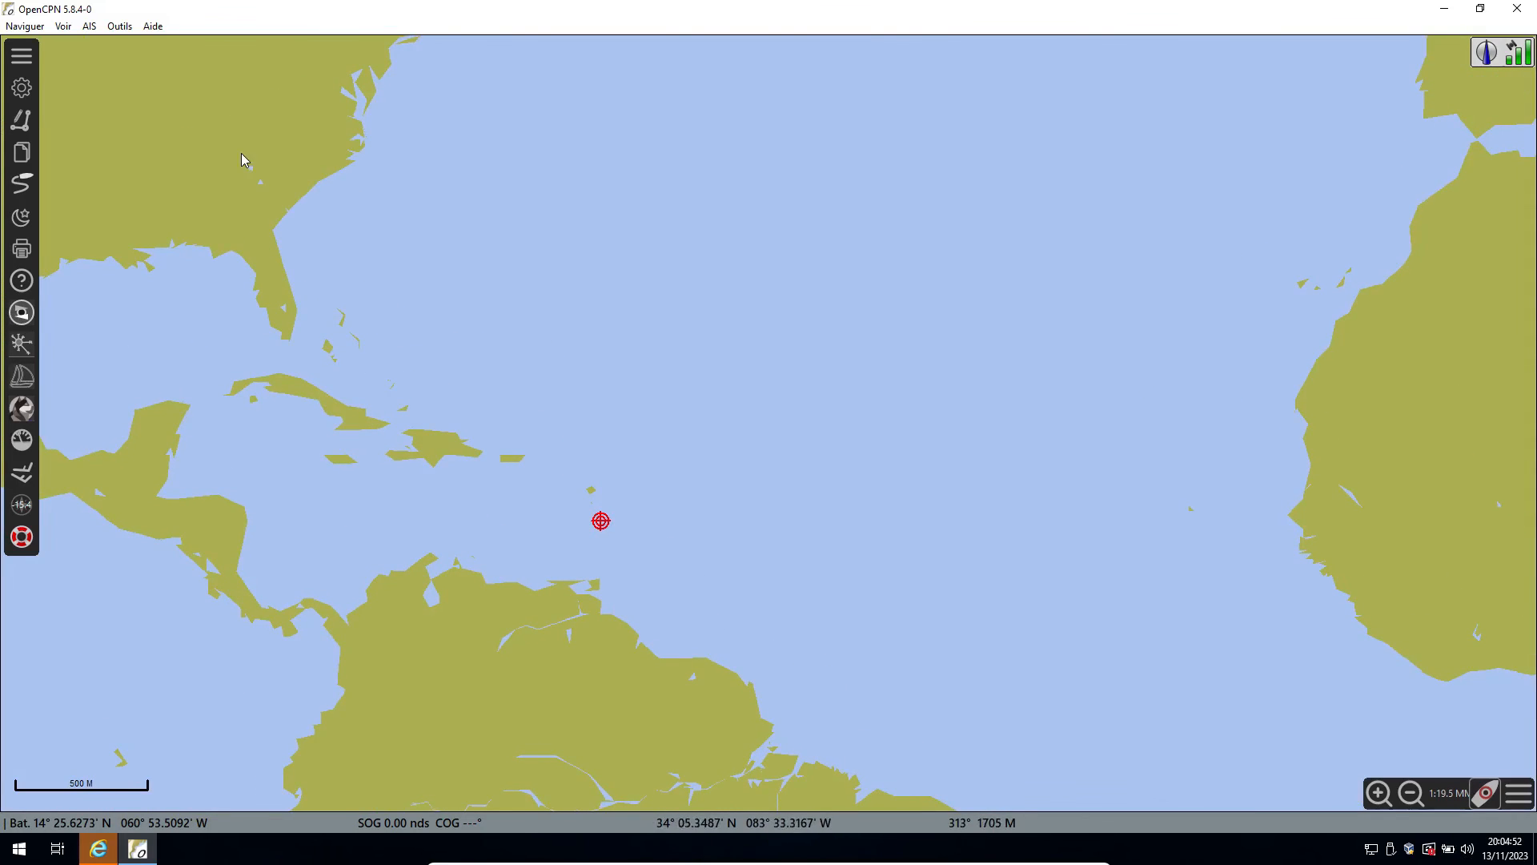
{"action": "scroll", "coordinate": [244, 150], "scroll_direction": "down", "scroll_amount": 1}
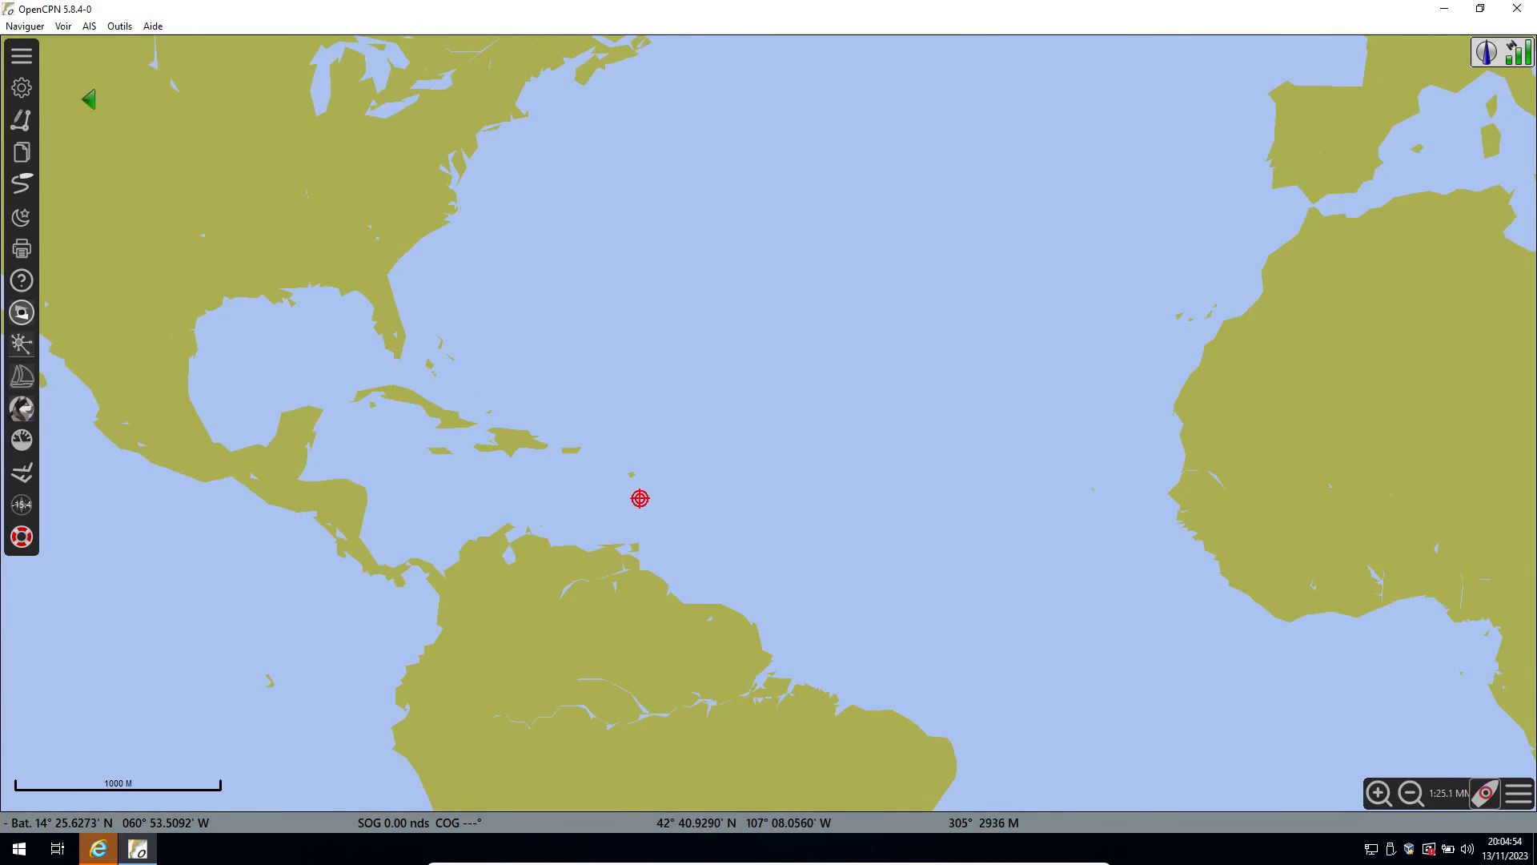
Add the folder Z:\Documents\CM93 2018 cartes_2014 to the active chart folders and apply the change.
{"action": "left_click", "coordinate": [21, 87]}
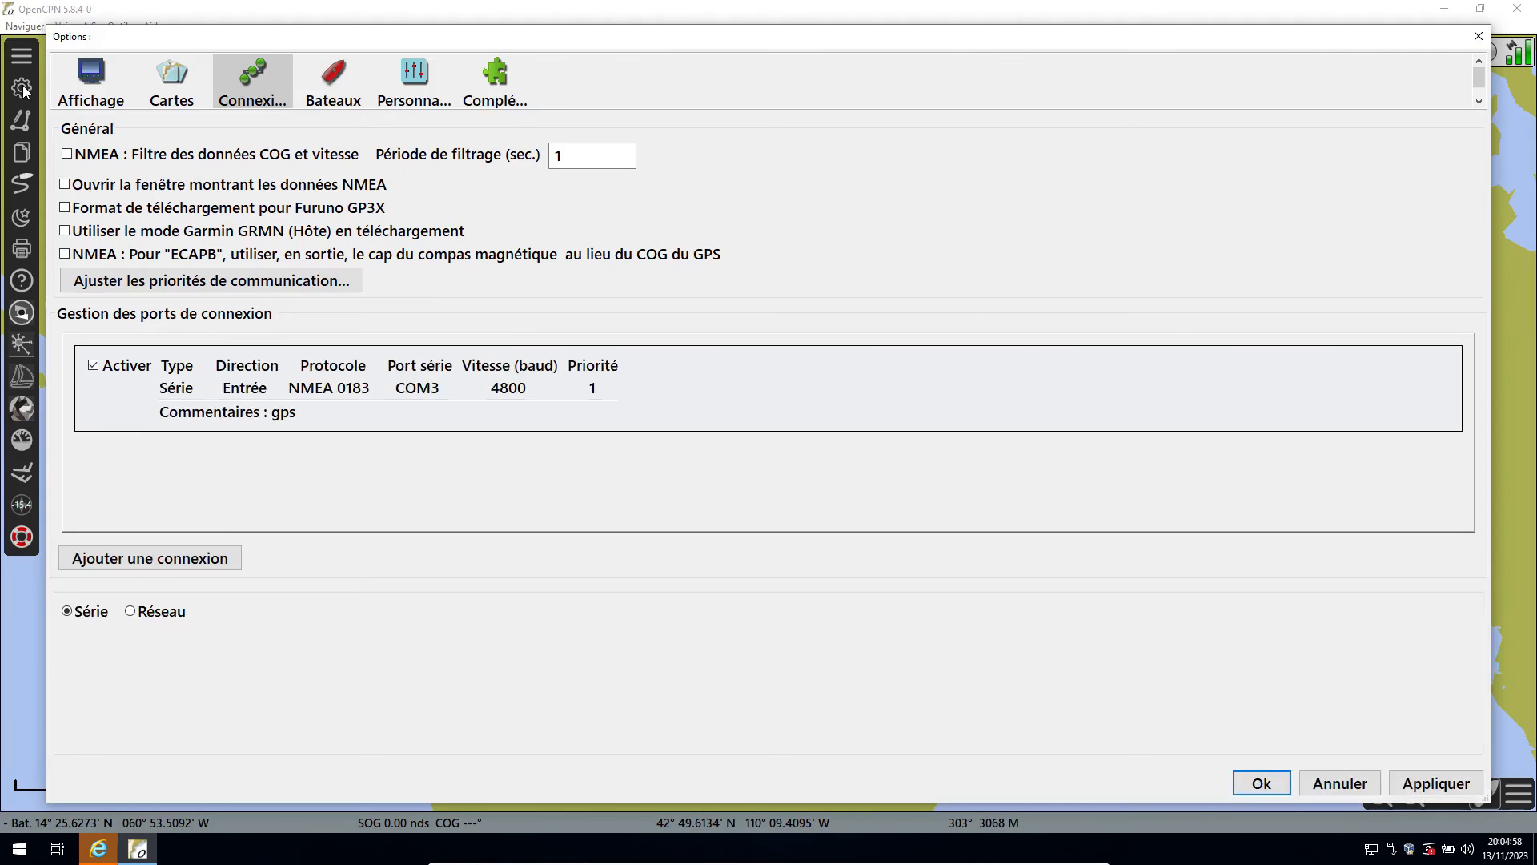
{"action": "left_click", "coordinate": [166, 94]}
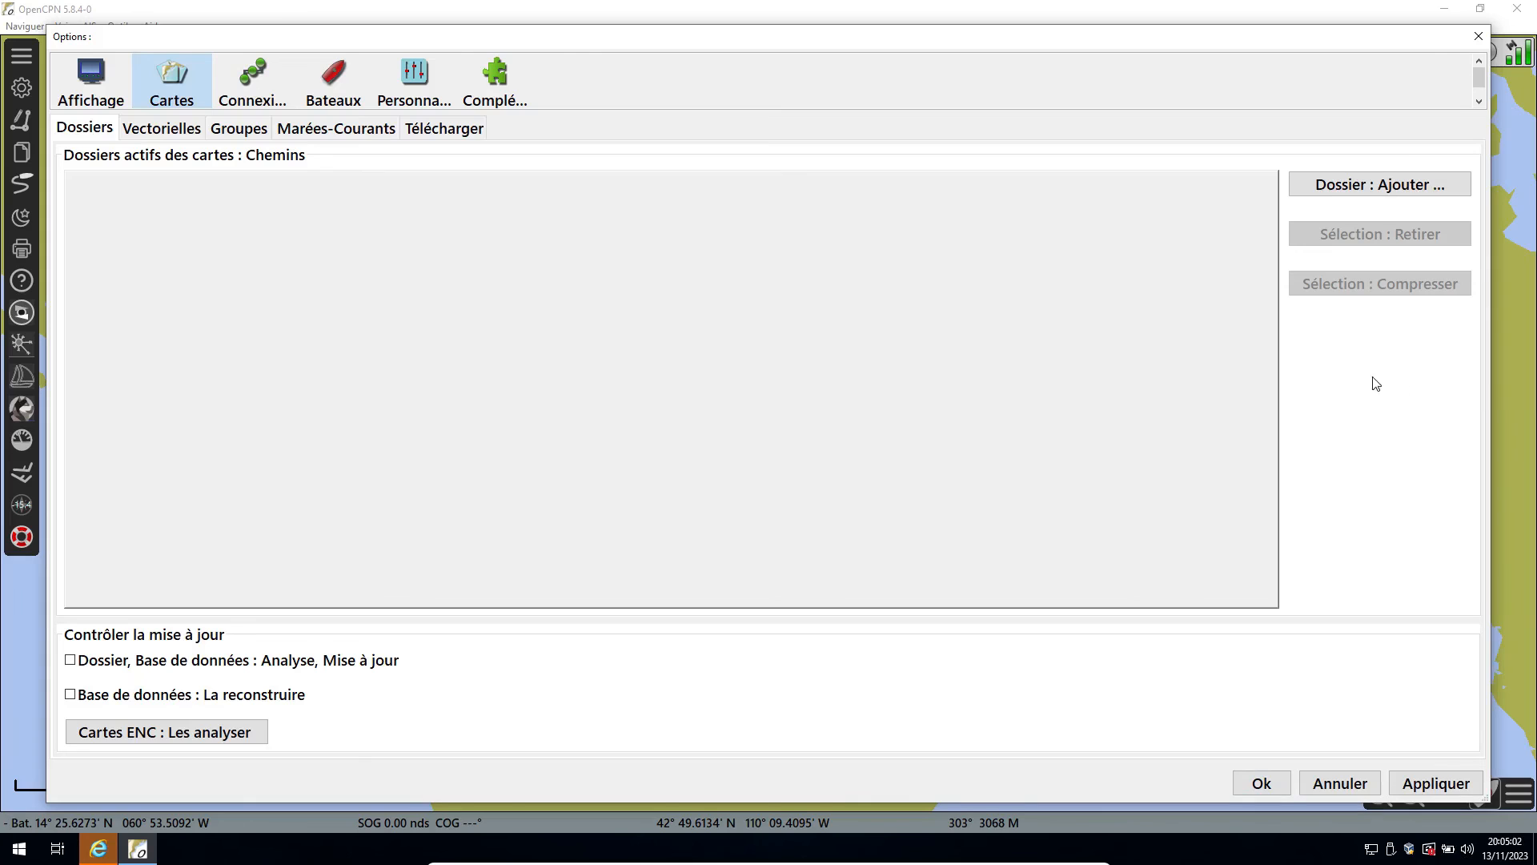
{"action": "left_click", "coordinate": [1356, 188]}
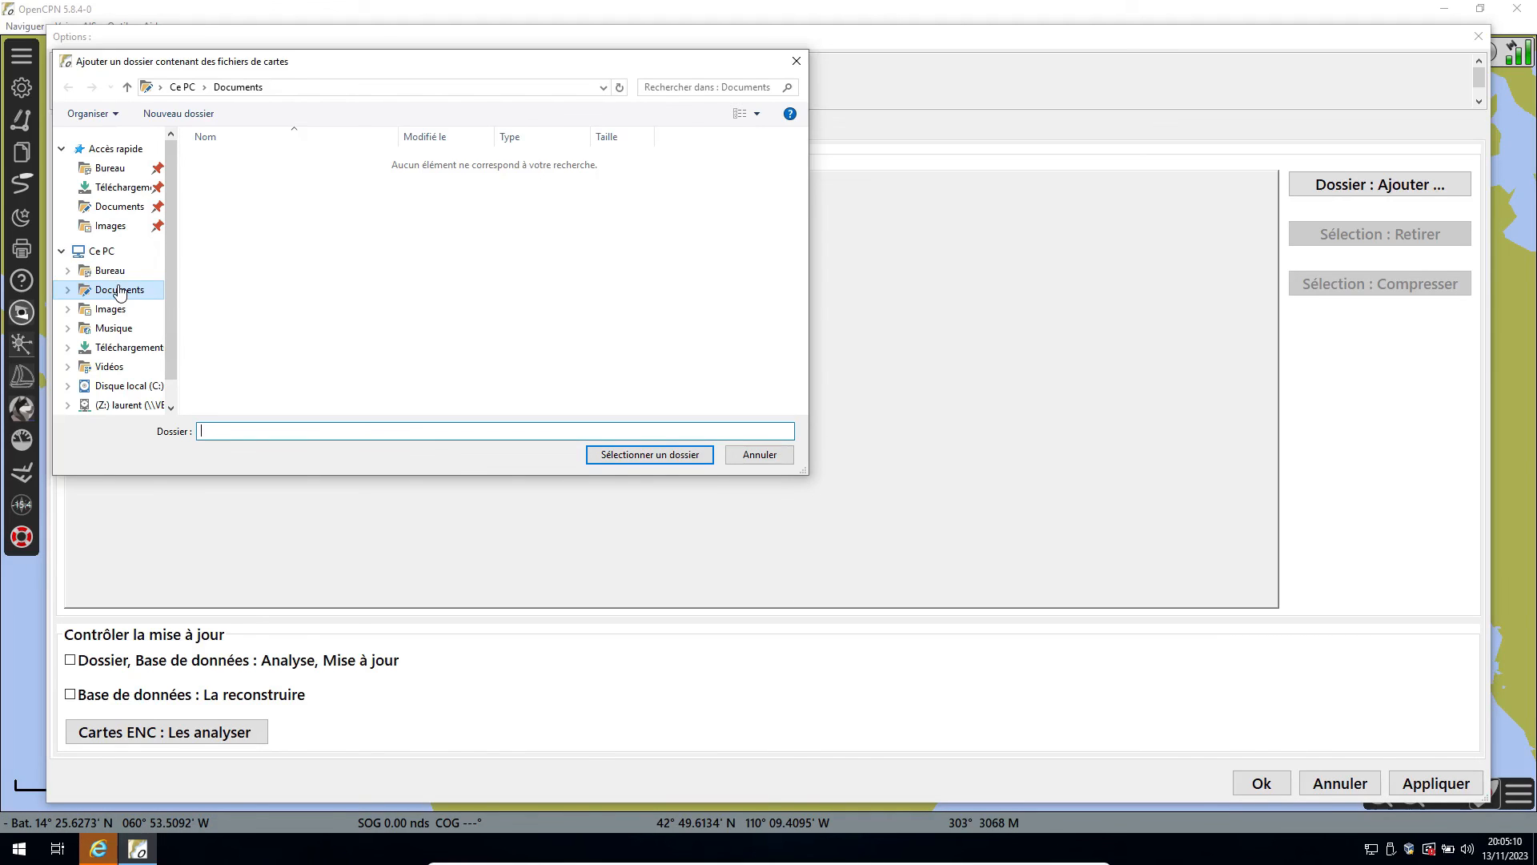
{"action": "left_click", "coordinate": [133, 407]}
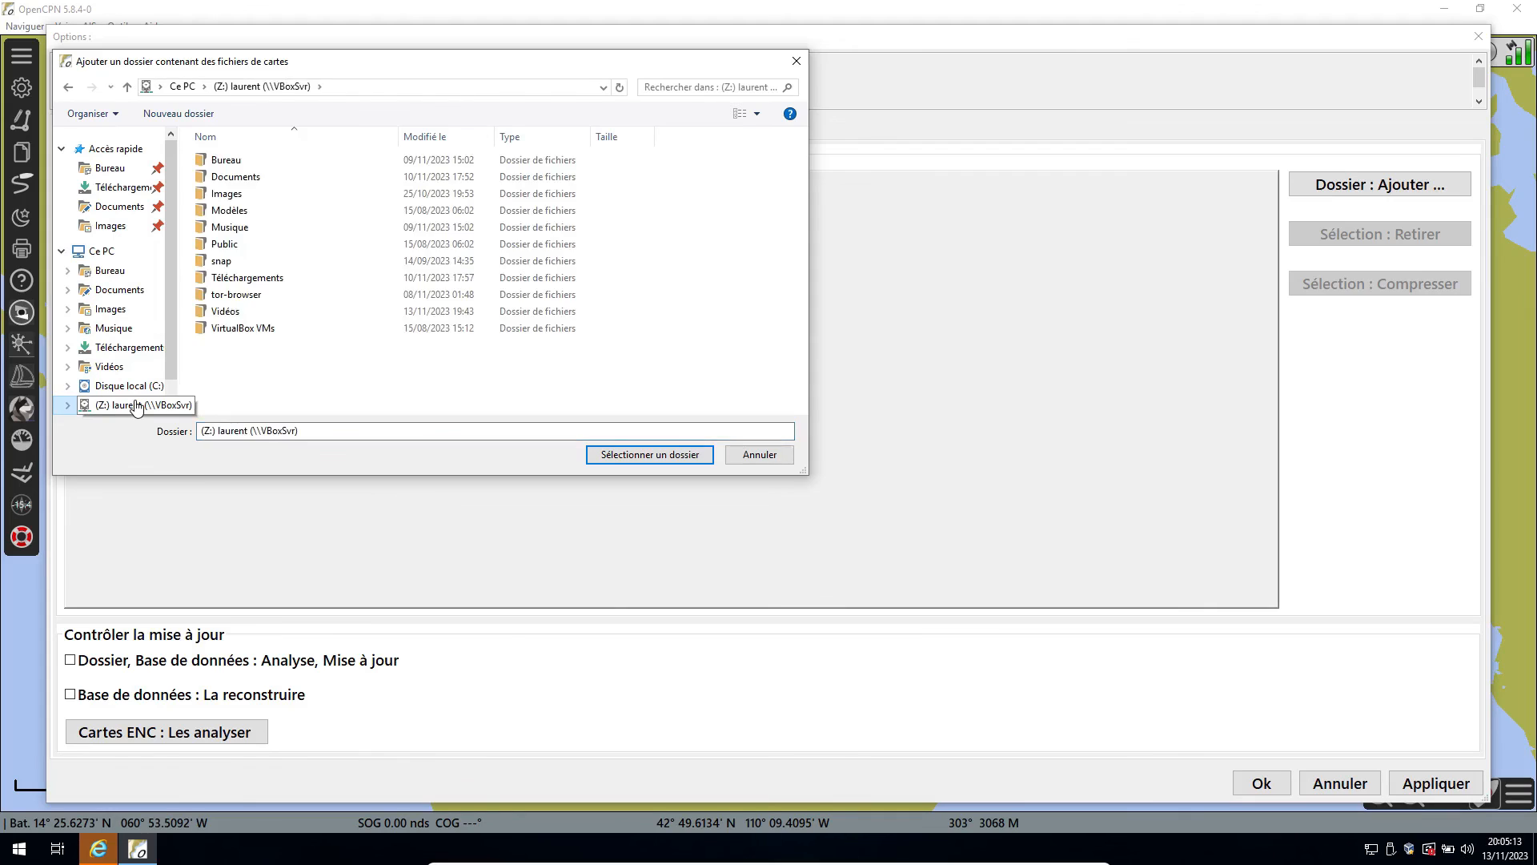
{"action": "left_click", "coordinate": [252, 180]}
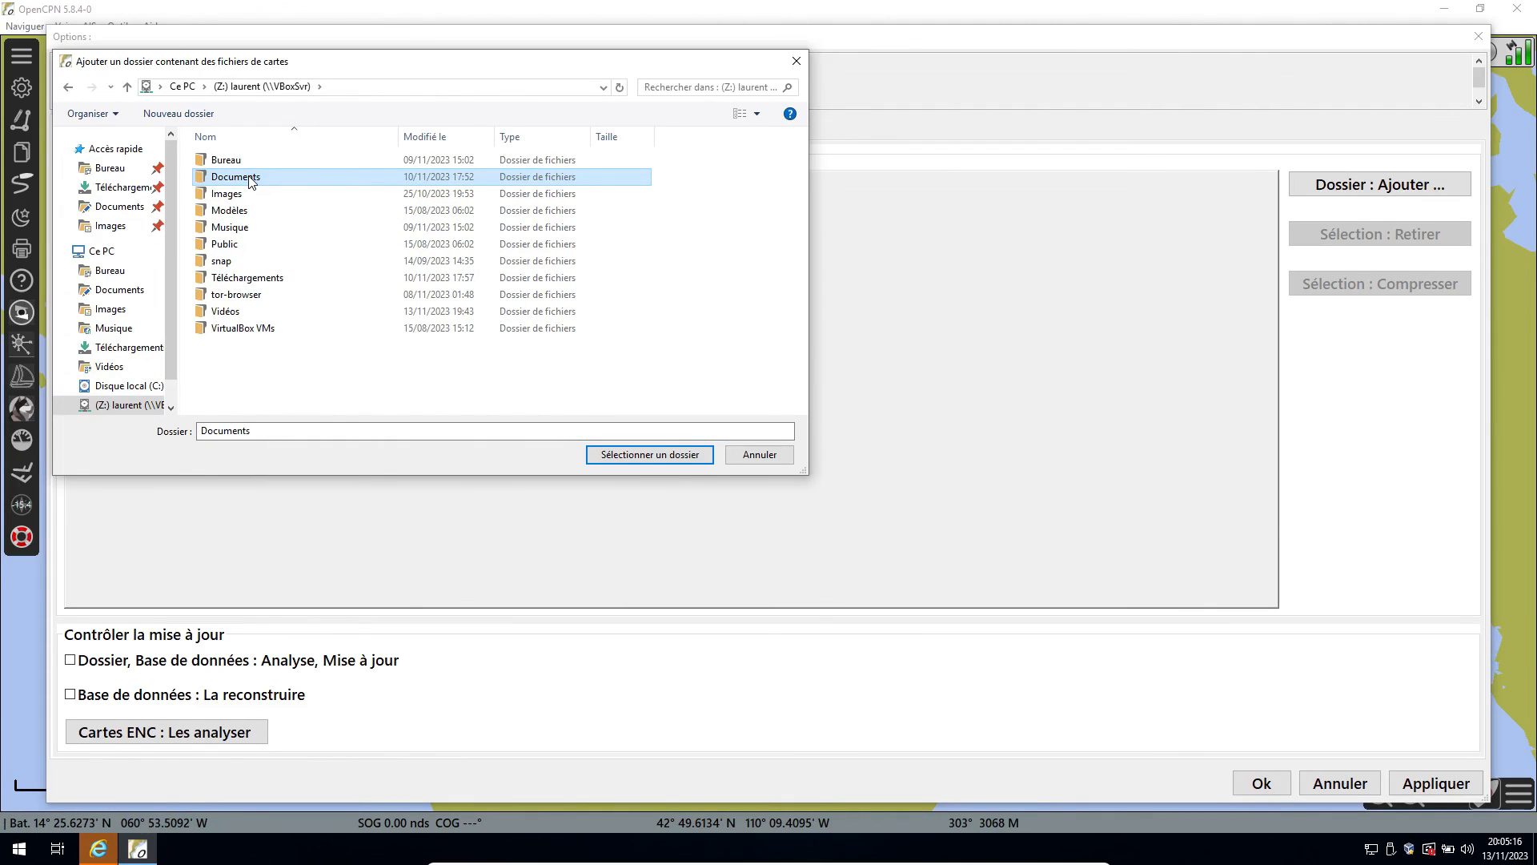
{"action": "double_click", "coordinate": [251, 180]}
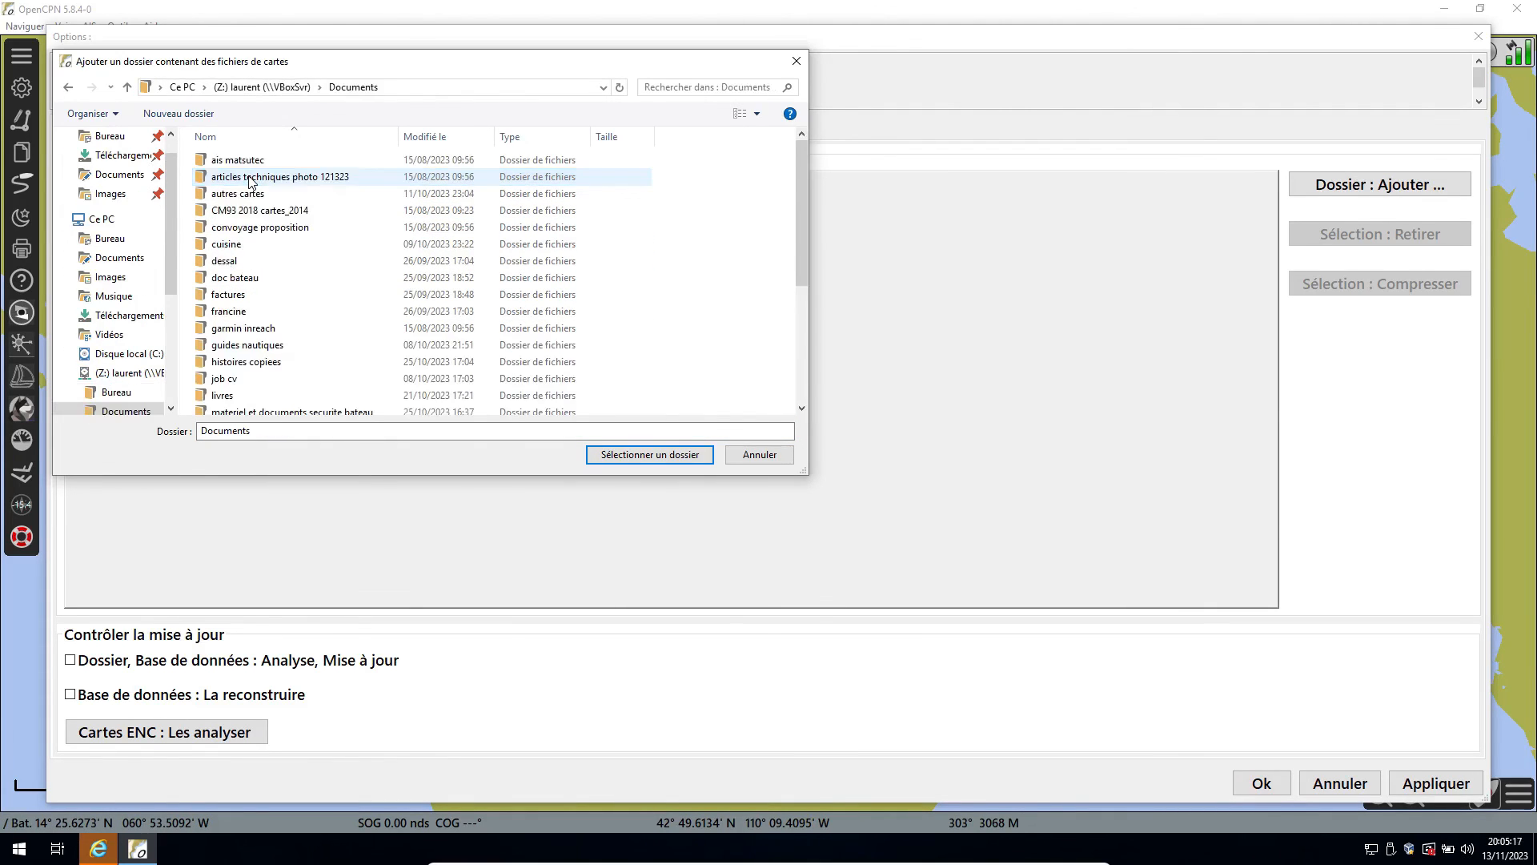
{"action": "left_click", "coordinate": [293, 213]}
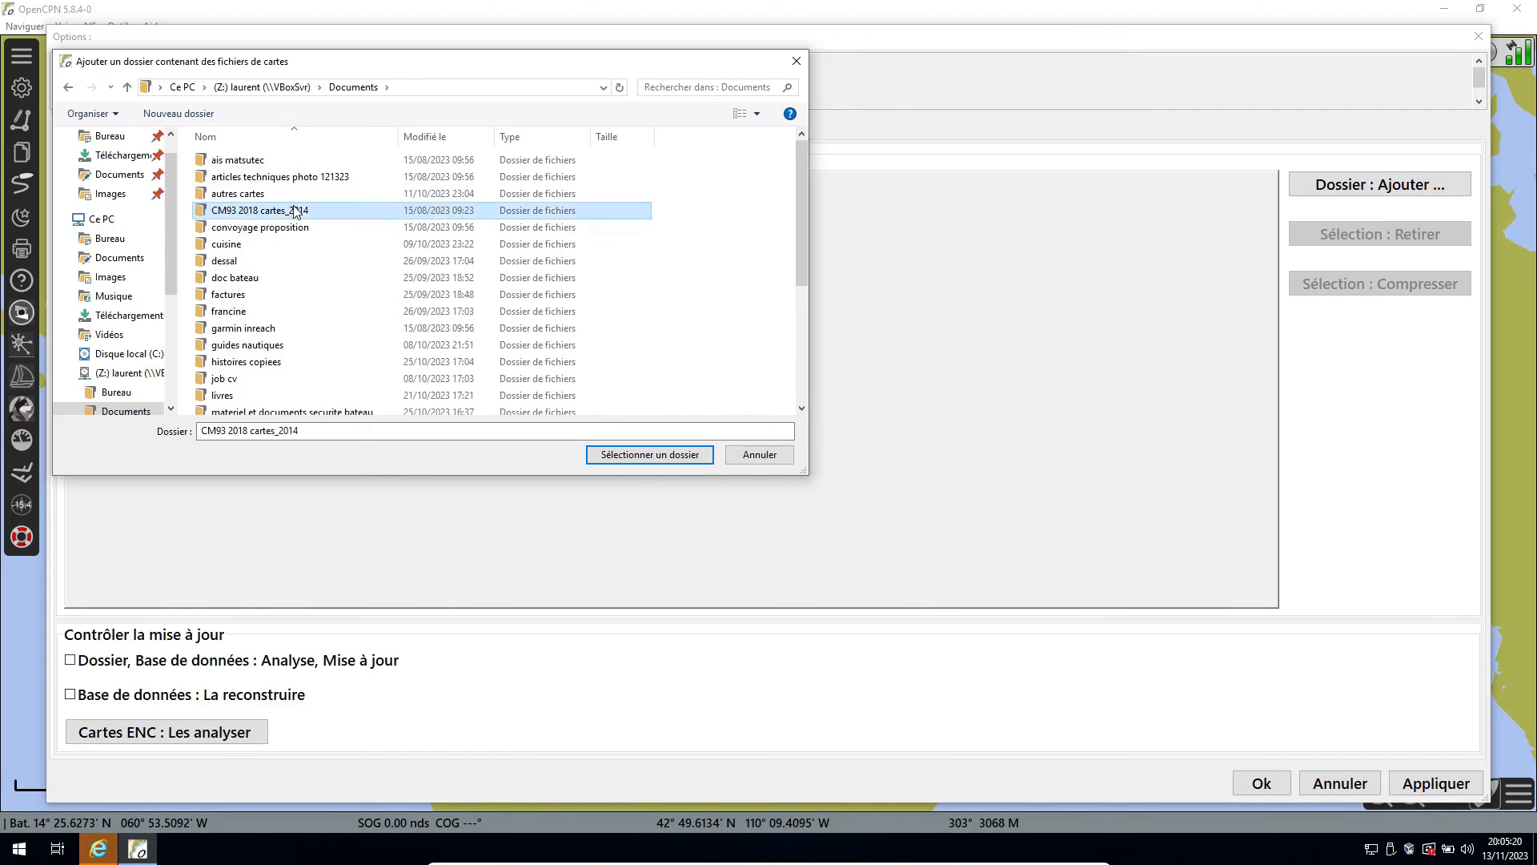
{"action": "left_click", "coordinate": [633, 457]}
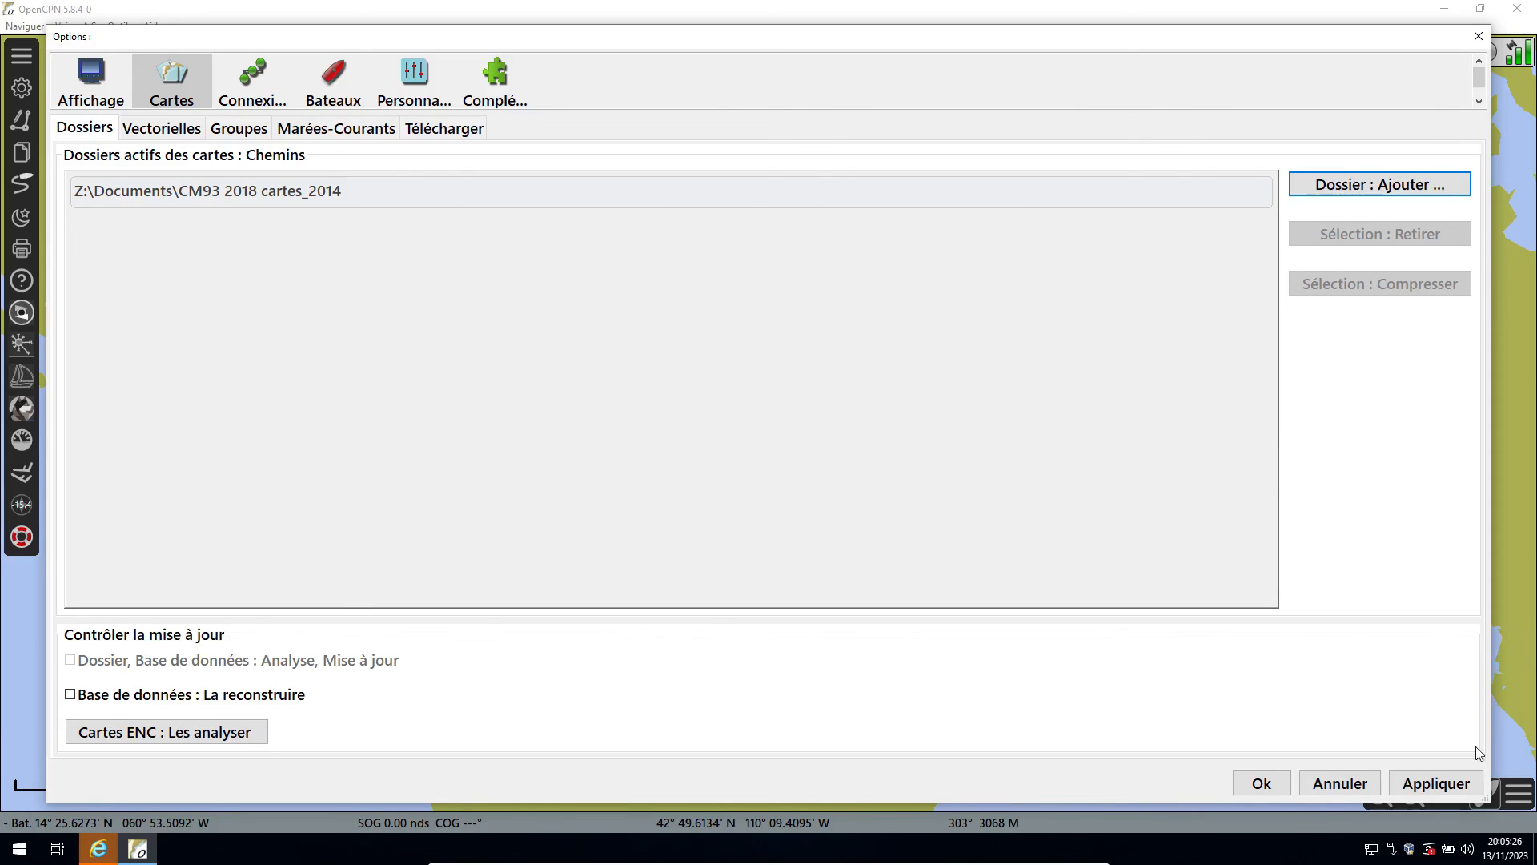
{"action": "left_click", "coordinate": [1441, 785]}
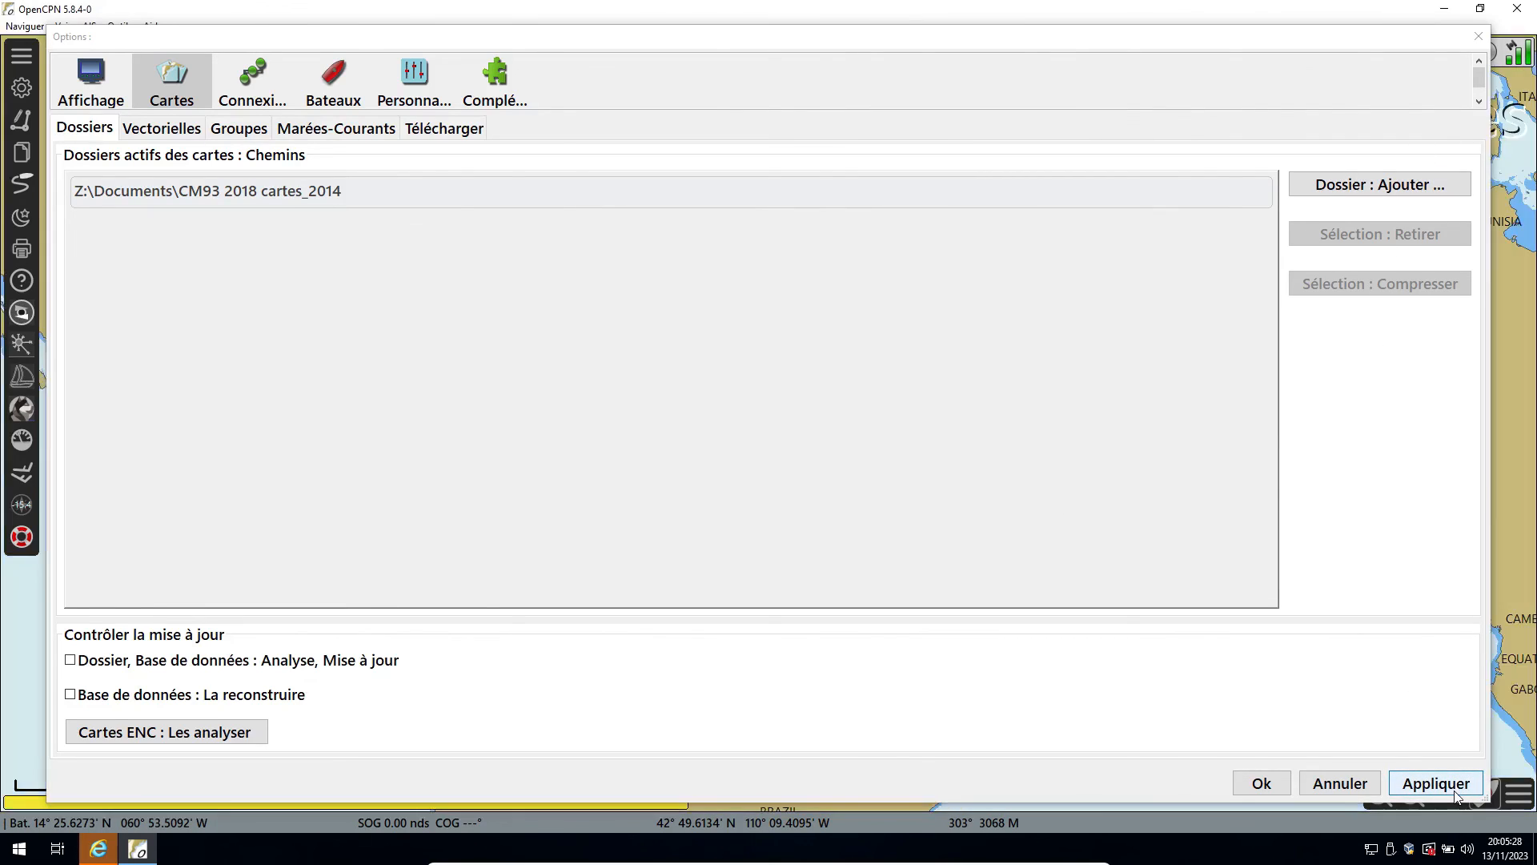
Close the options and examine the loaded charts around the boat's position at Martinique in the Lesser Antilles.
{"action": "left_click", "coordinate": [1313, 788]}
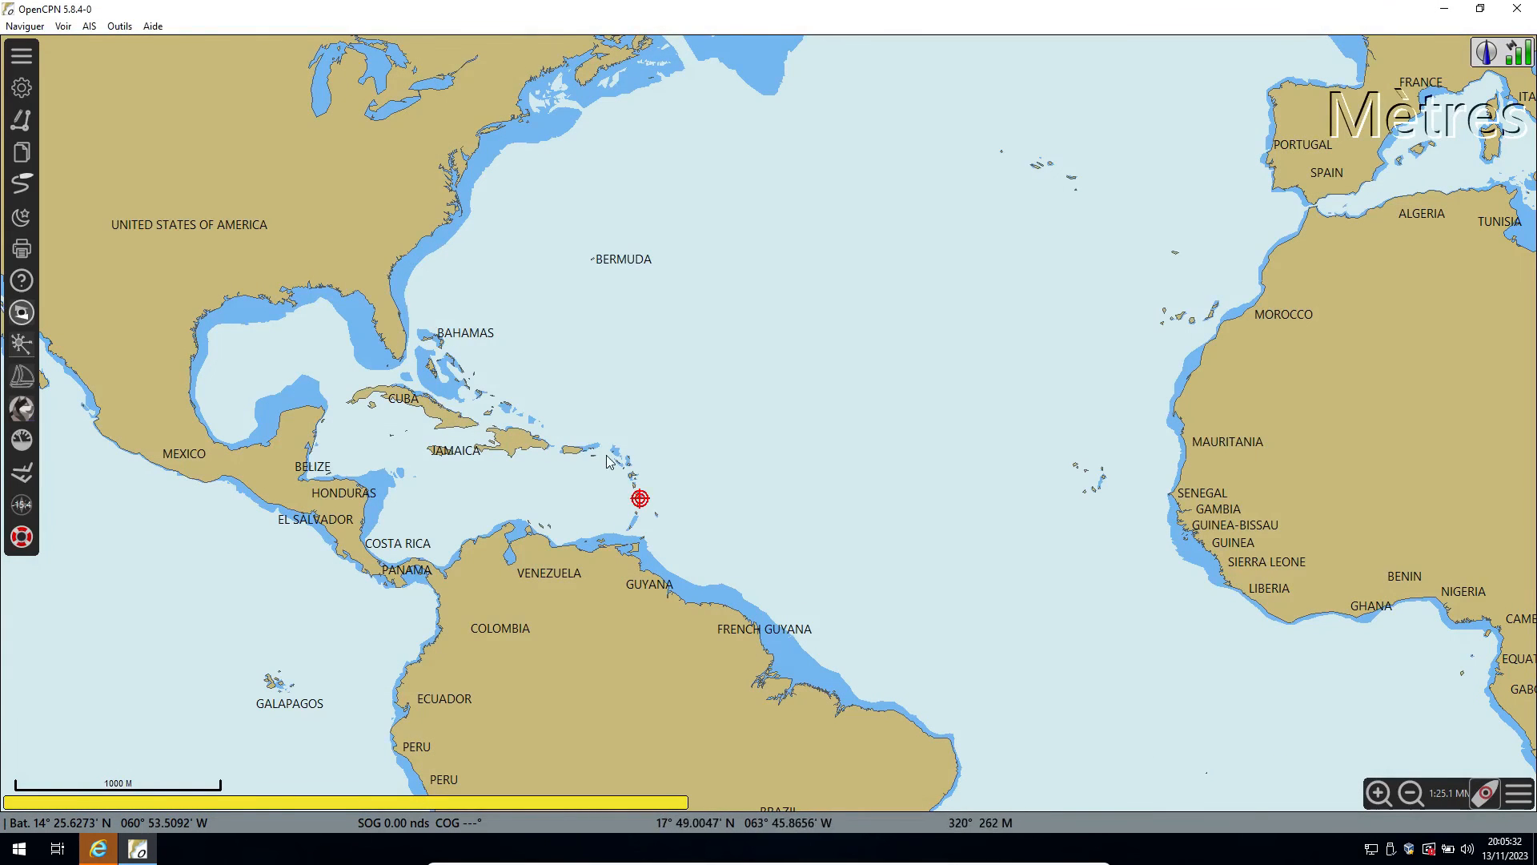
{"action": "scroll", "coordinate": [647, 498], "scroll_direction": "up", "scroll_amount": 2}
{"action": "scroll", "coordinate": [553, 565], "scroll_direction": "up", "scroll_amount": 1}
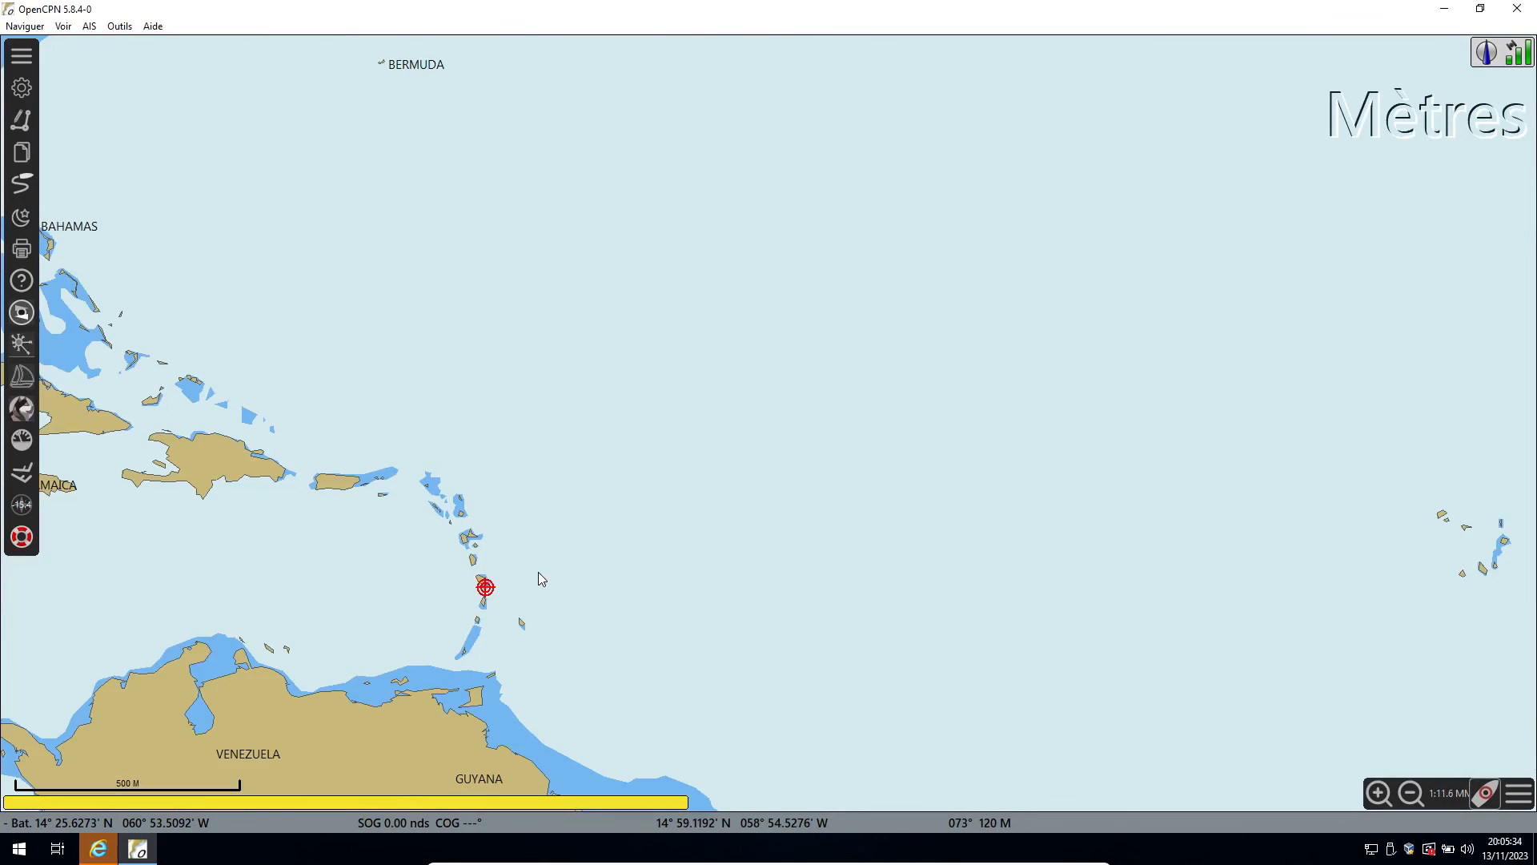
{"action": "left_click_drag", "start_coordinate": [539, 577], "coordinate": [871, 417]}
{"action": "scroll", "coordinate": [818, 440], "scroll_direction": "up", "scroll_amount": 2}
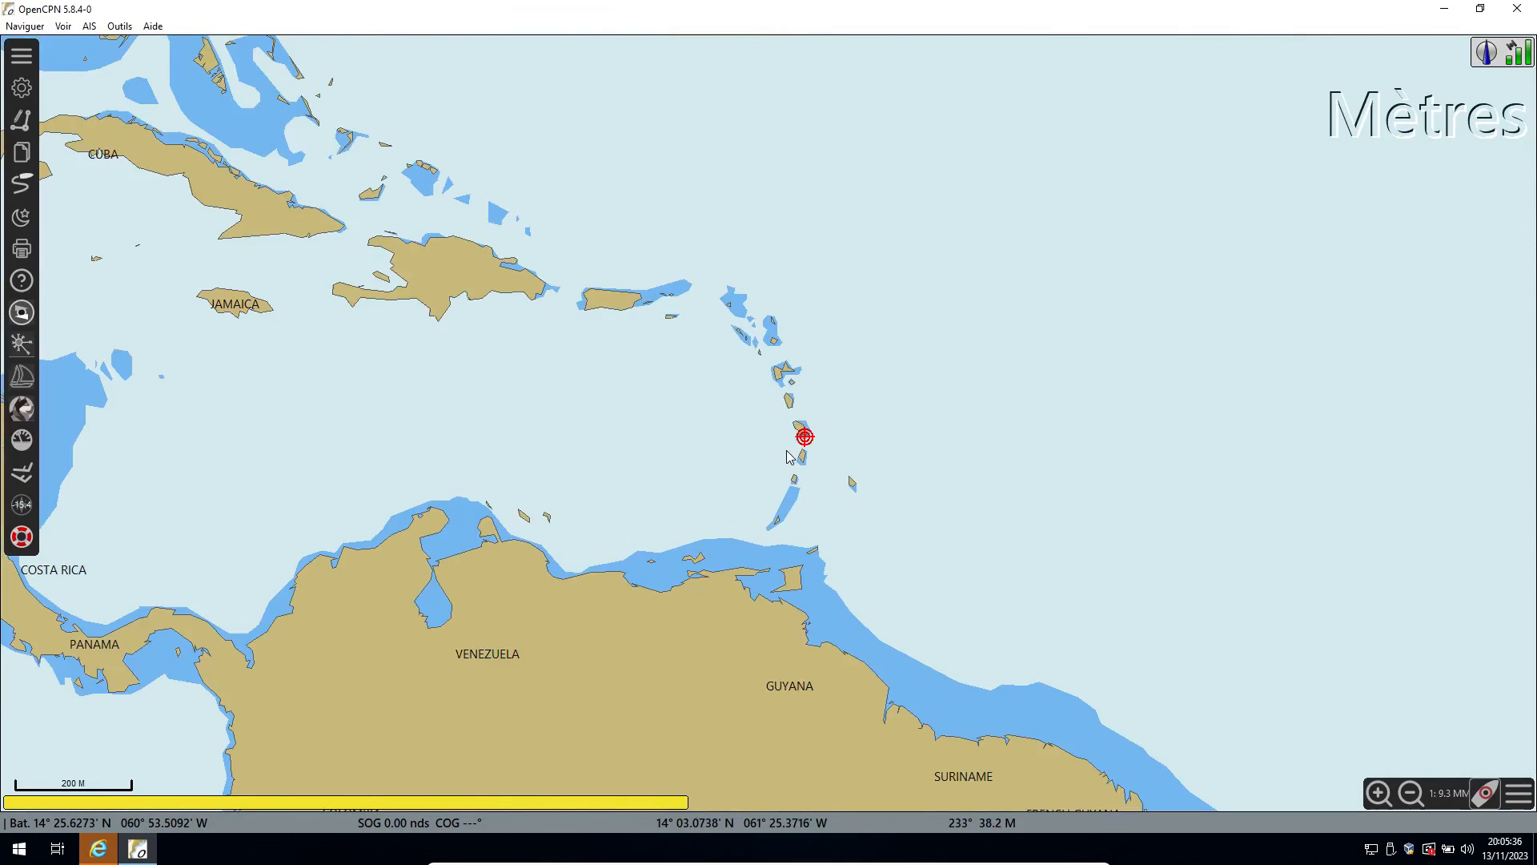
{"action": "scroll", "coordinate": [818, 442], "scroll_direction": "up", "scroll_amount": 4}
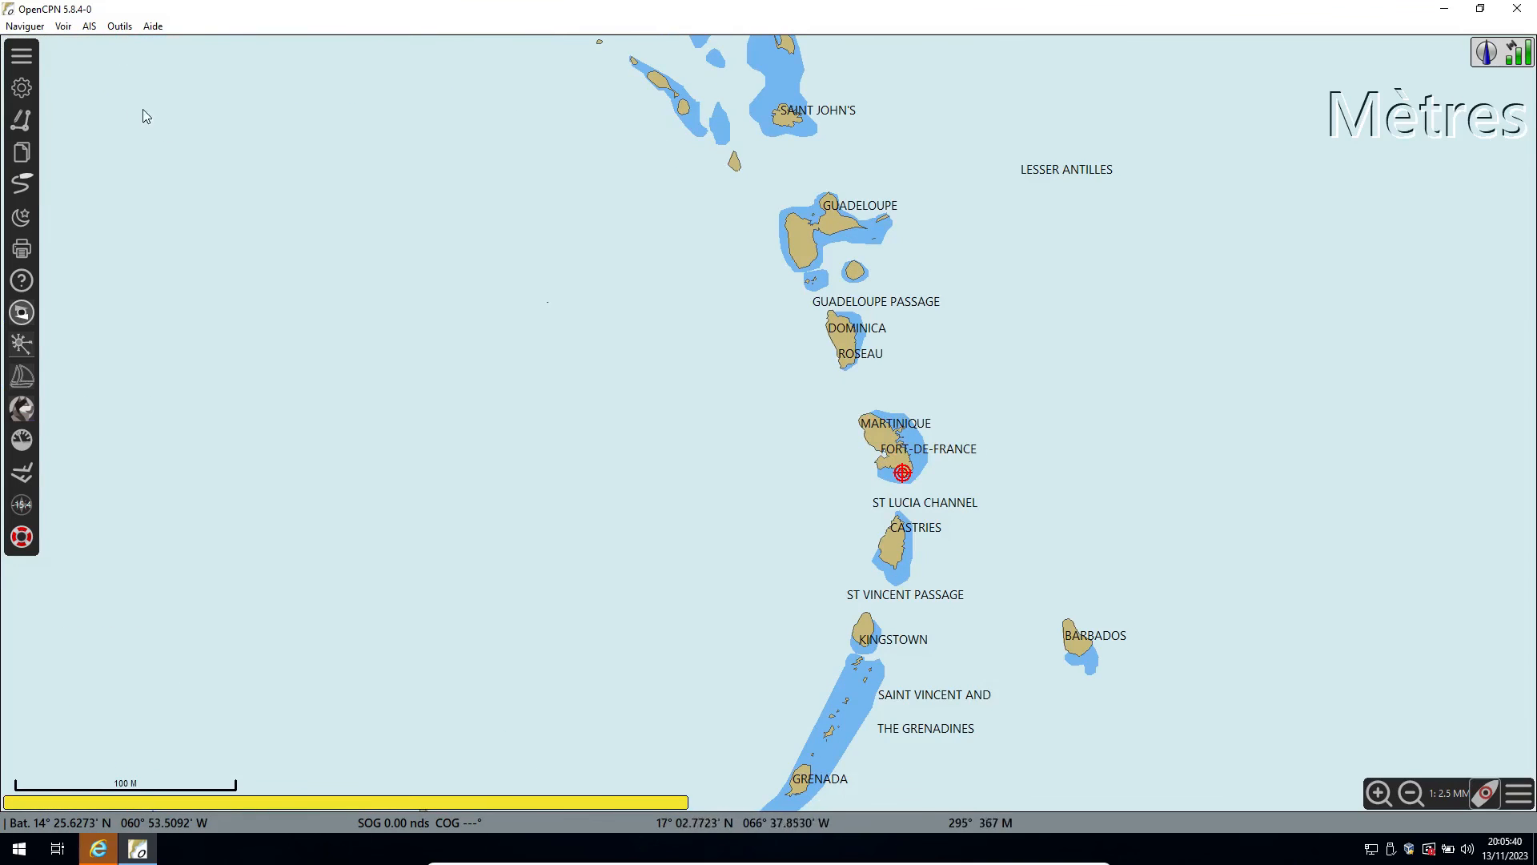
Review the chart download catalogues and the vector chart display settings in the options, and close the options.
{"action": "left_click", "coordinate": [22, 89]}
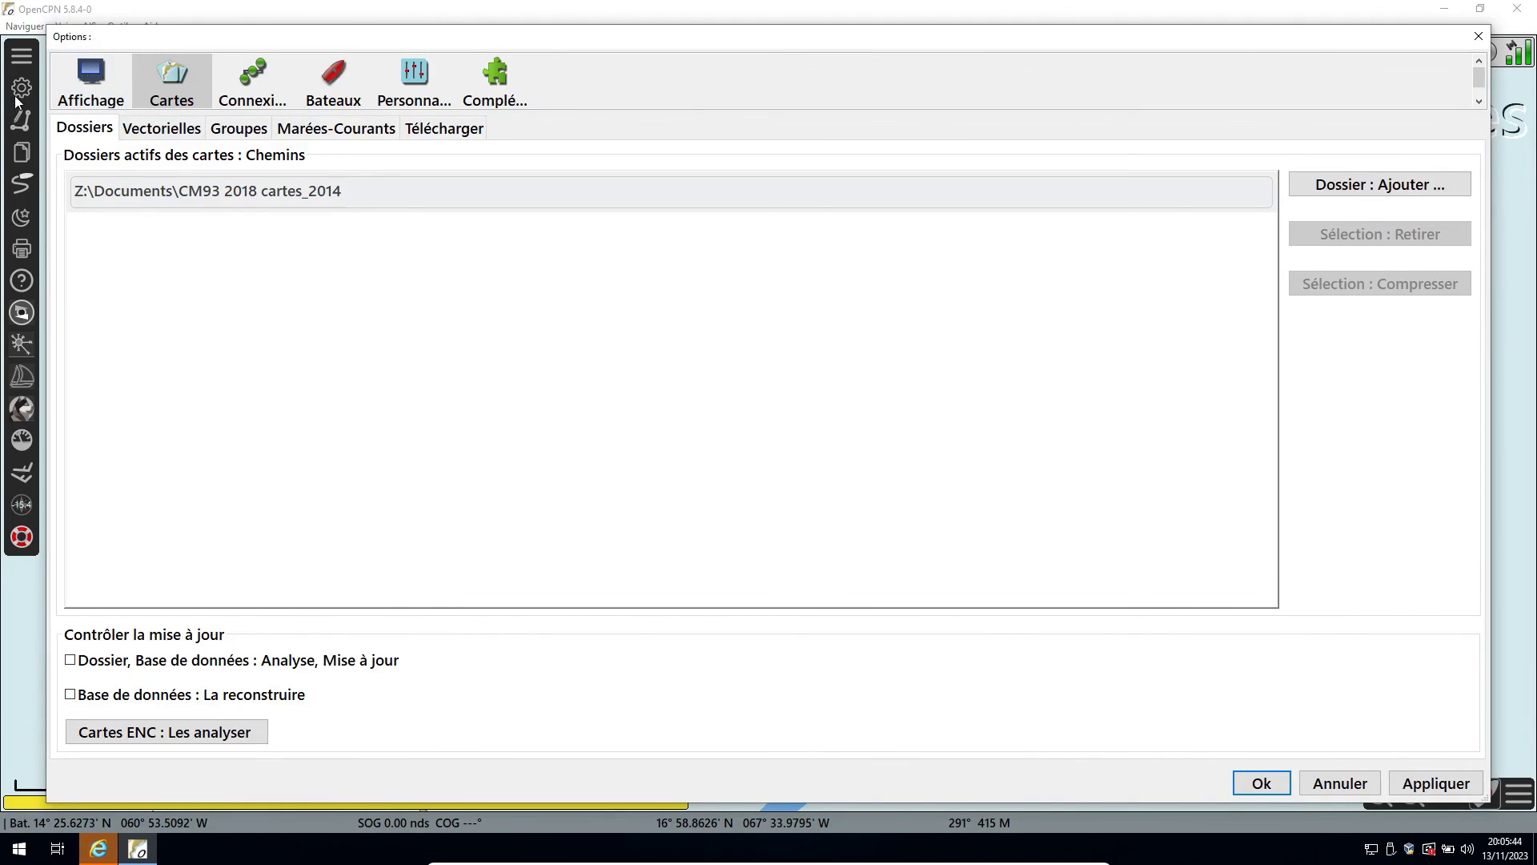
{"action": "left_click", "coordinate": [426, 130]}
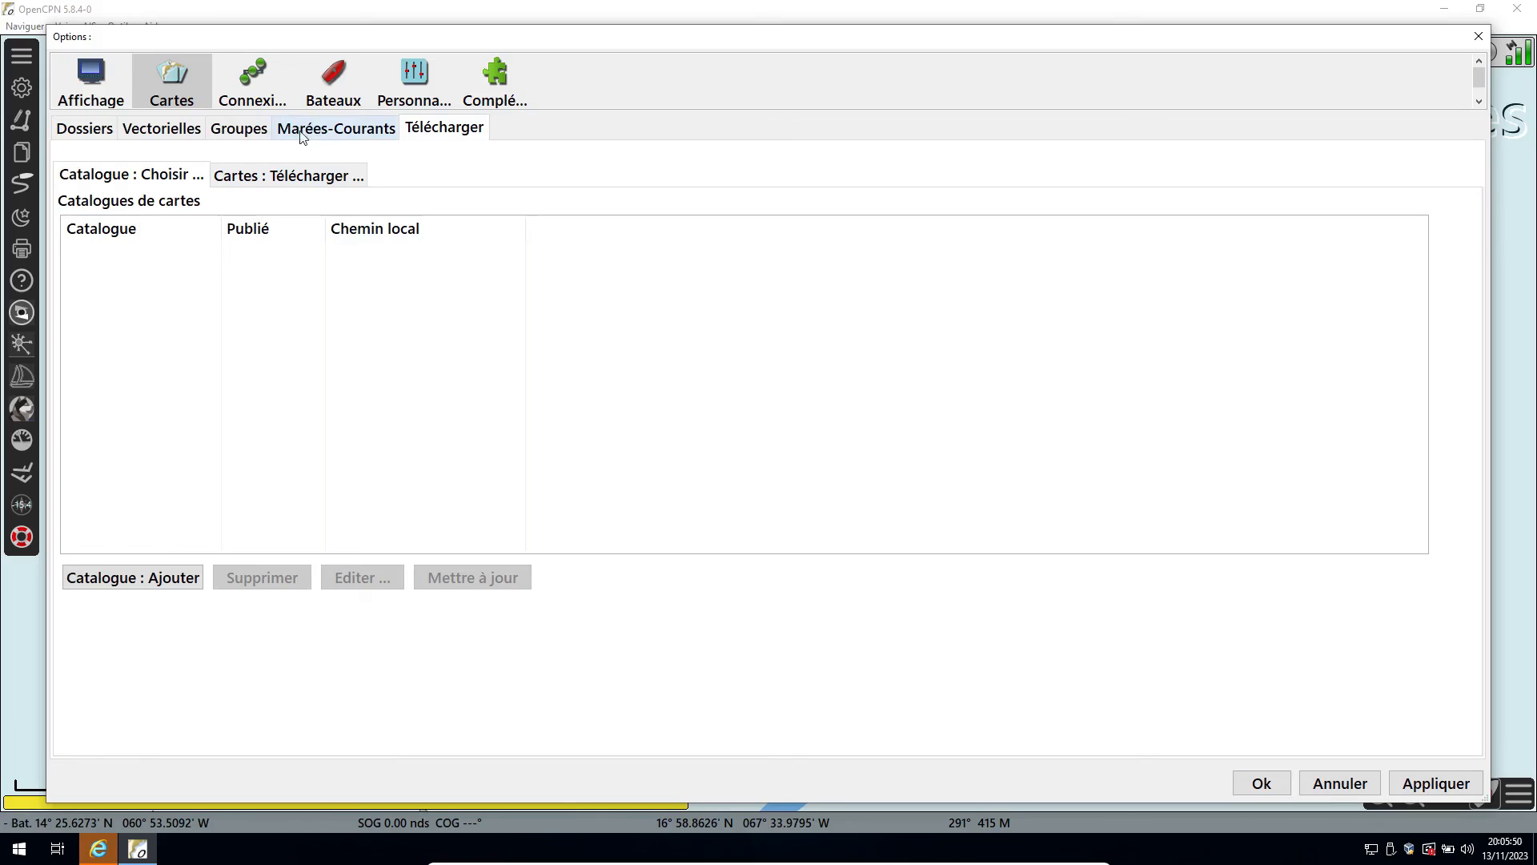
{"action": "left_click", "coordinate": [161, 131]}
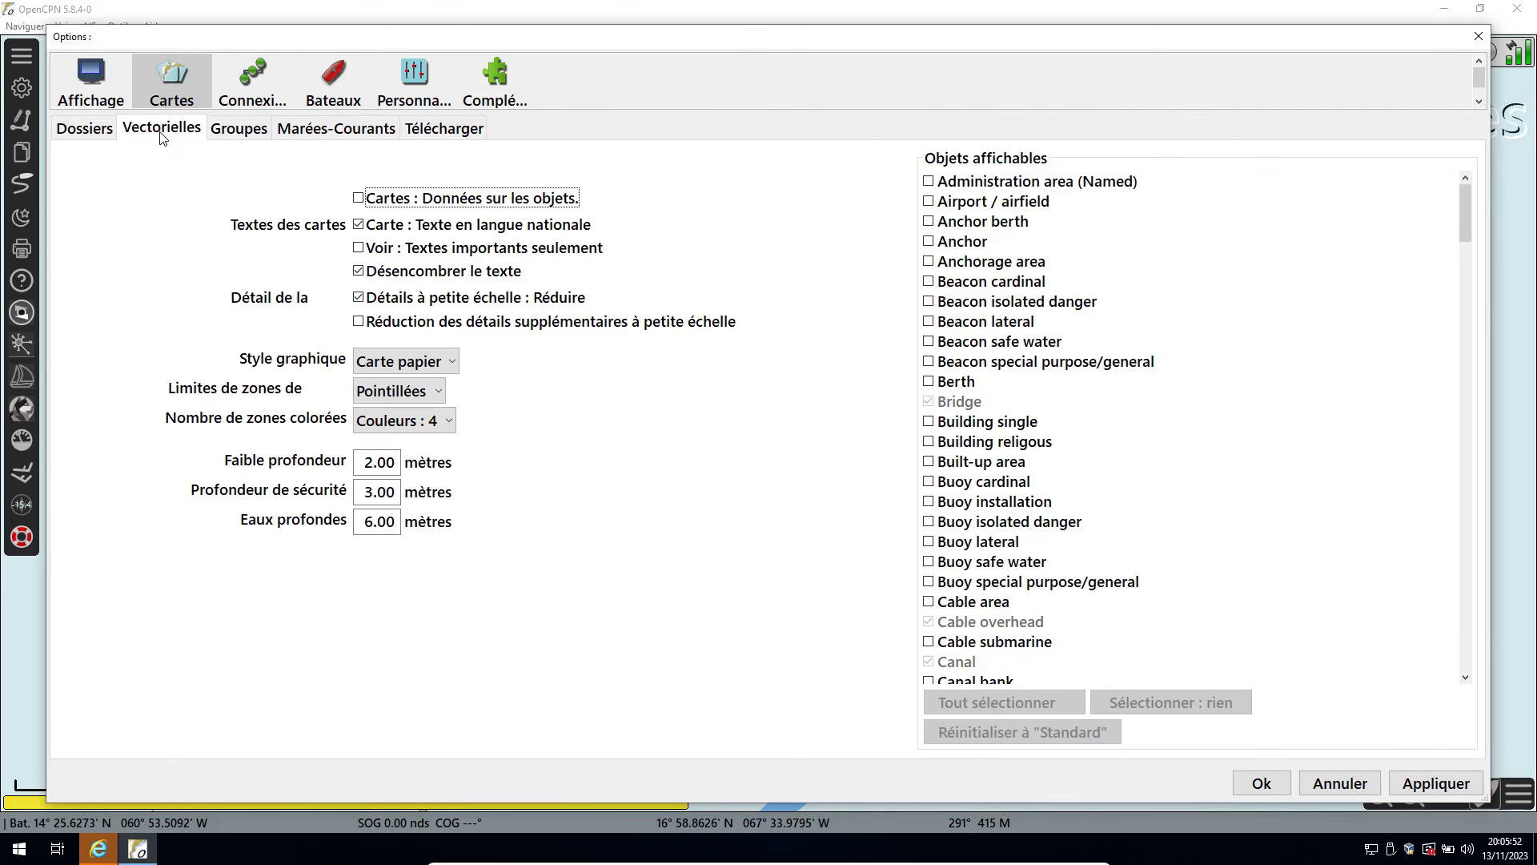
{"action": "left_click", "coordinate": [428, 130]}
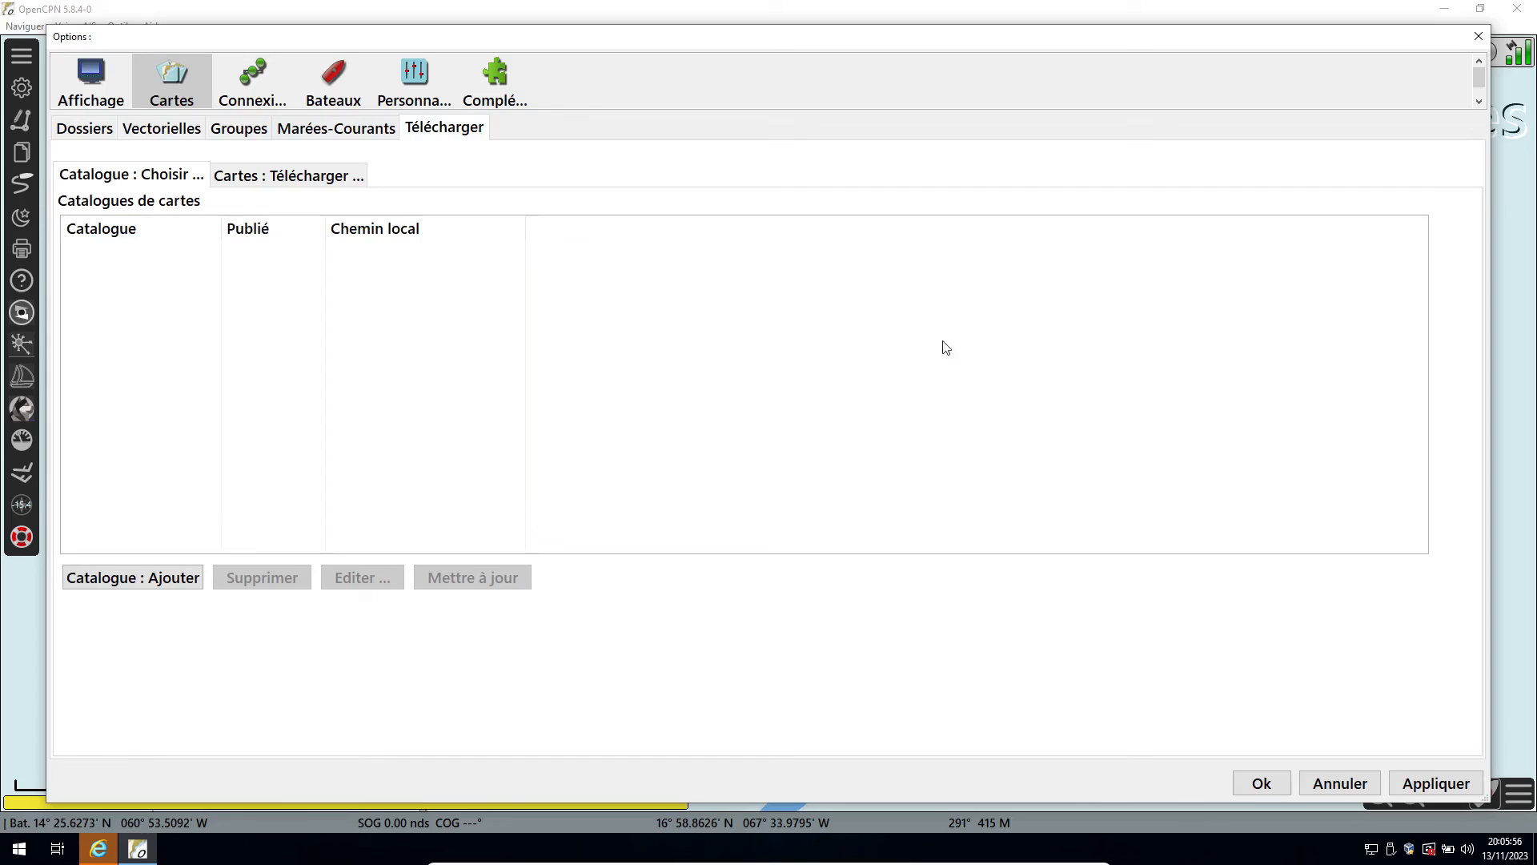
{"action": "left_click", "coordinate": [1262, 785]}
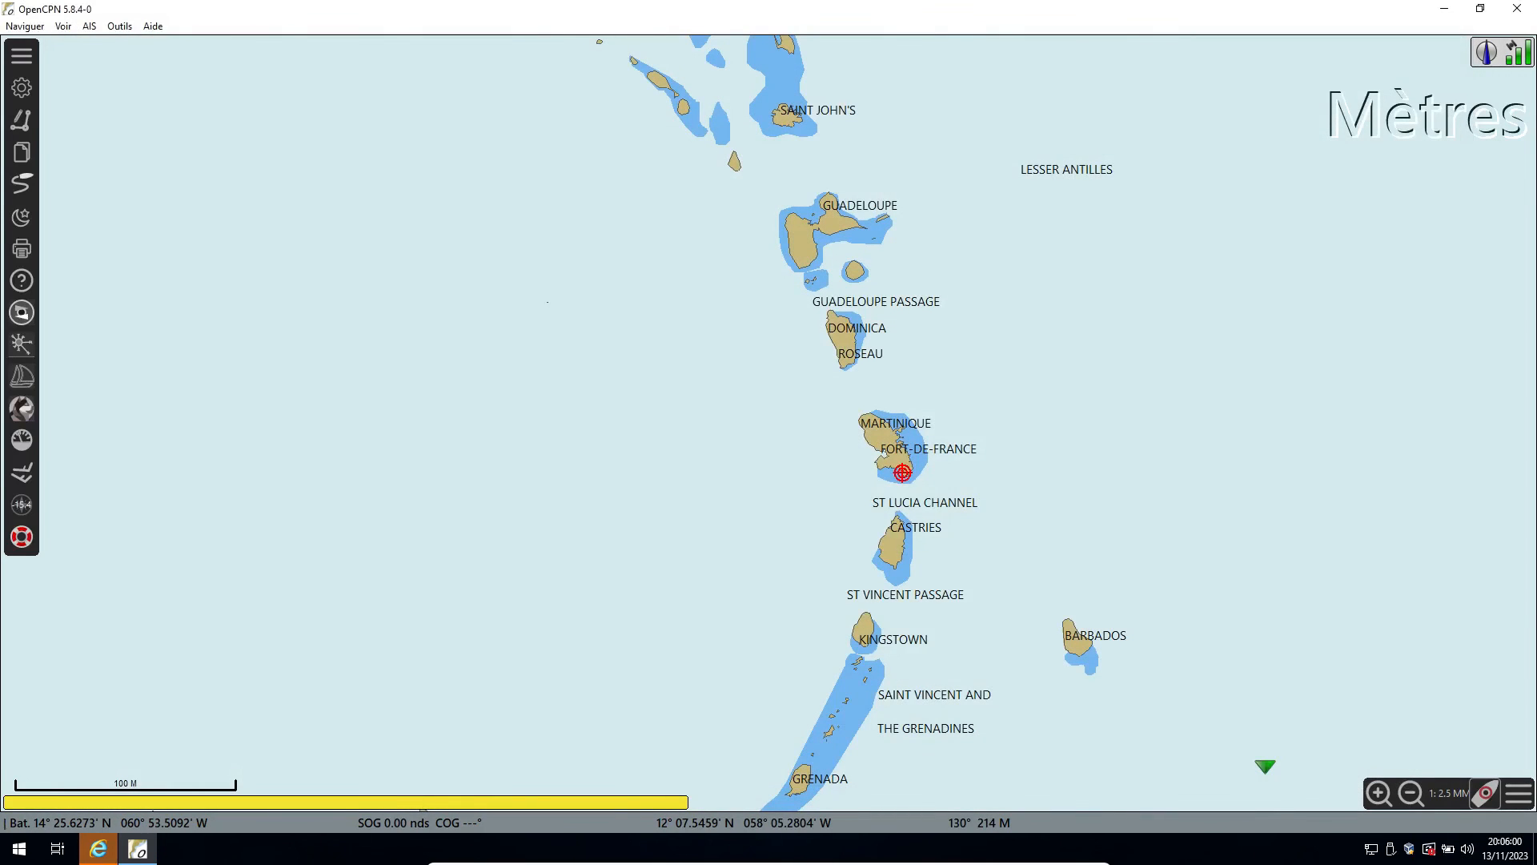